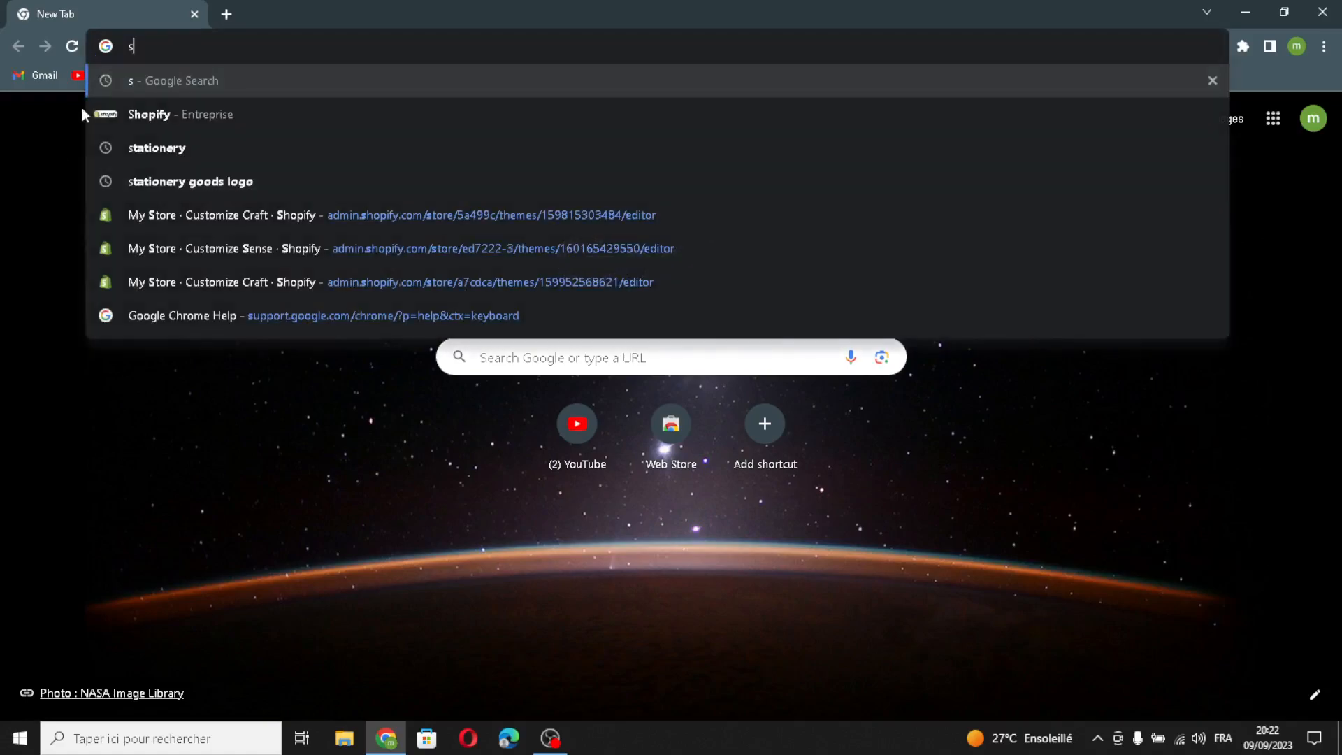
- Open Shopify's free-trial page through a Google search and start a free trial with the account's email address
{"action": "left_click", "coordinate": [113, 110]}
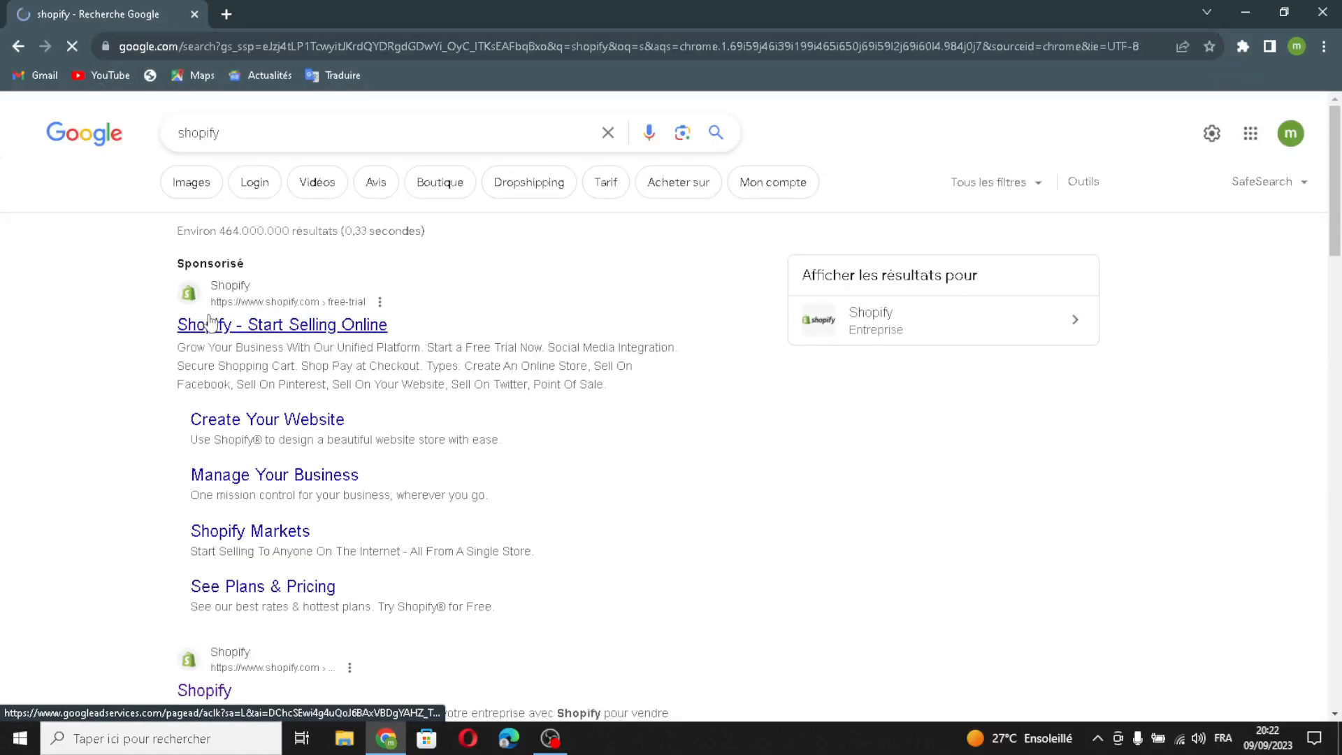
{"action": "left_click", "coordinate": [209, 323]}
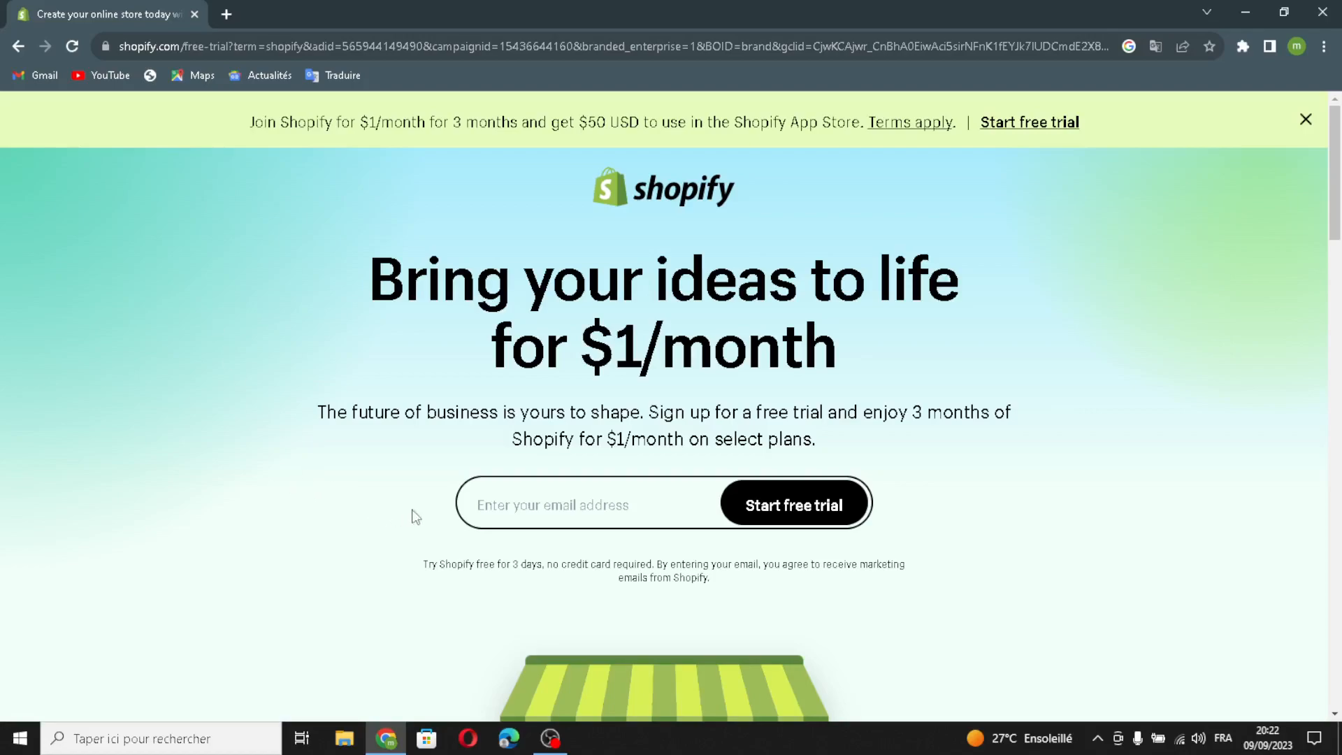
{"action": "left_click", "coordinate": [487, 511]}
{"action": "left_click", "coordinate": [584, 551]}
{"action": "key", "text": "Return"}
{"action": "left_click", "coordinate": [793, 505]}
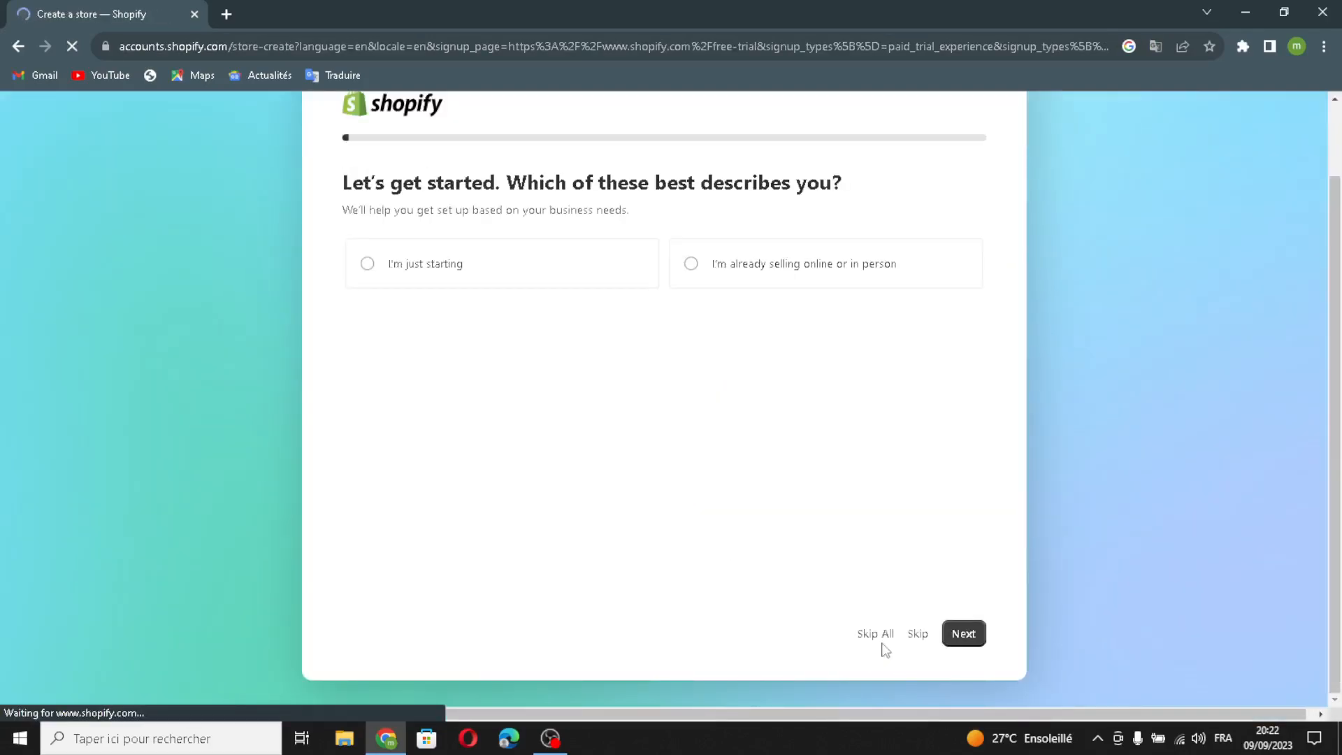
- Create the store with Morocco as the business location, skipping the onboarding questions and continuing with the Google account
{"action": "left_click", "coordinate": [875, 634]}
{"action": "left_click", "coordinate": [825, 526]}
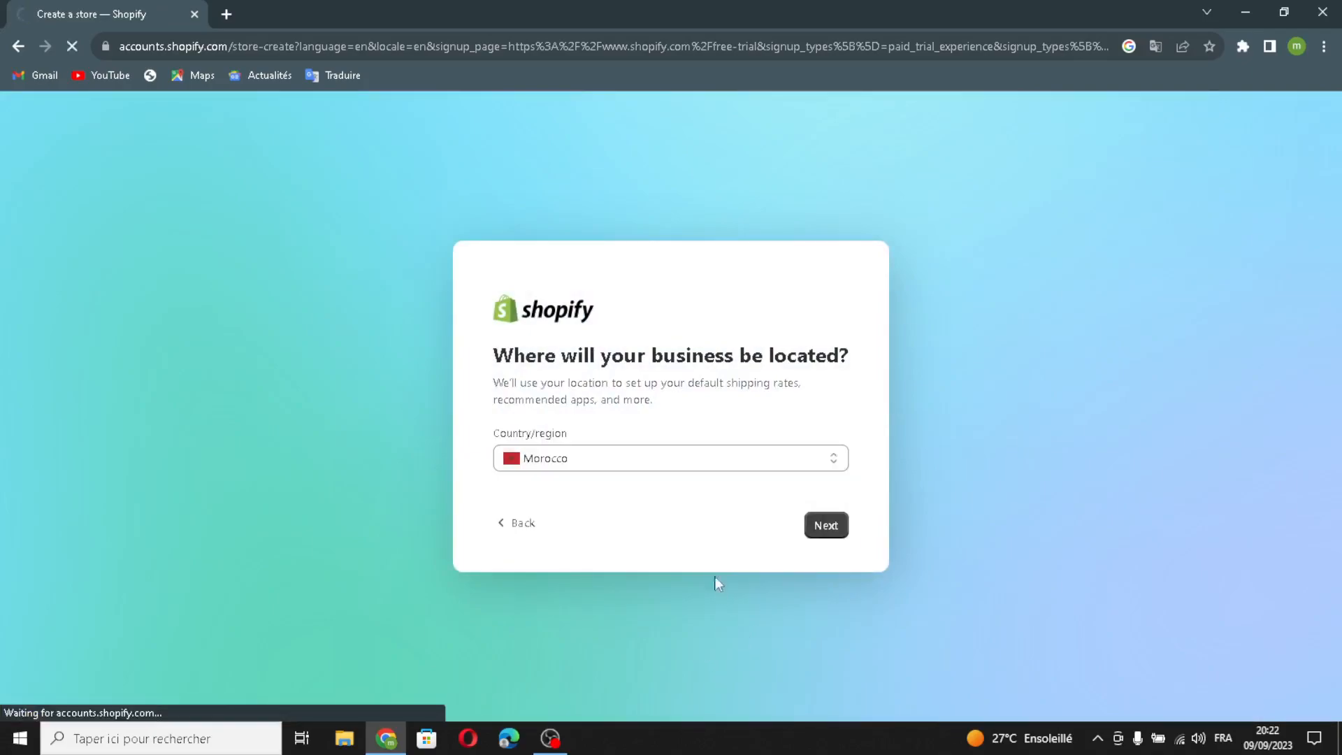
{"action": "left_click", "coordinate": [818, 528]}
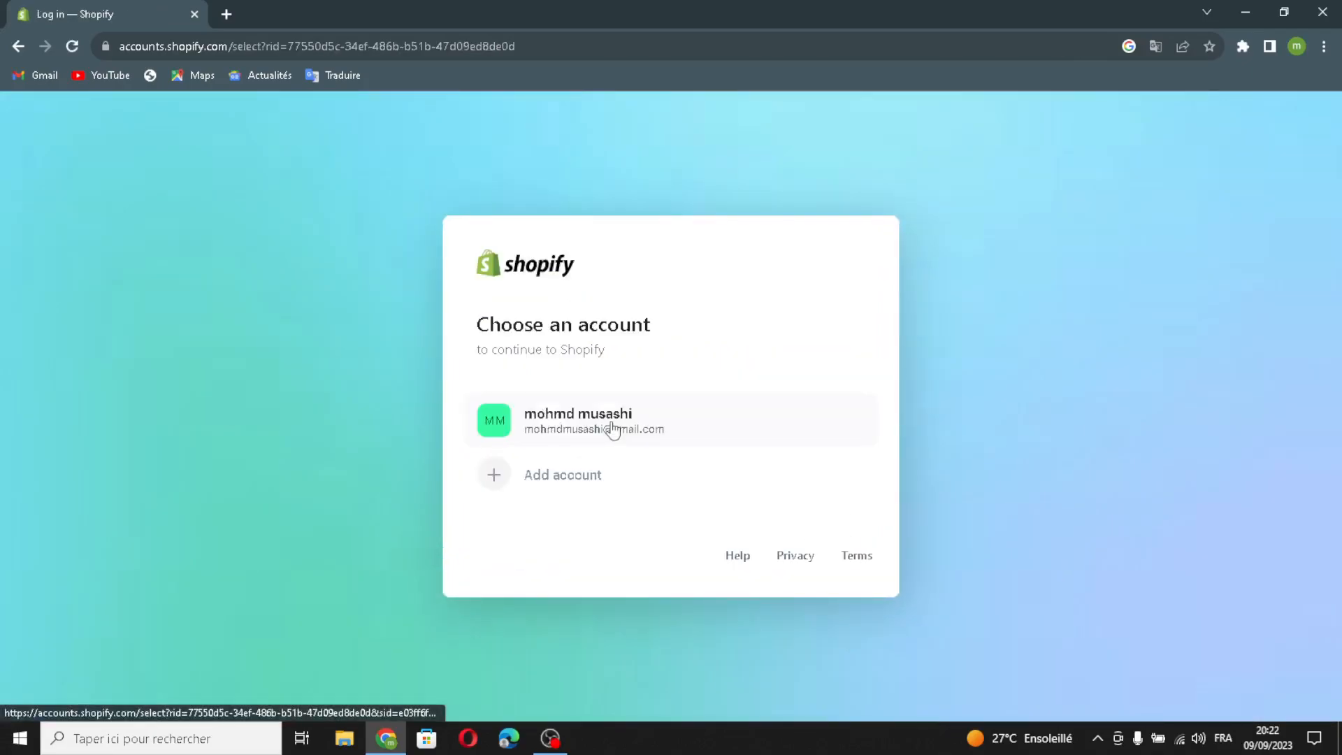
{"action": "left_click", "coordinate": [595, 426]}
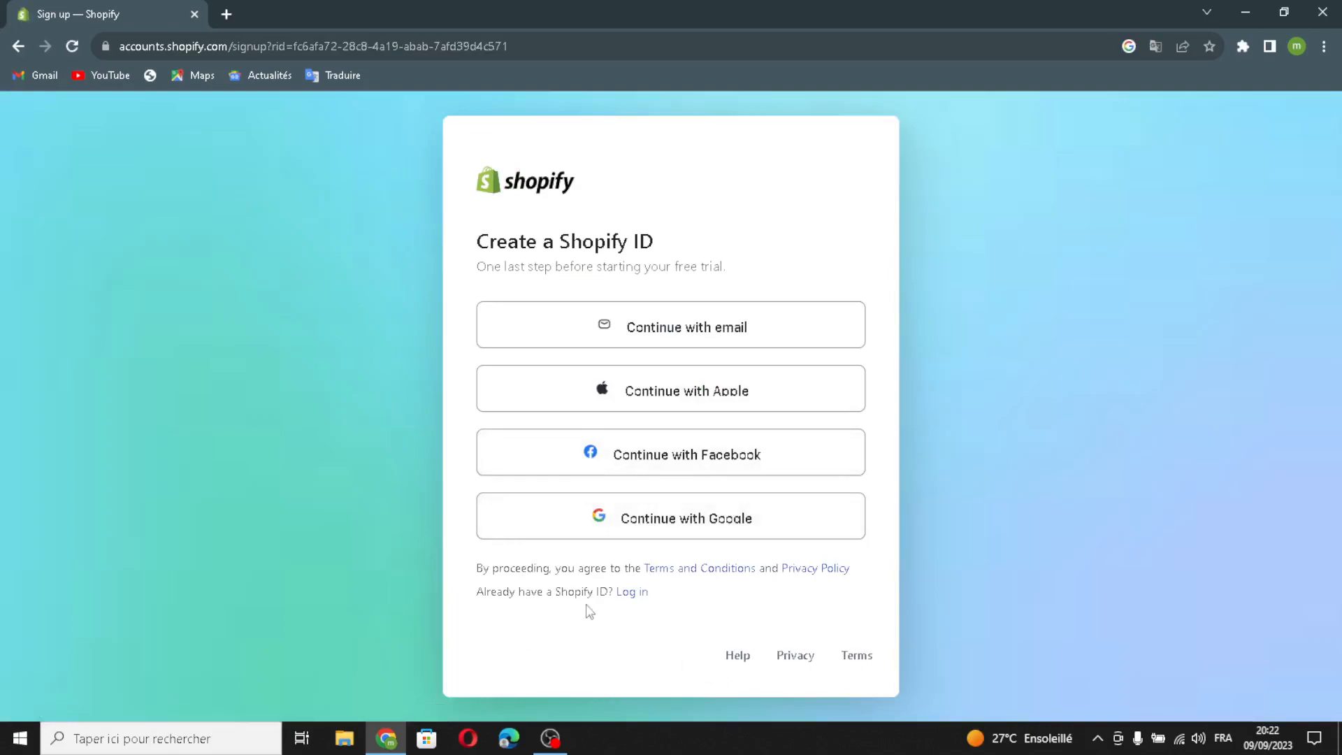
{"action": "left_click", "coordinate": [605, 513]}
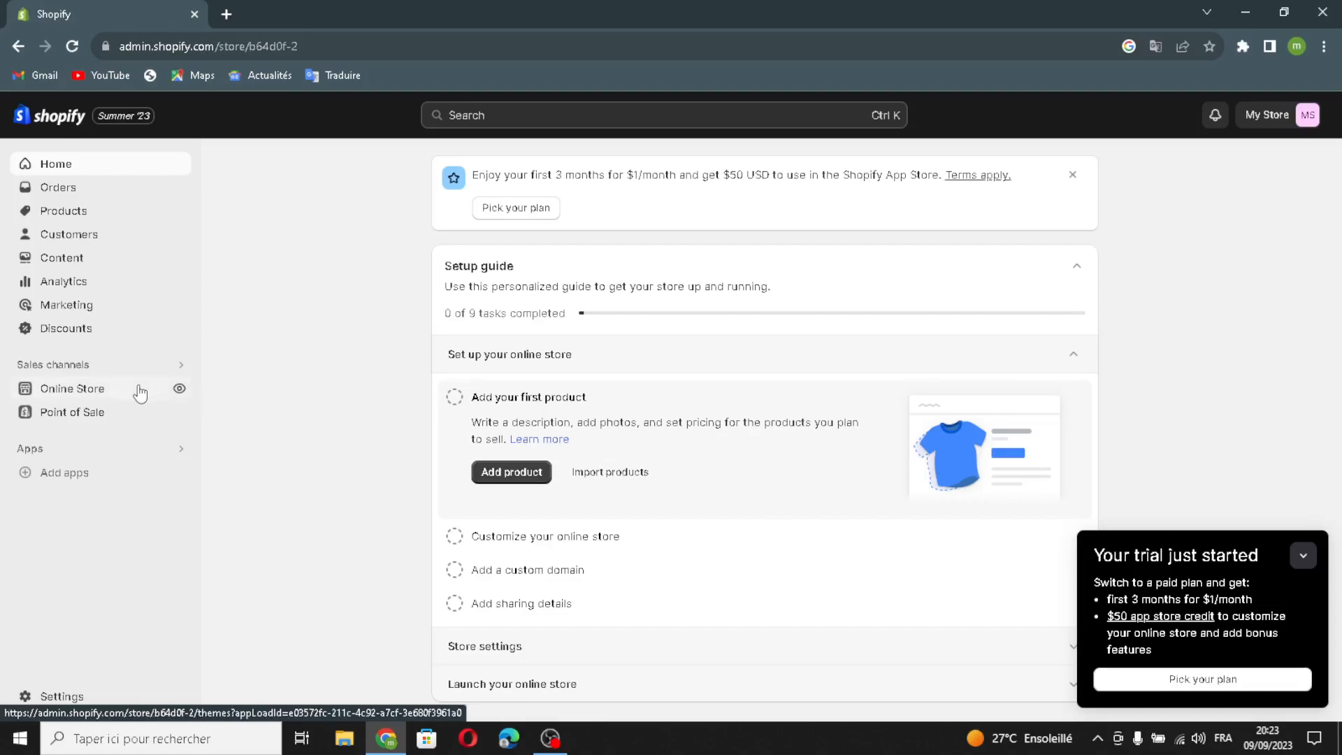
- Add the free Refresh theme to the online store's theme library and collapse the trial notice
{"action": "left_click", "coordinate": [115, 397]}
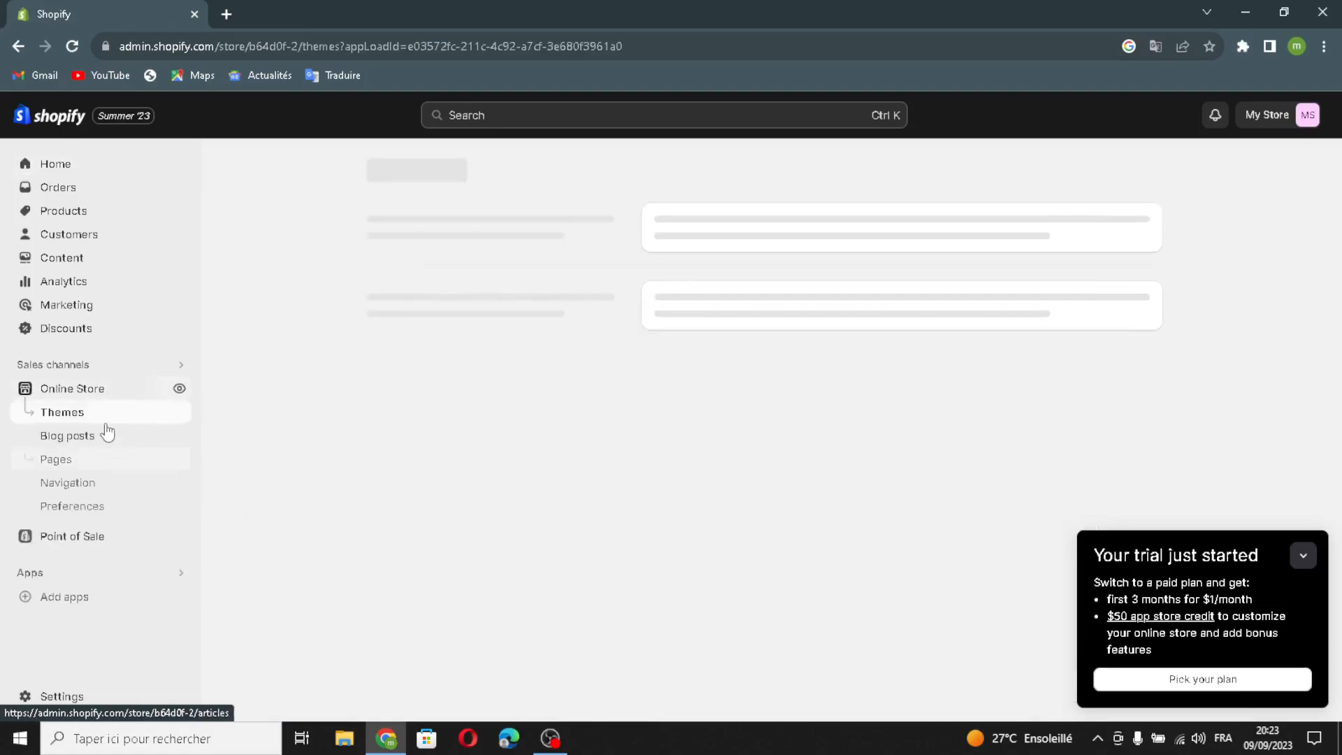
{"action": "left_click", "coordinate": [1301, 559]}
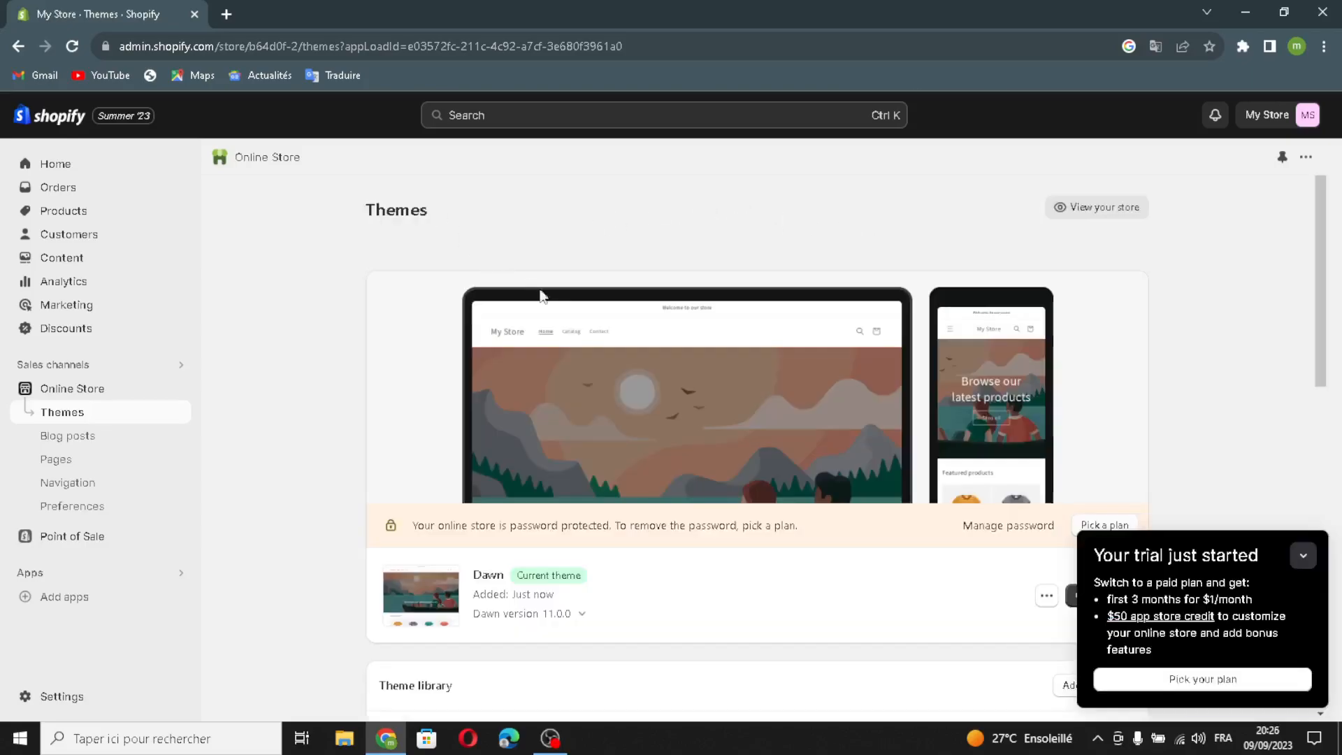
{"action": "scroll", "coordinate": [670, 419], "scroll_direction": "down", "scroll_amount": 10}
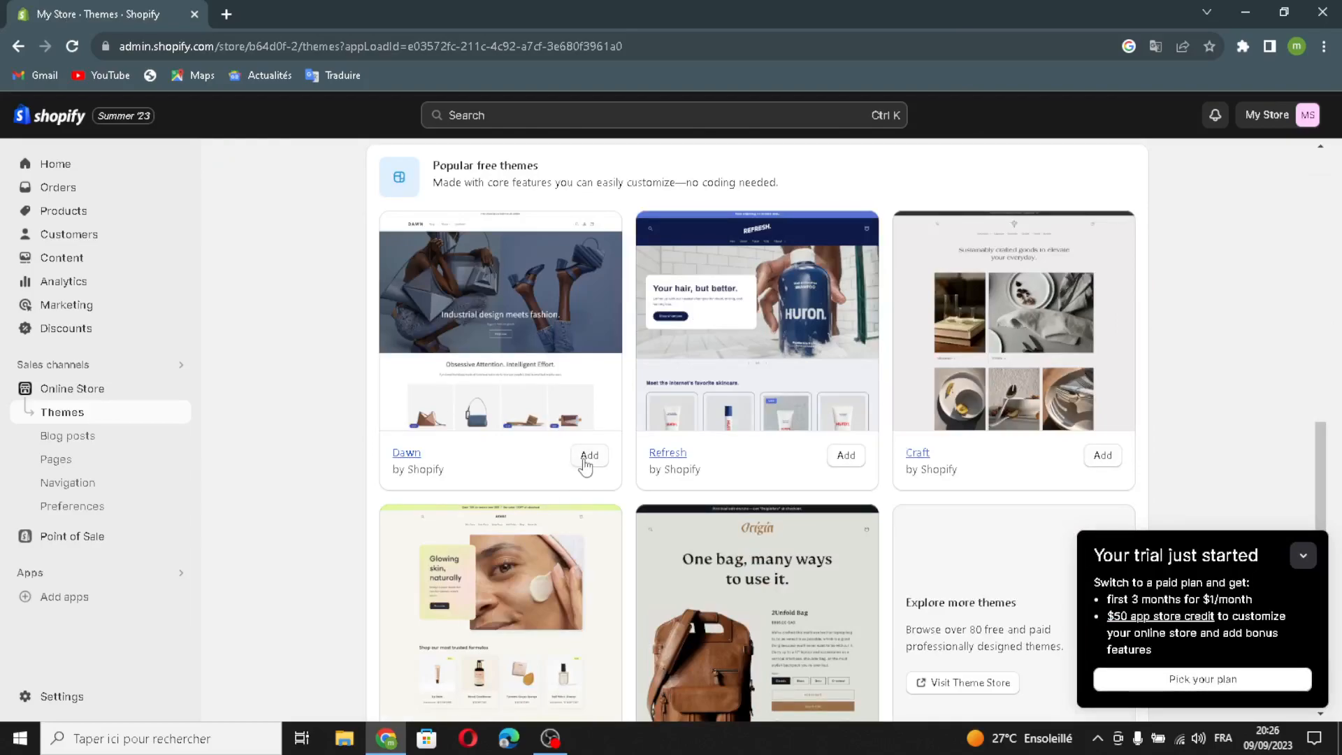
{"action": "left_click", "coordinate": [836, 451]}
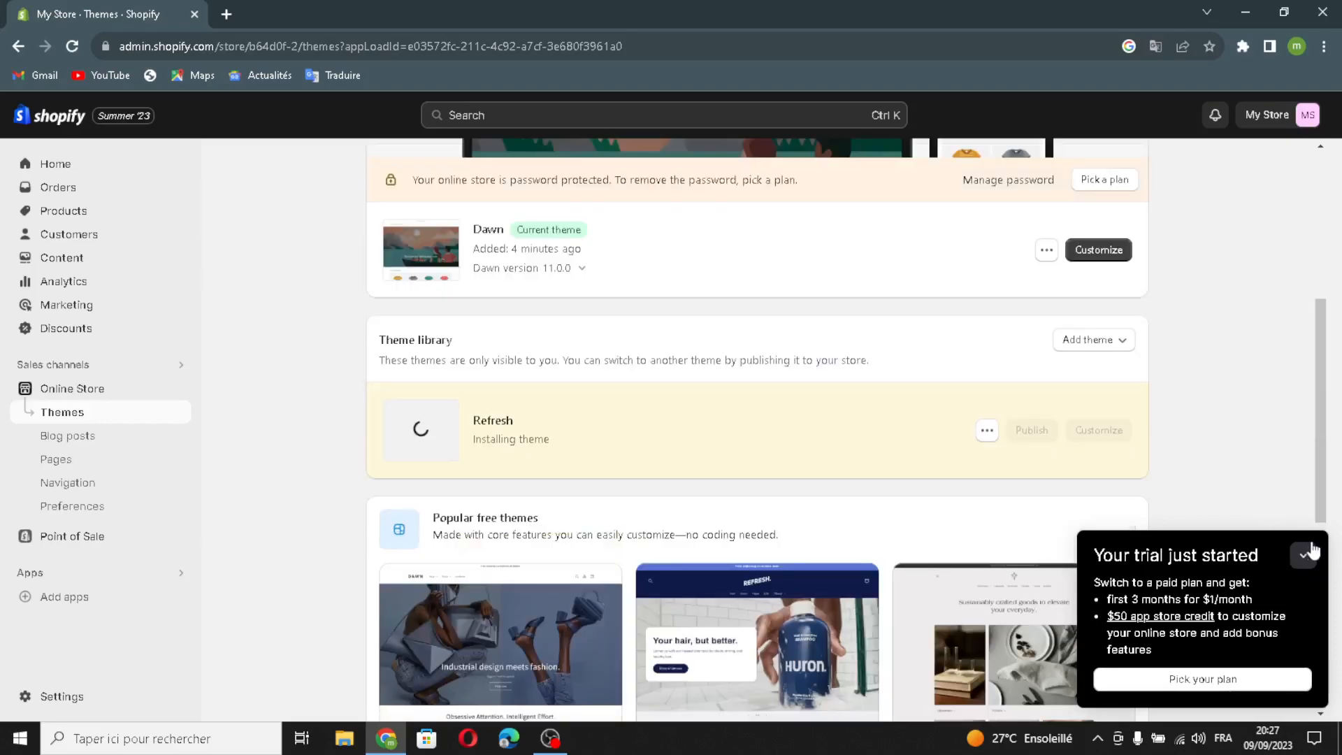
{"action": "left_click", "coordinate": [1303, 555]}
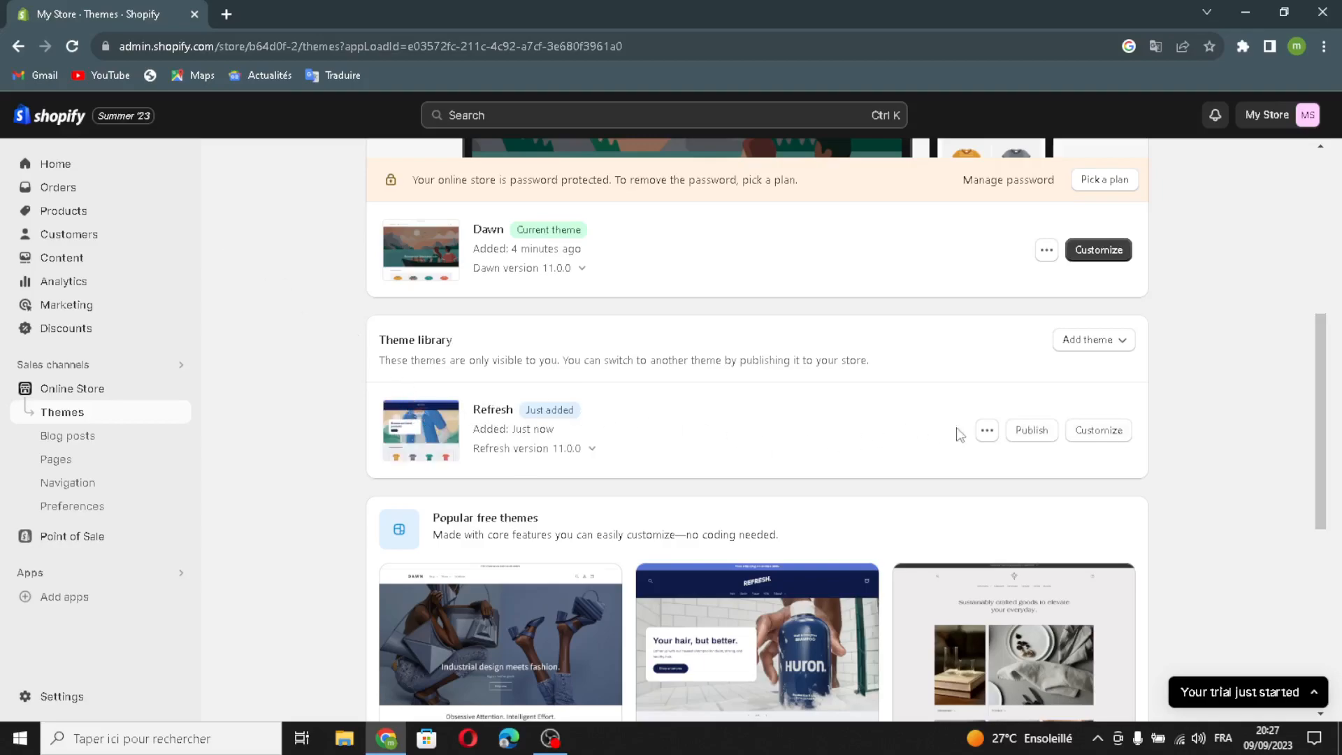
- Publish the Refresh theme as the store's current theme and open it for customization
{"action": "left_click", "coordinate": [1030, 428]}
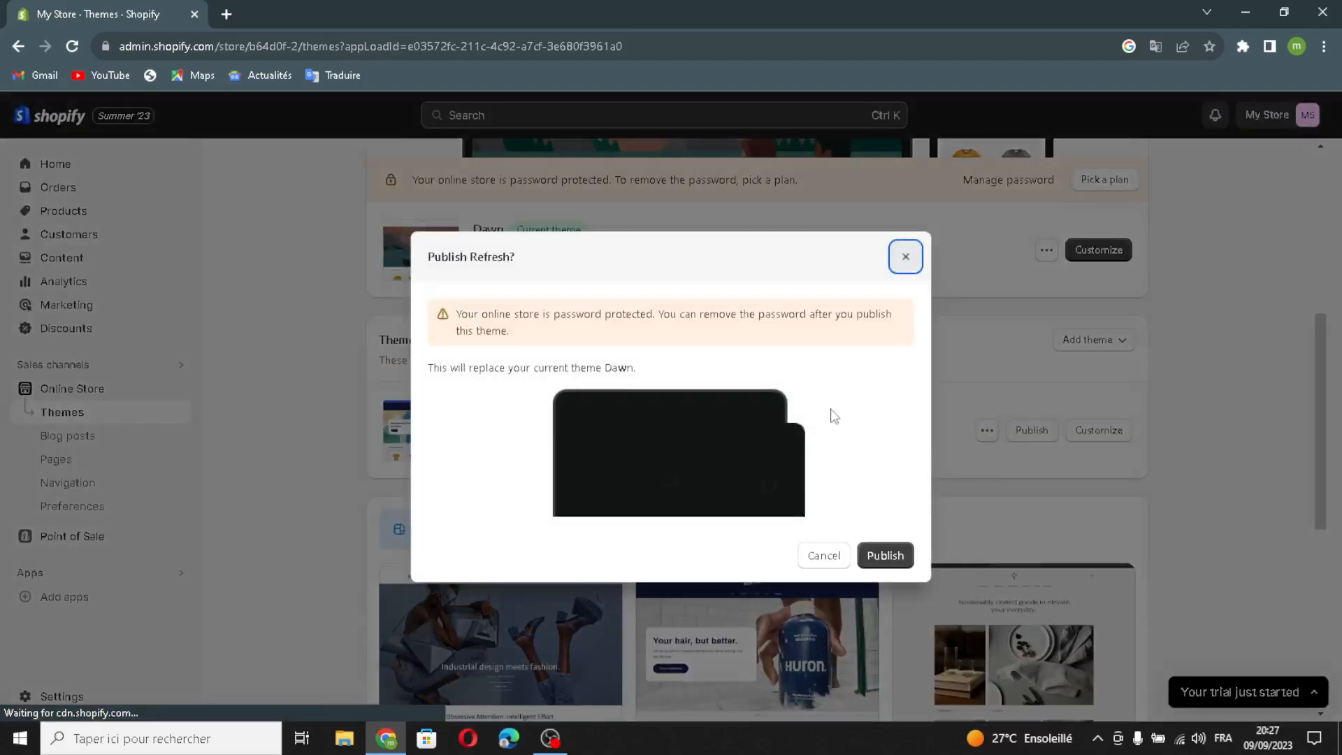
{"action": "left_click", "coordinate": [886, 557]}
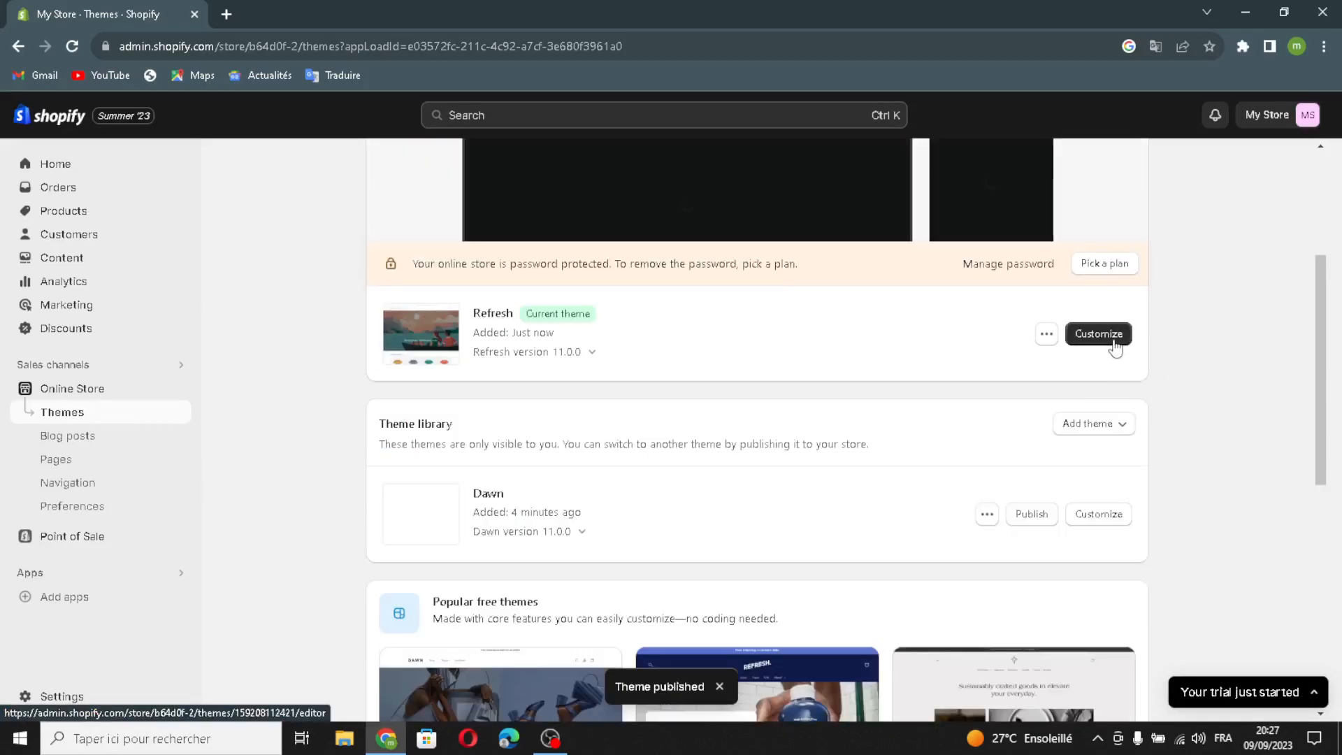
{"action": "left_click", "coordinate": [1108, 343]}
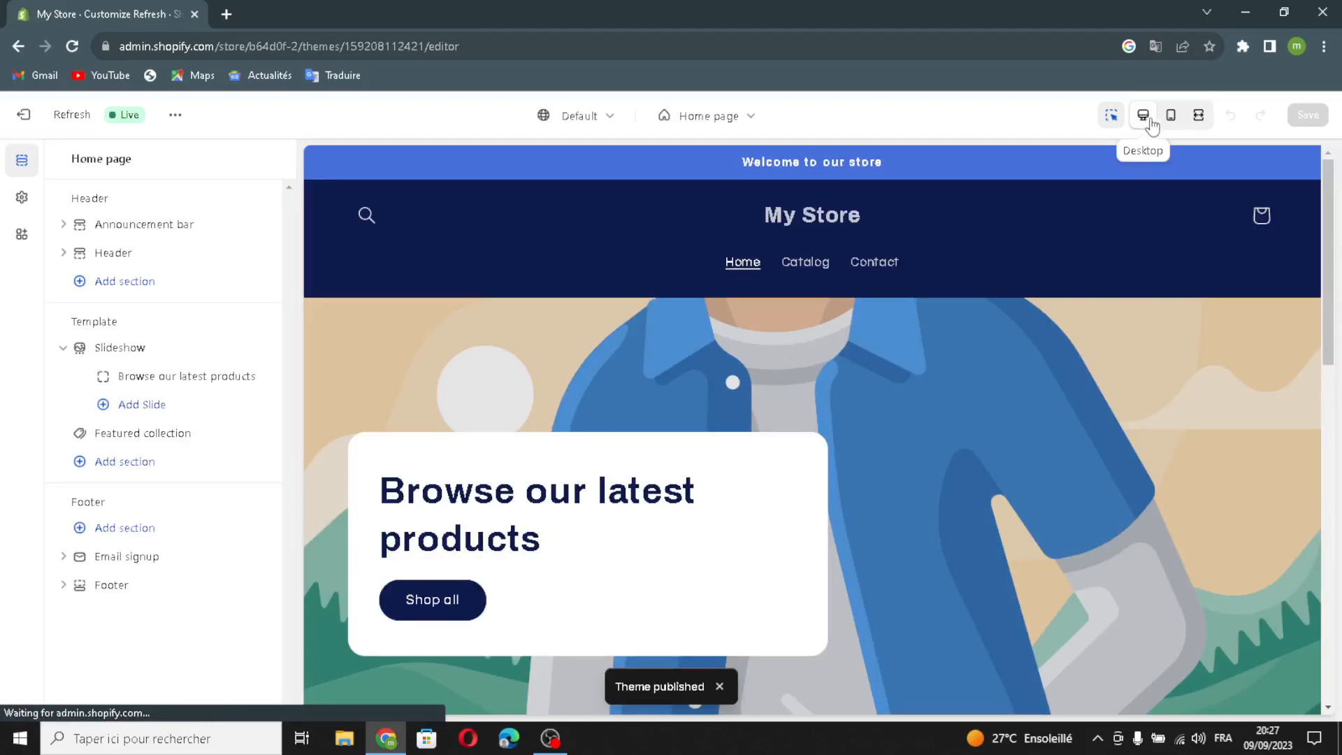
- Preview the home page in the mobile and fullscreen layouts, and return to the desktop layout
{"action": "left_click", "coordinate": [1170, 116]}
{"action": "scroll", "coordinate": [831, 392], "scroll_direction": "down", "scroll_amount": 5}
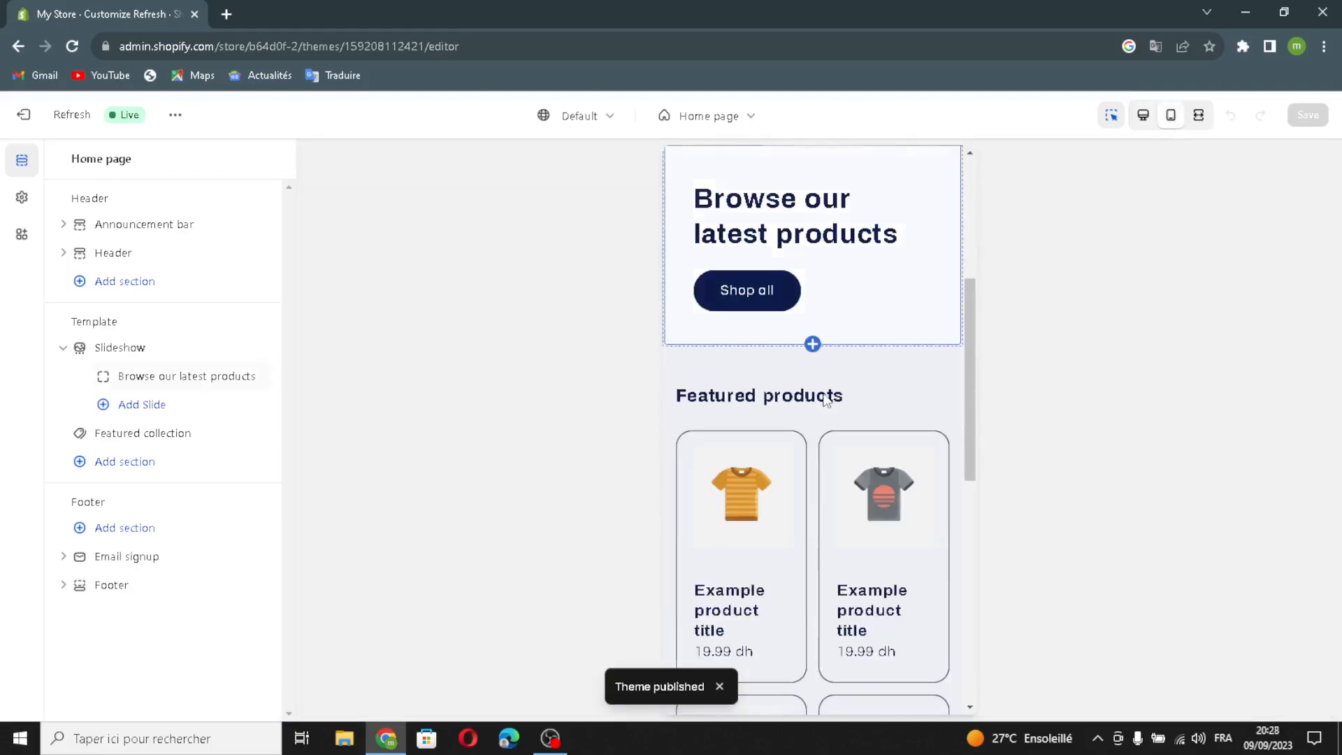
{"action": "left_click", "coordinate": [1199, 114]}
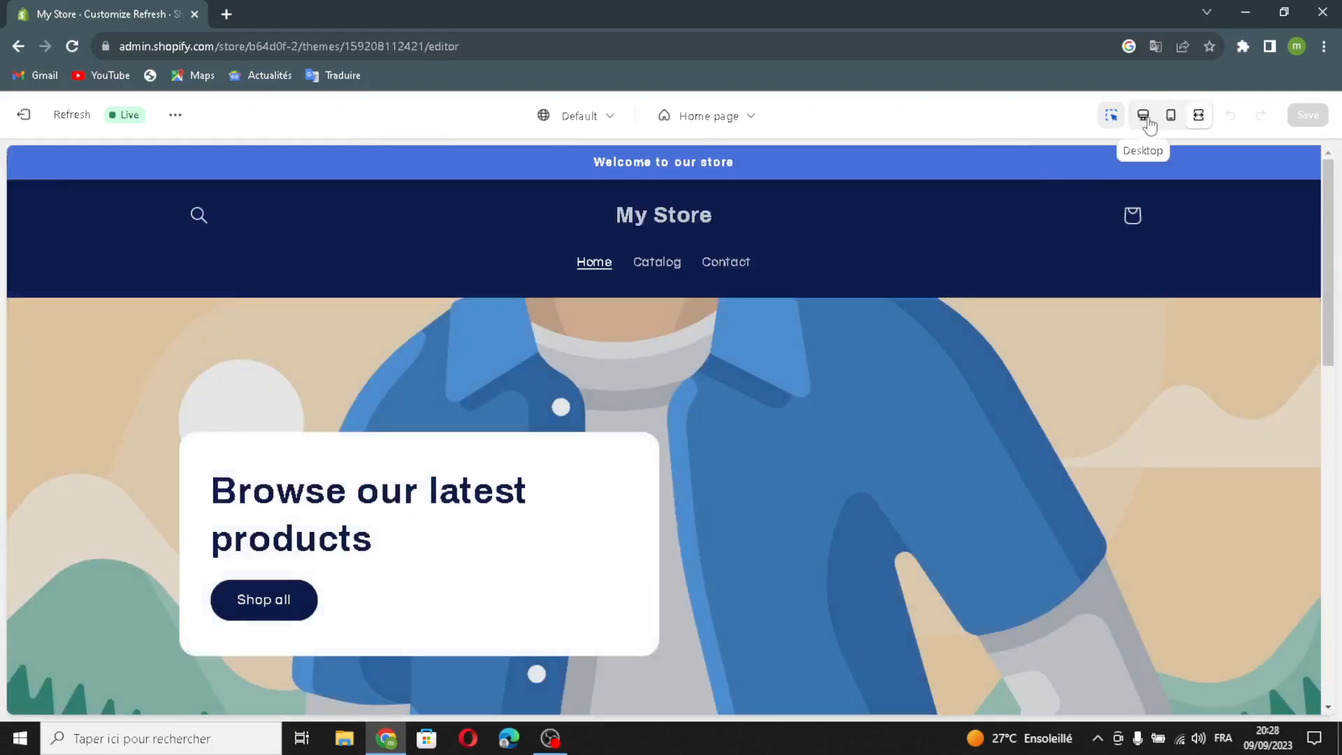
{"action": "left_click", "coordinate": [1144, 117]}
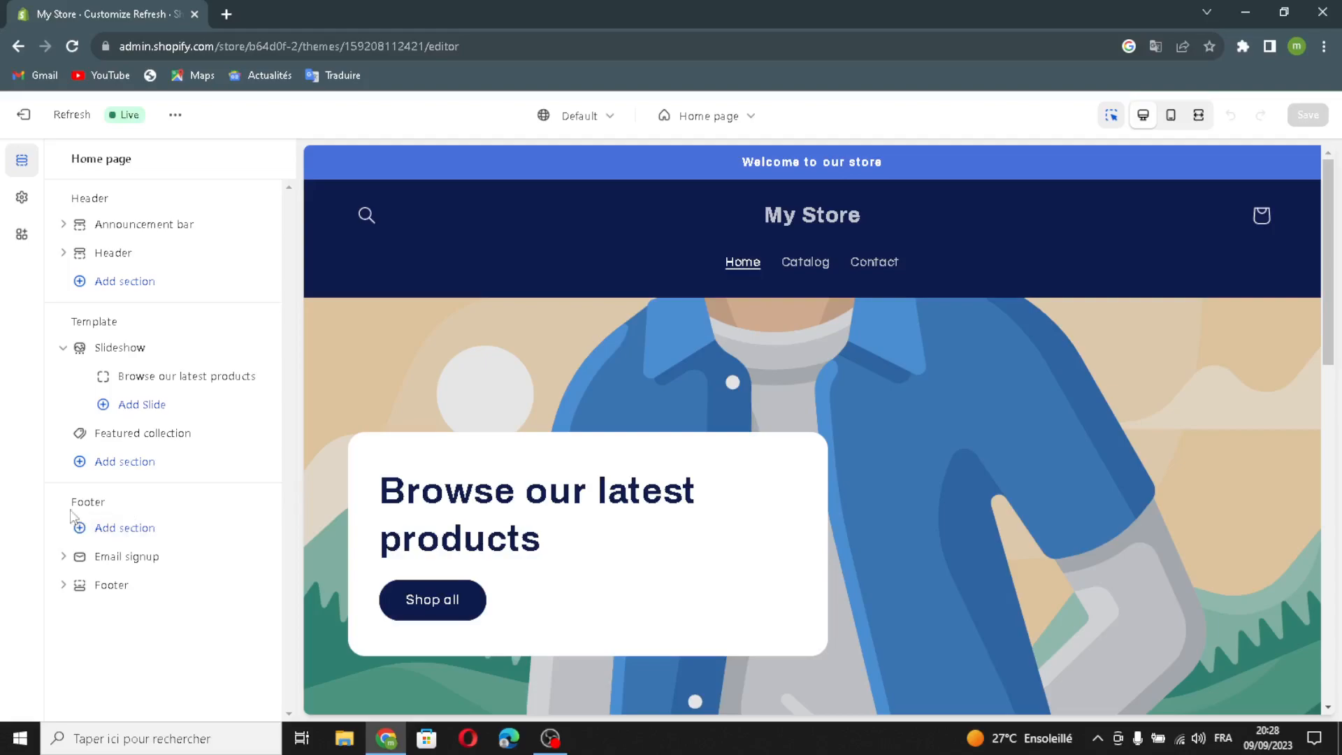
- Enable desktop social media icons, auto-rotating announcements and the country/region selector for the announcement bar
{"action": "left_click", "coordinate": [111, 225]}
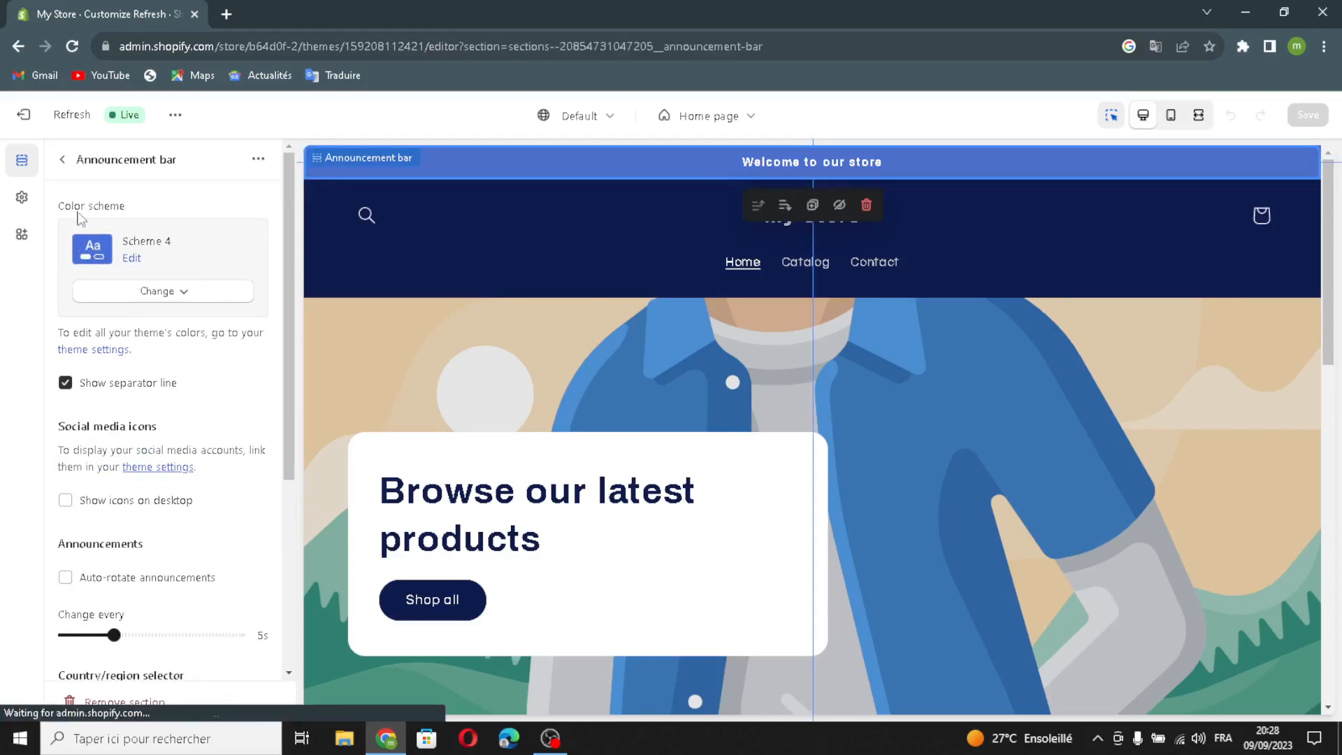
{"action": "left_click", "coordinate": [129, 294]}
{"action": "left_click", "coordinate": [152, 300]}
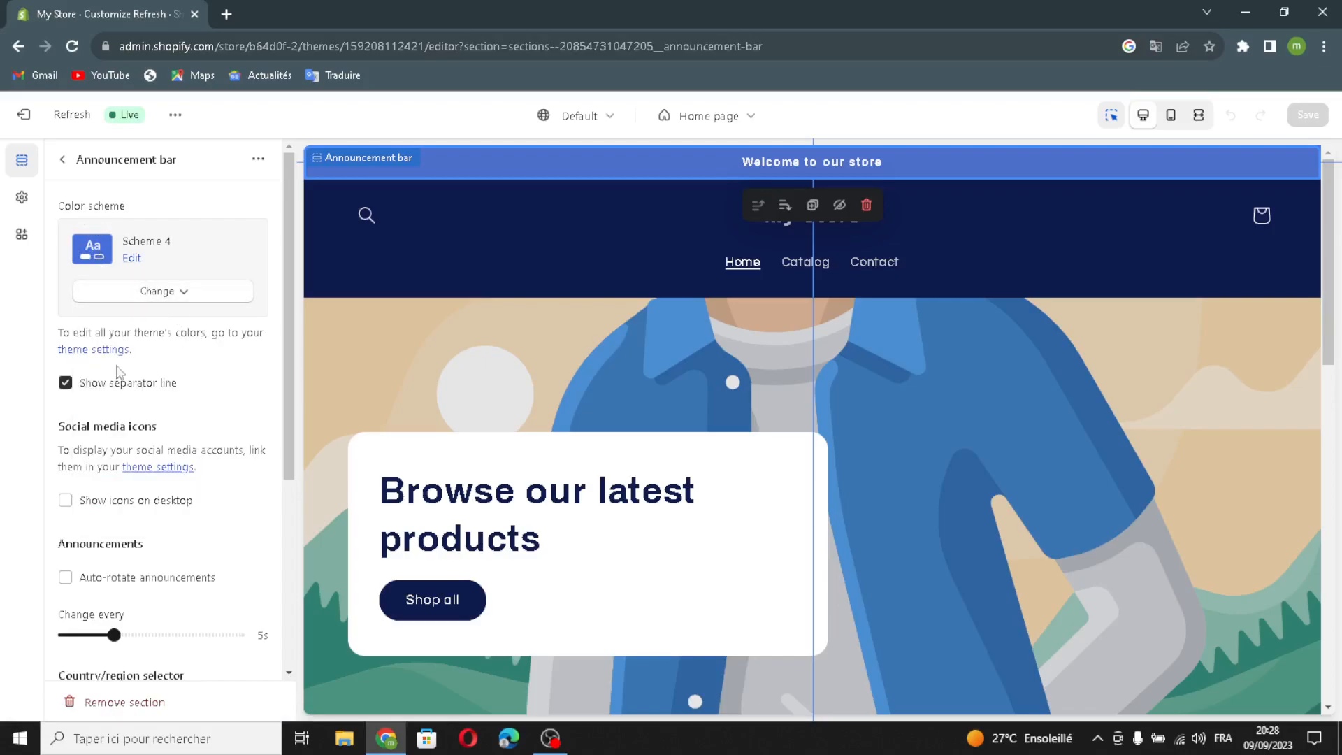
{"action": "left_click", "coordinate": [64, 500]}
{"action": "scroll", "coordinate": [156, 525], "scroll_direction": "down", "scroll_amount": 2}
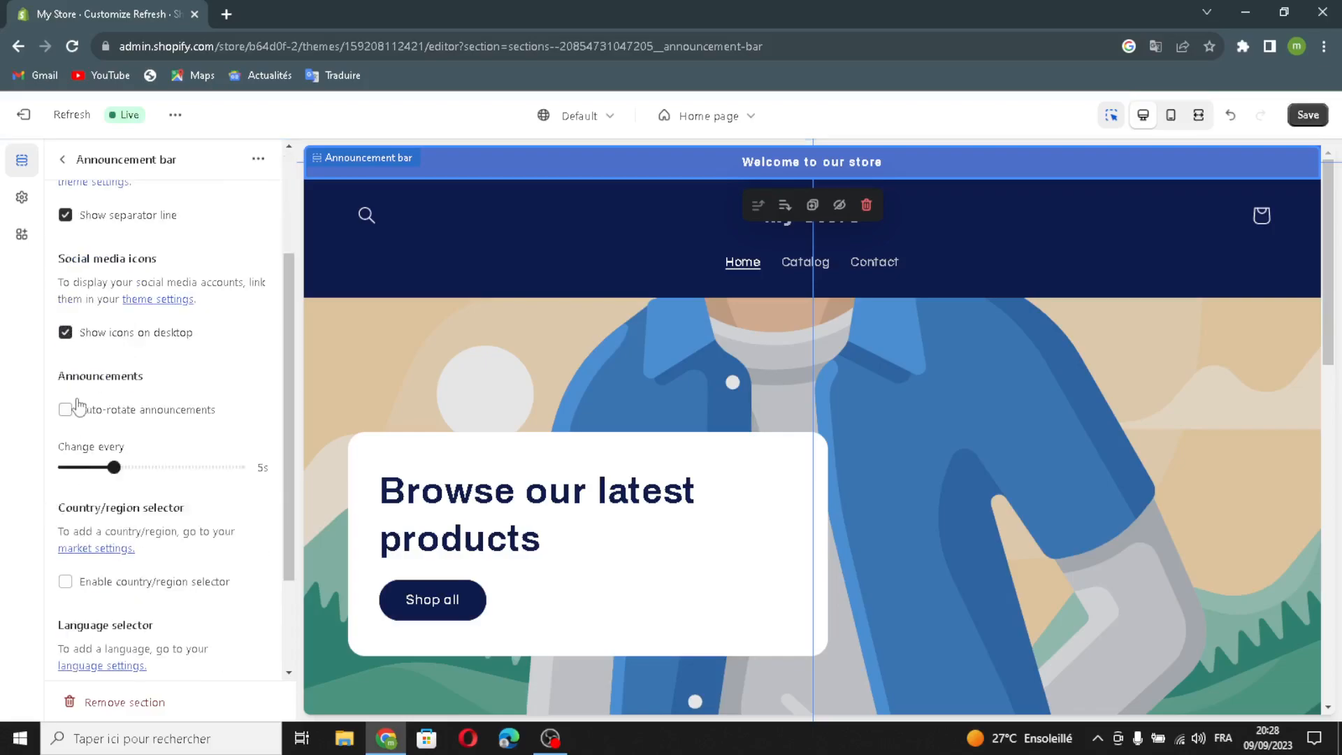
{"action": "left_click", "coordinate": [66, 411]}
{"action": "left_click", "coordinate": [75, 587]}
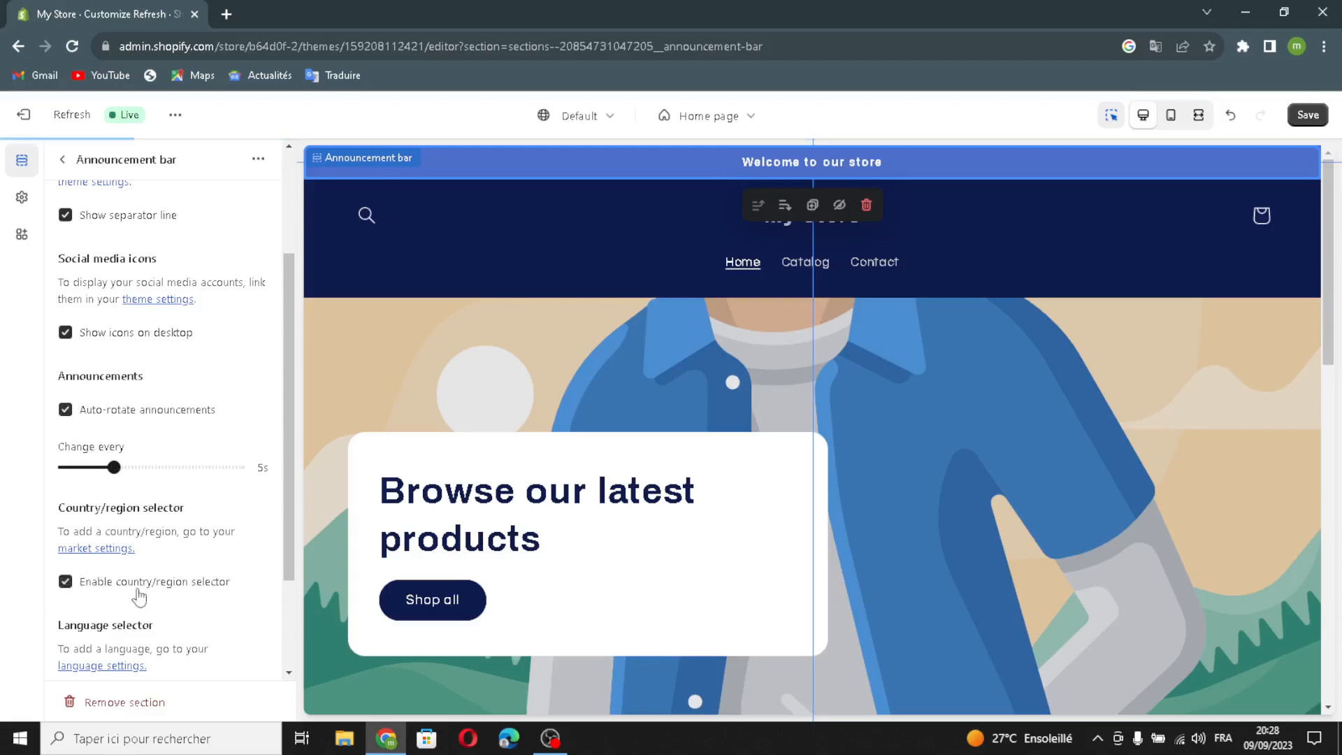
{"action": "scroll", "coordinate": [196, 603], "scroll_direction": "down", "scroll_amount": 2}
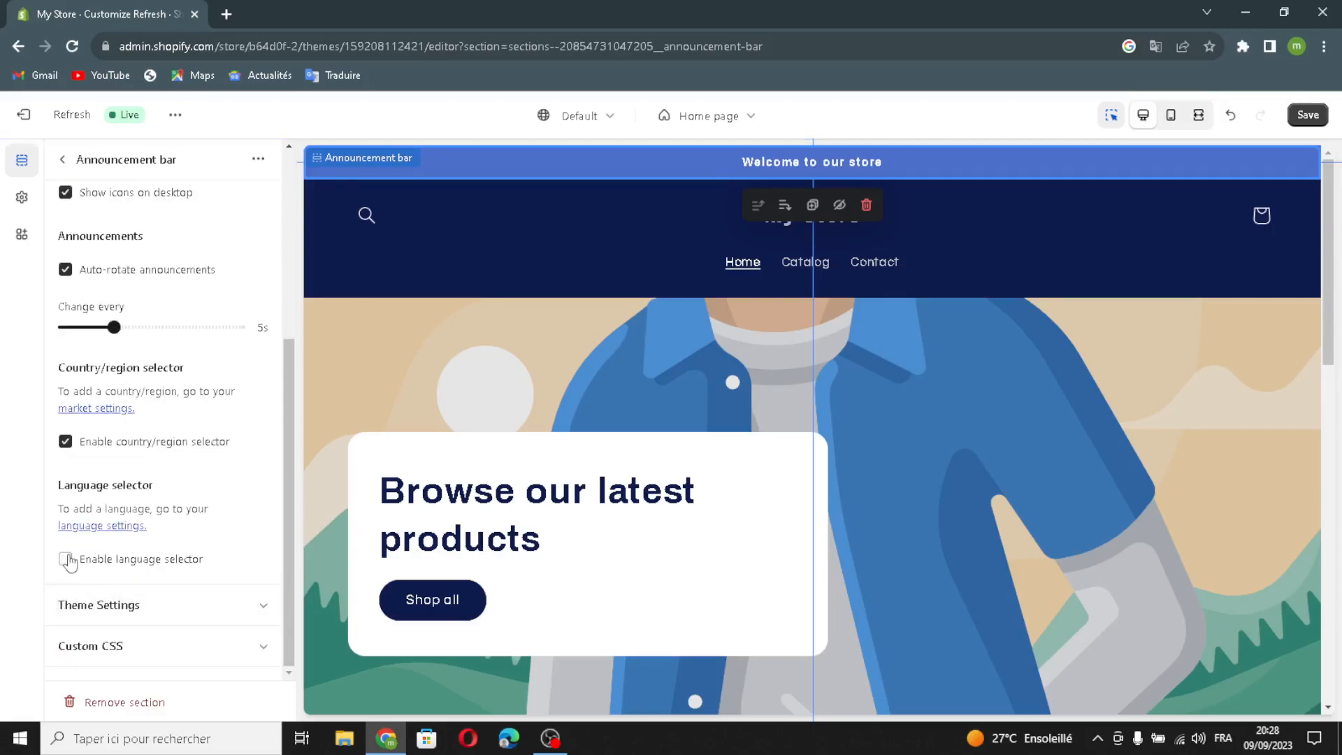
{"action": "scroll", "coordinate": [132, 598], "scroll_direction": "up", "scroll_amount": 4}
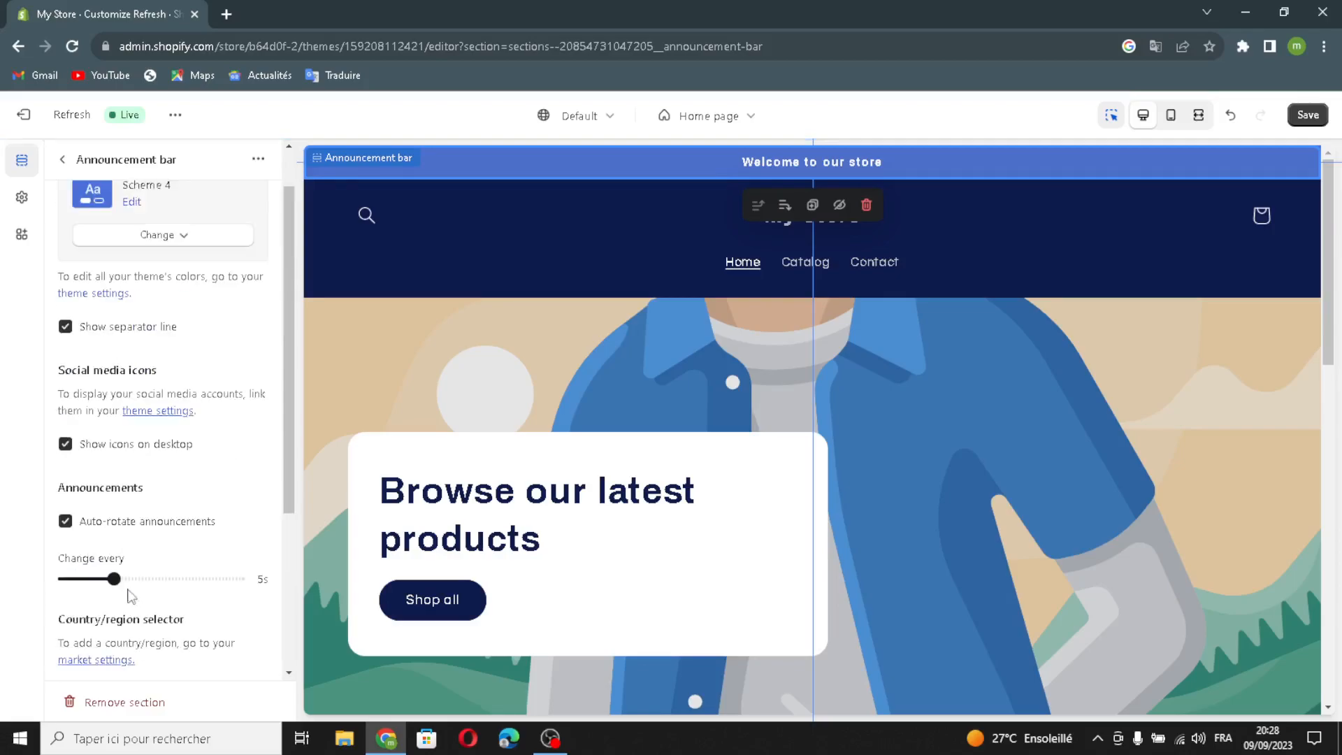
{"action": "left_click", "coordinate": [63, 159]}
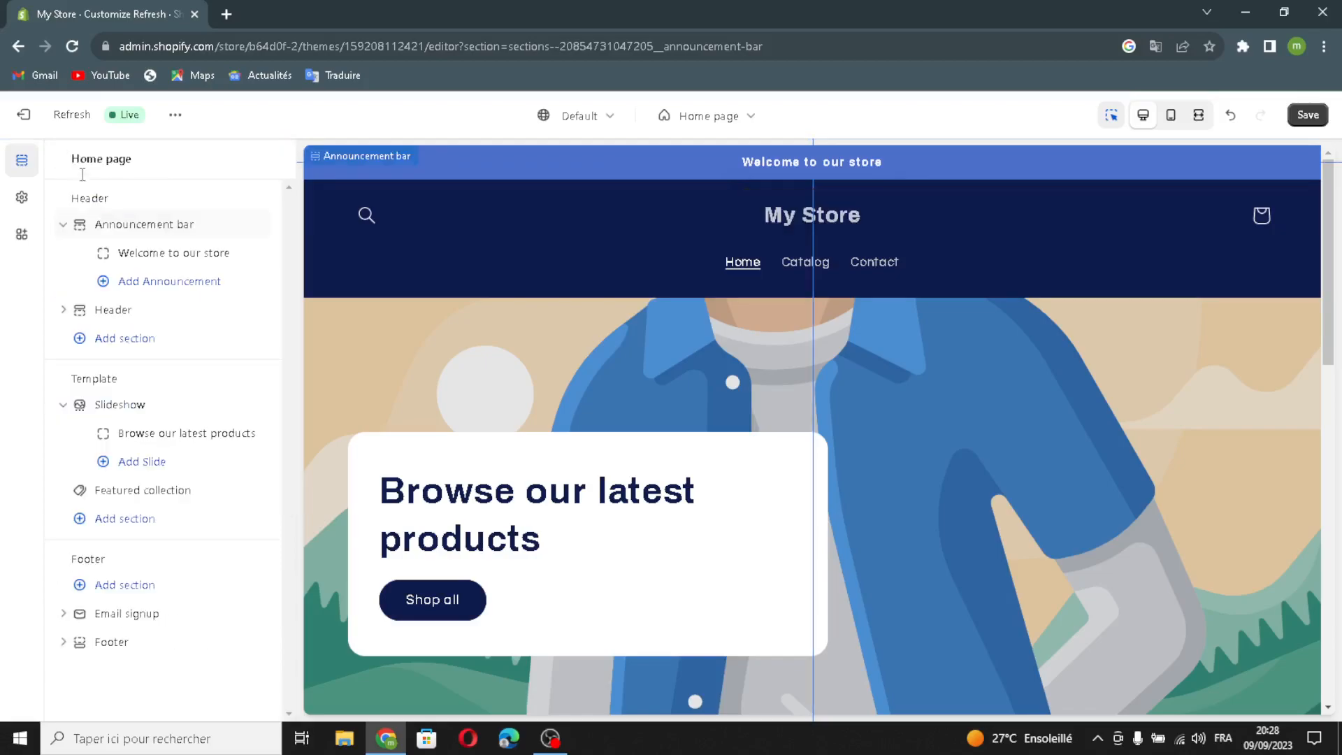
- Link the "Welcome to our store" announcement to All collections
{"action": "left_click", "coordinate": [131, 260]}
{"action": "left_click_drag", "start_coordinate": [183, 231], "coordinate": [56, 241]}
{"action": "left_click", "coordinate": [202, 244]}
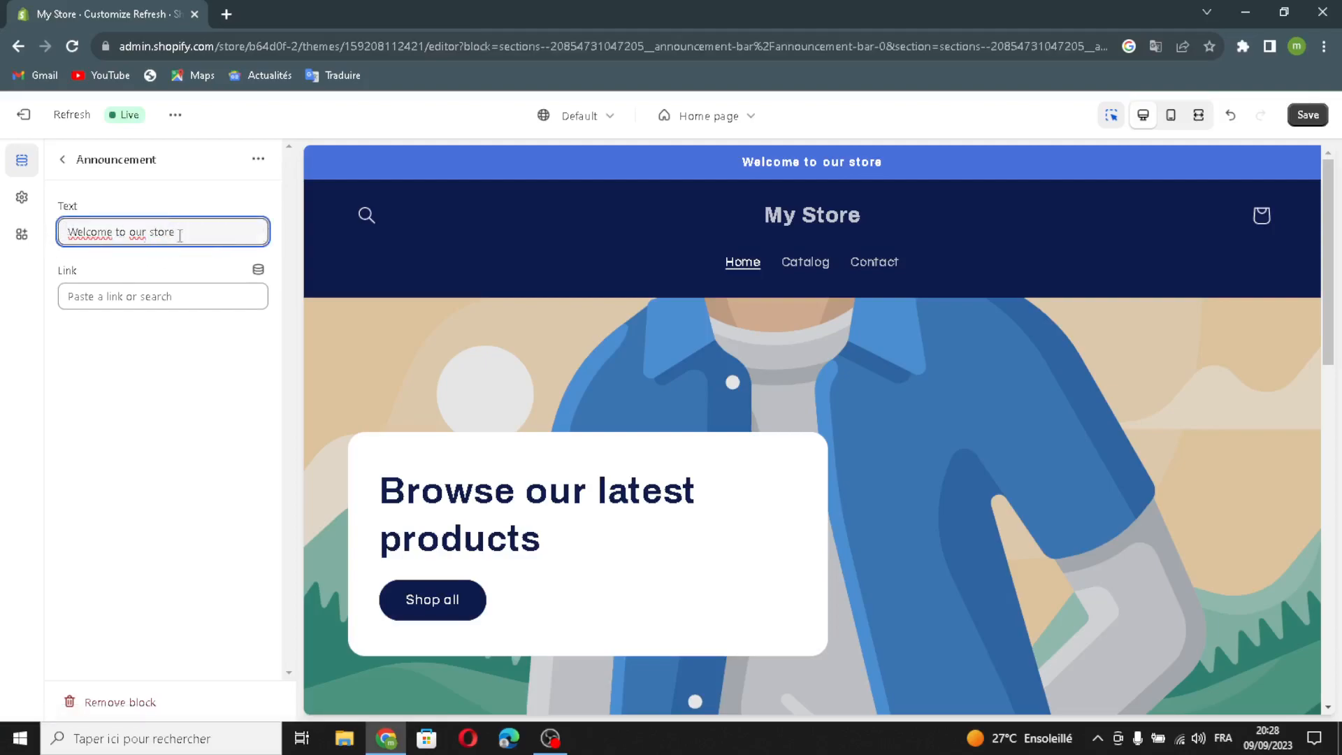
{"action": "left_click", "coordinate": [105, 299]}
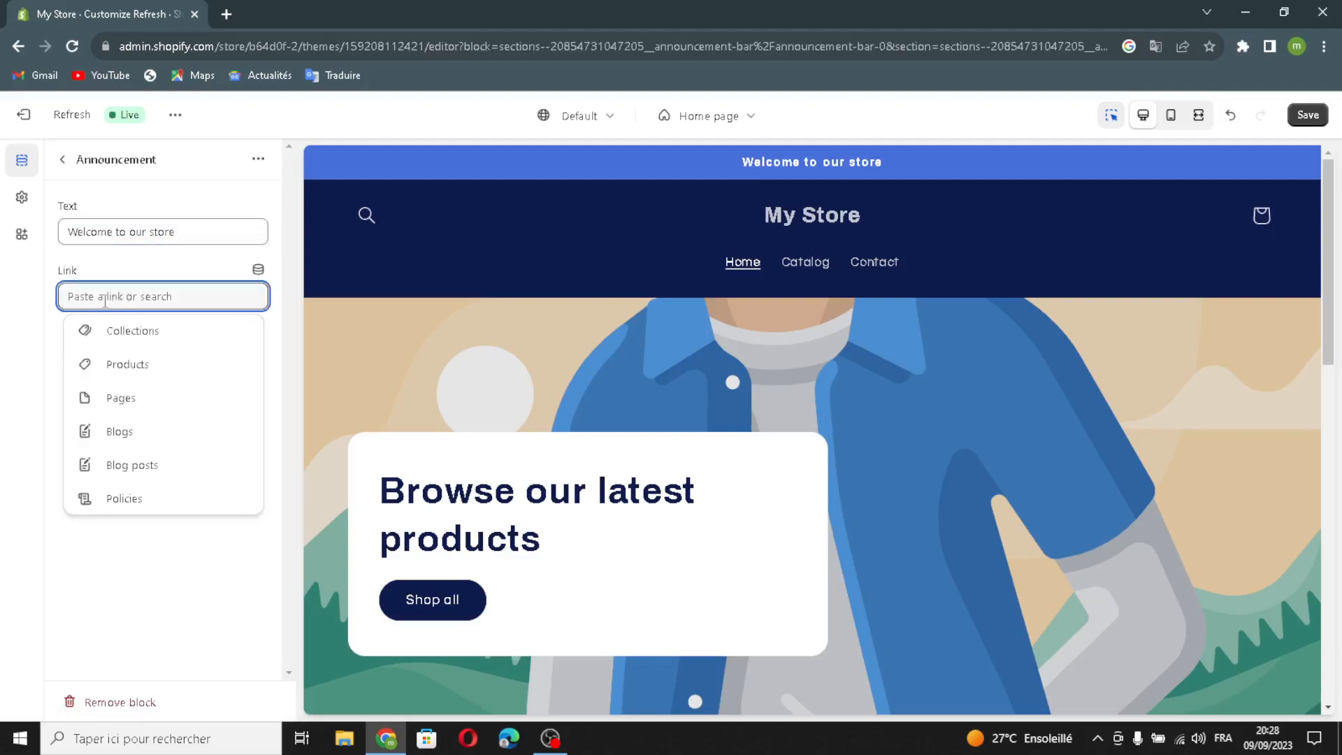
{"action": "left_click", "coordinate": [124, 335]}
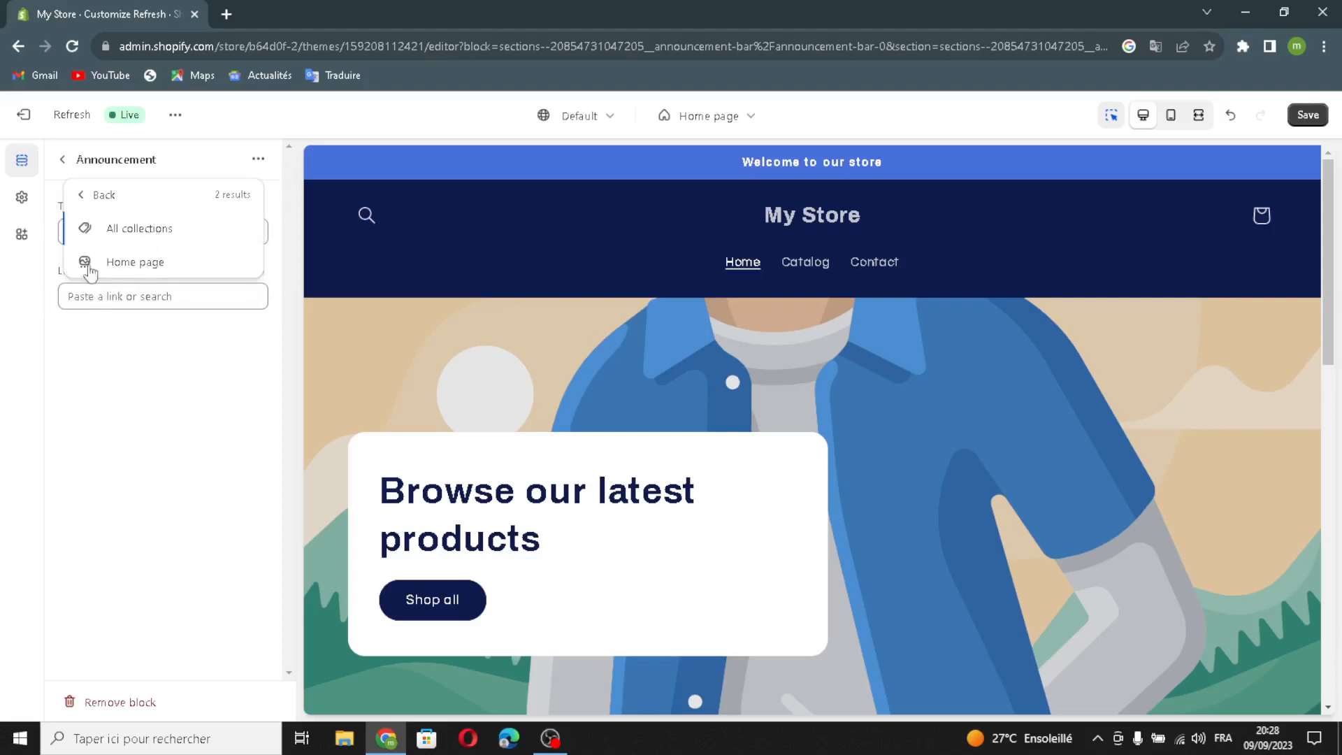
{"action": "left_click", "coordinate": [105, 228]}
{"action": "left_click", "coordinate": [62, 160]}
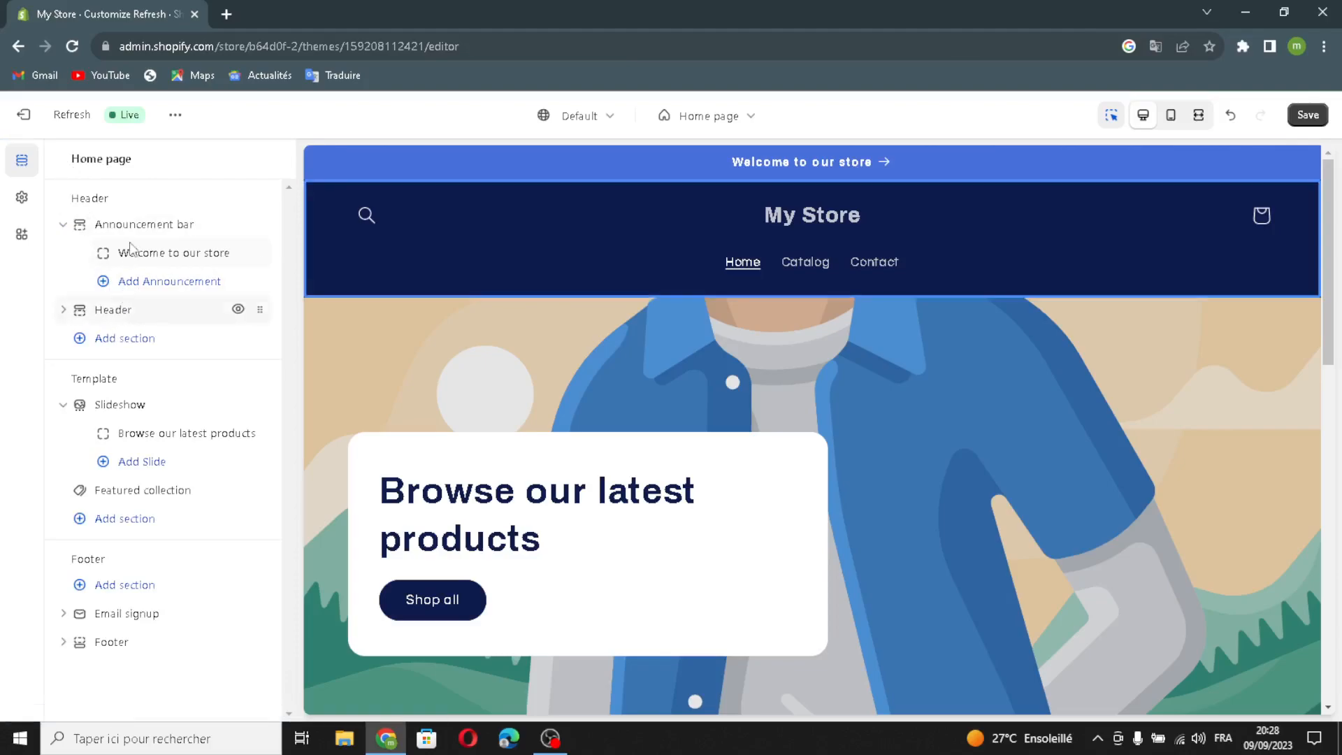
- Set the header's desktop logo position to Middle left
{"action": "left_click", "coordinate": [124, 310]}
{"action": "left_click", "coordinate": [118, 237]}
{"action": "left_click", "coordinate": [108, 283]}
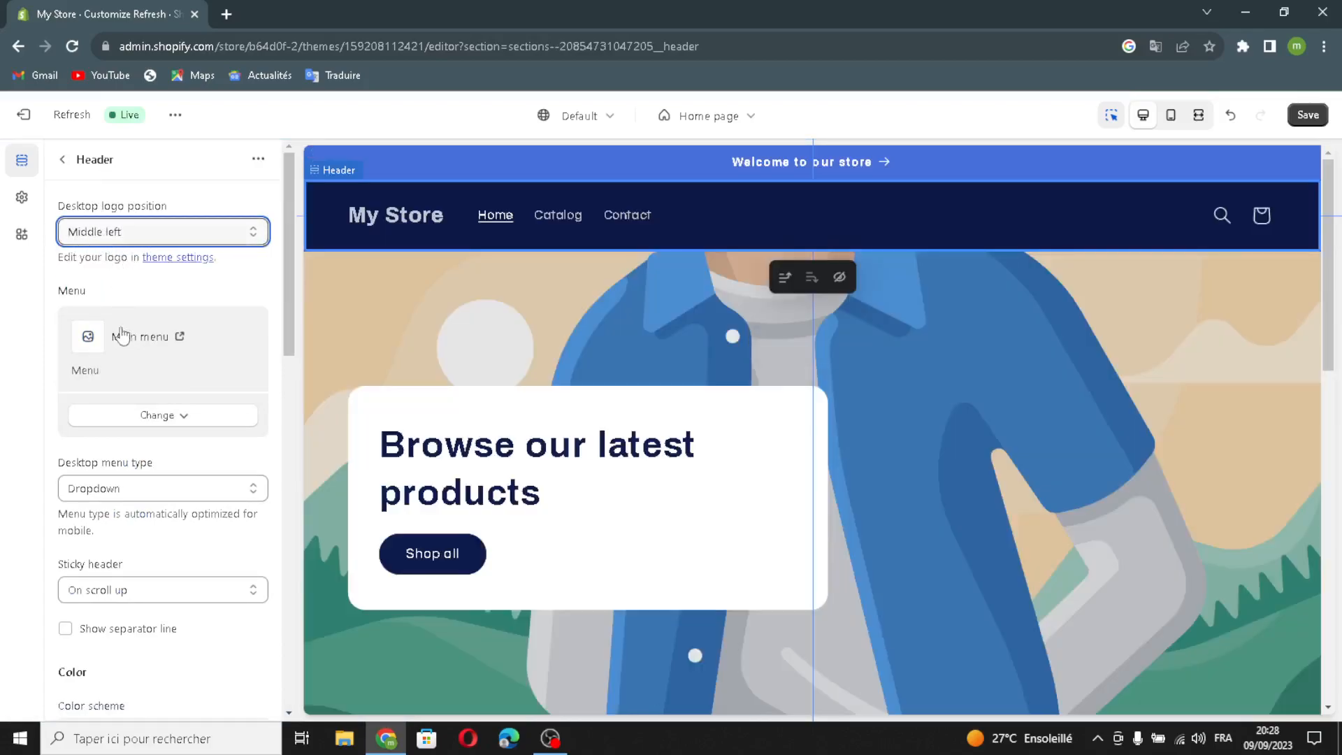
- Examine the header's options for changing the menu, the desktop menu type and the sticky header behavior
{"action": "left_click", "coordinate": [139, 416]}
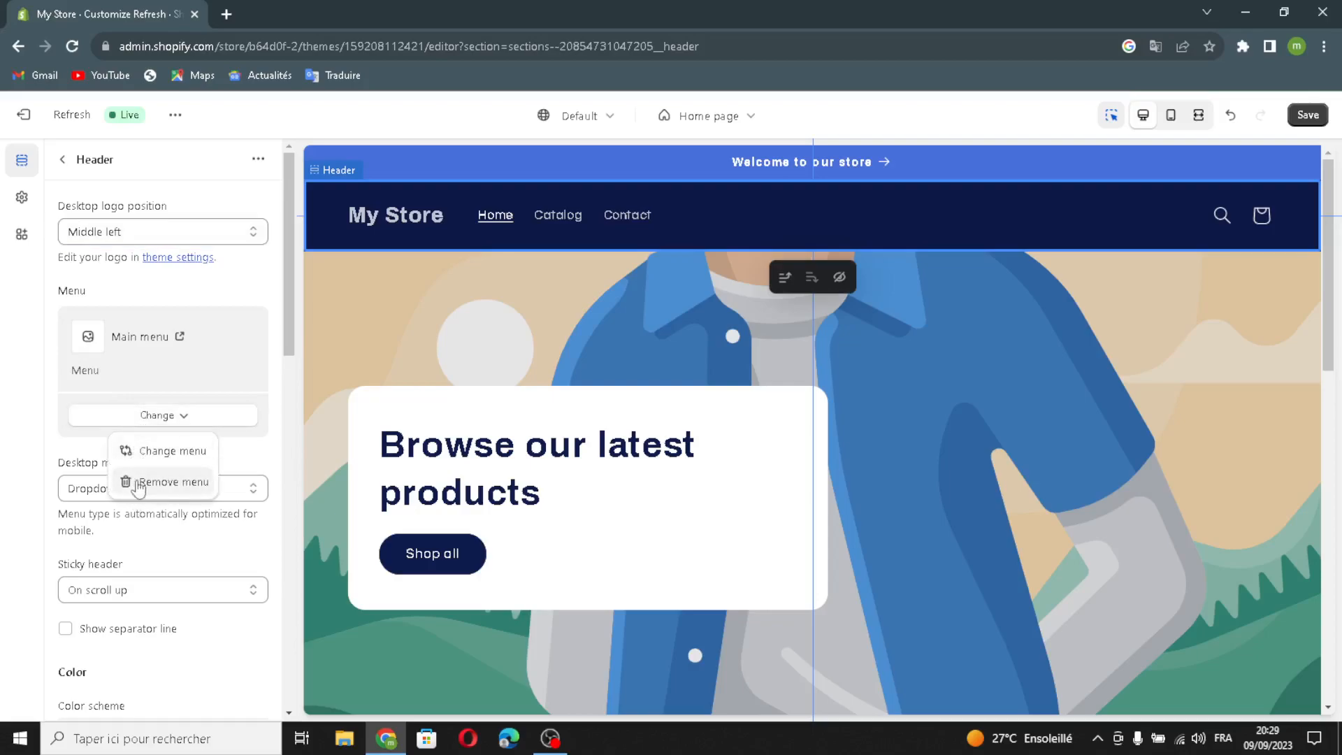
{"action": "left_click", "coordinate": [158, 420]}
{"action": "left_click", "coordinate": [112, 484]}
{"action": "left_click", "coordinate": [112, 484]}
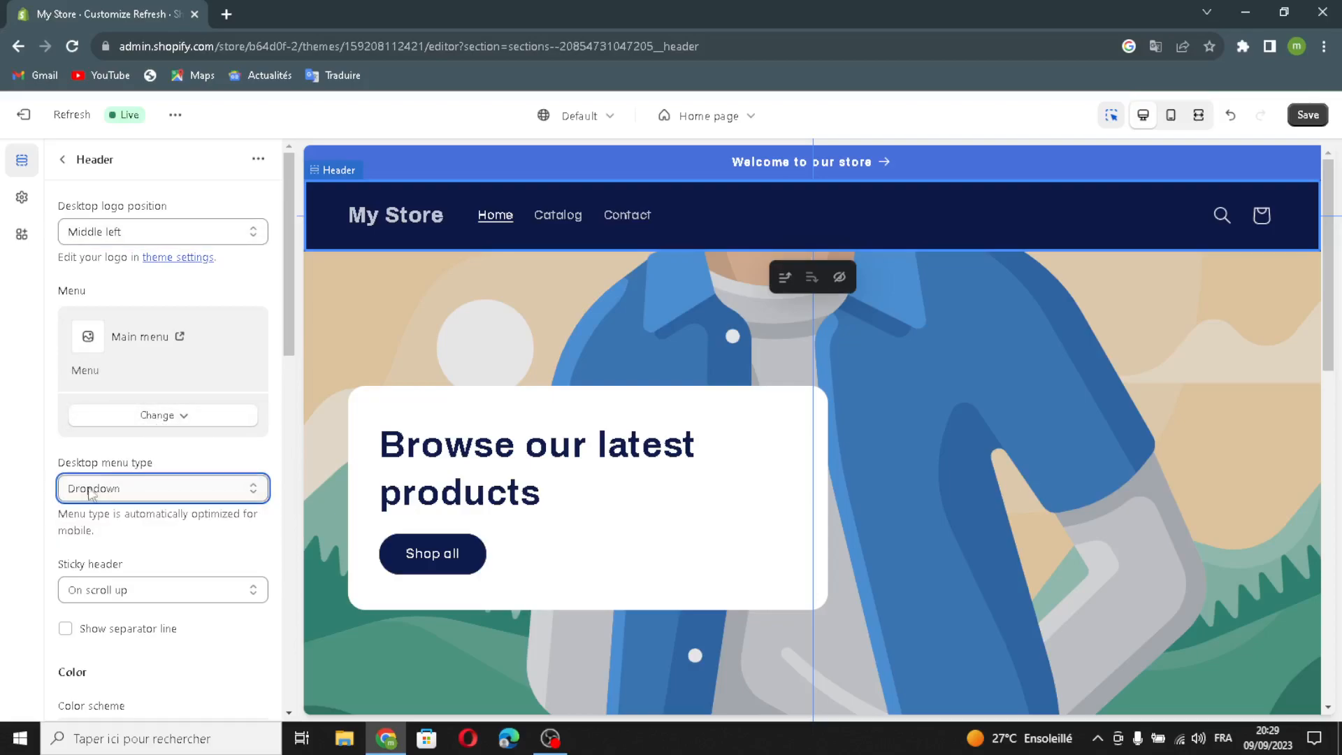
{"action": "left_click", "coordinate": [118, 485]}
{"action": "left_click", "coordinate": [90, 510]}
{"action": "left_click", "coordinate": [80, 597]}
{"action": "left_click", "coordinate": [152, 593]}
- Show the separator line below the header
{"action": "scroll", "coordinate": [152, 592], "scroll_direction": "down", "scroll_amount": 3}
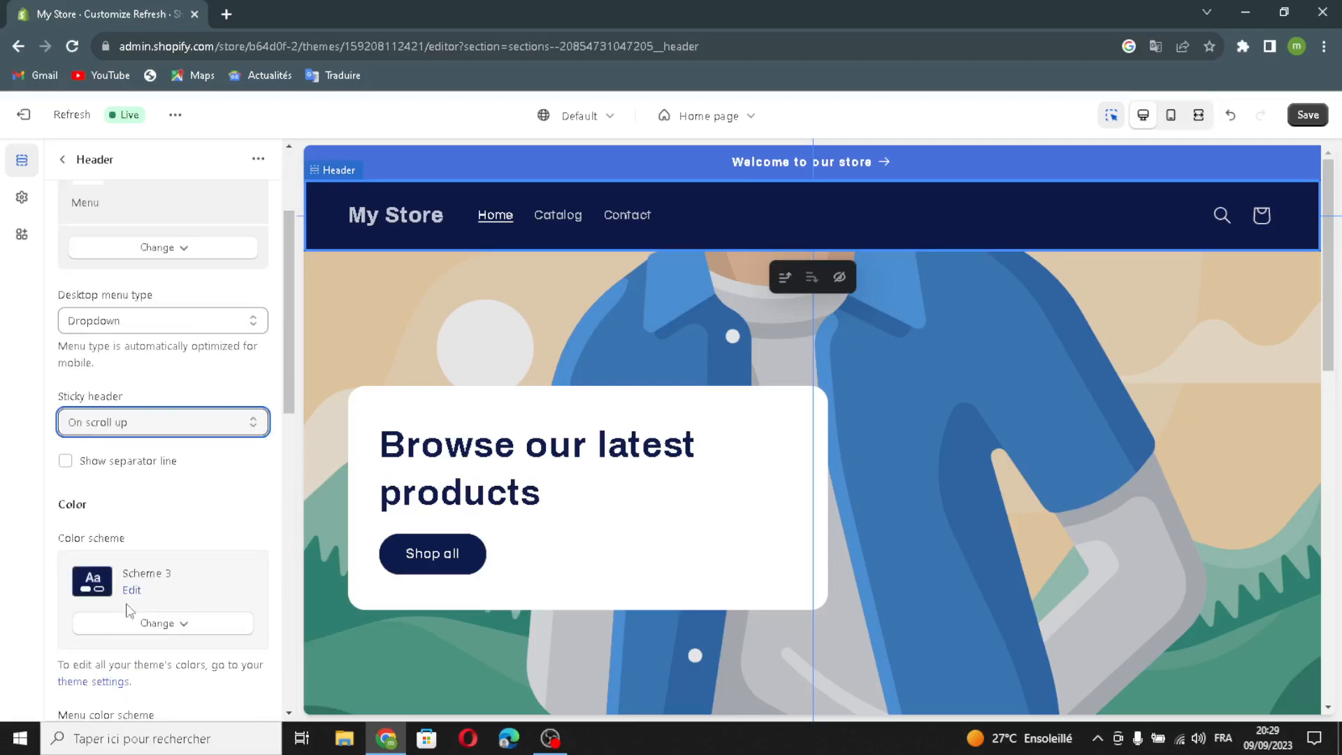
{"action": "left_click", "coordinate": [67, 461]}
{"action": "scroll", "coordinate": [77, 489], "scroll_direction": "down", "scroll_amount": 1}
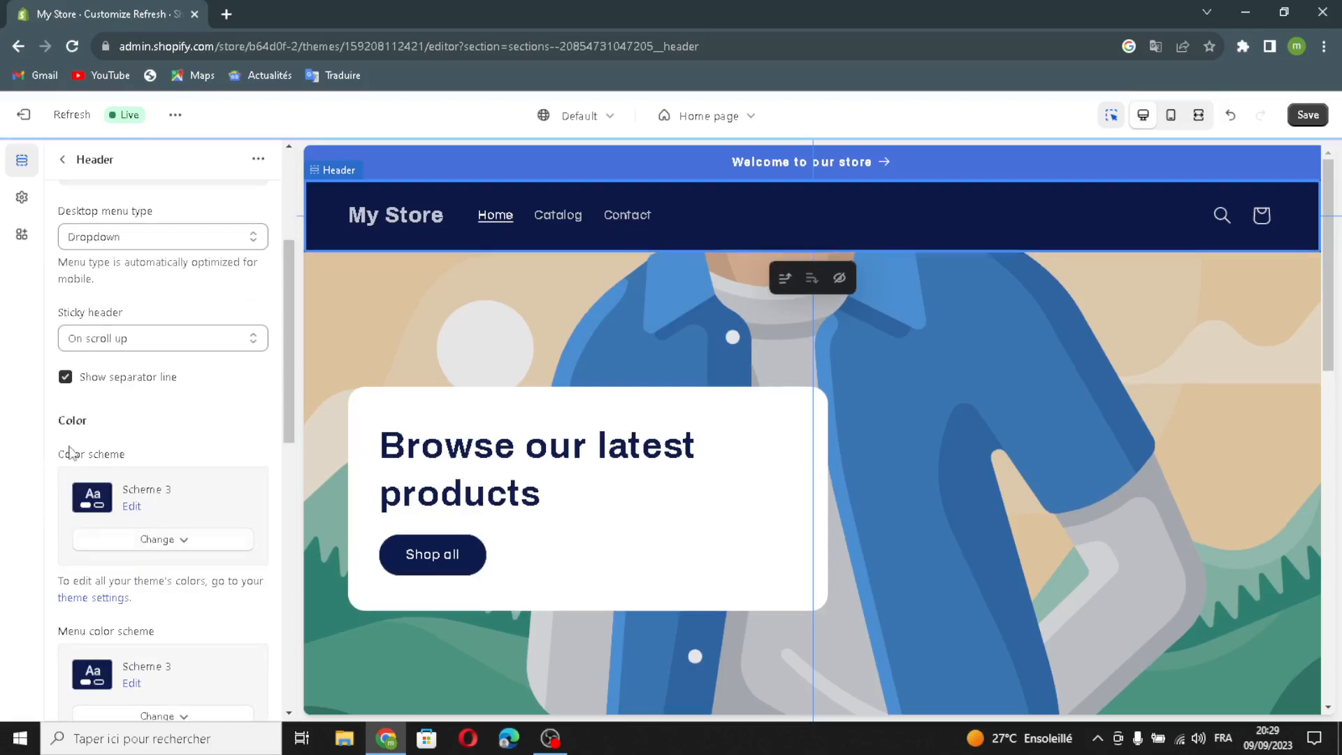
{"action": "scroll", "coordinate": [96, 471], "scroll_direction": "down", "scroll_amount": 1}
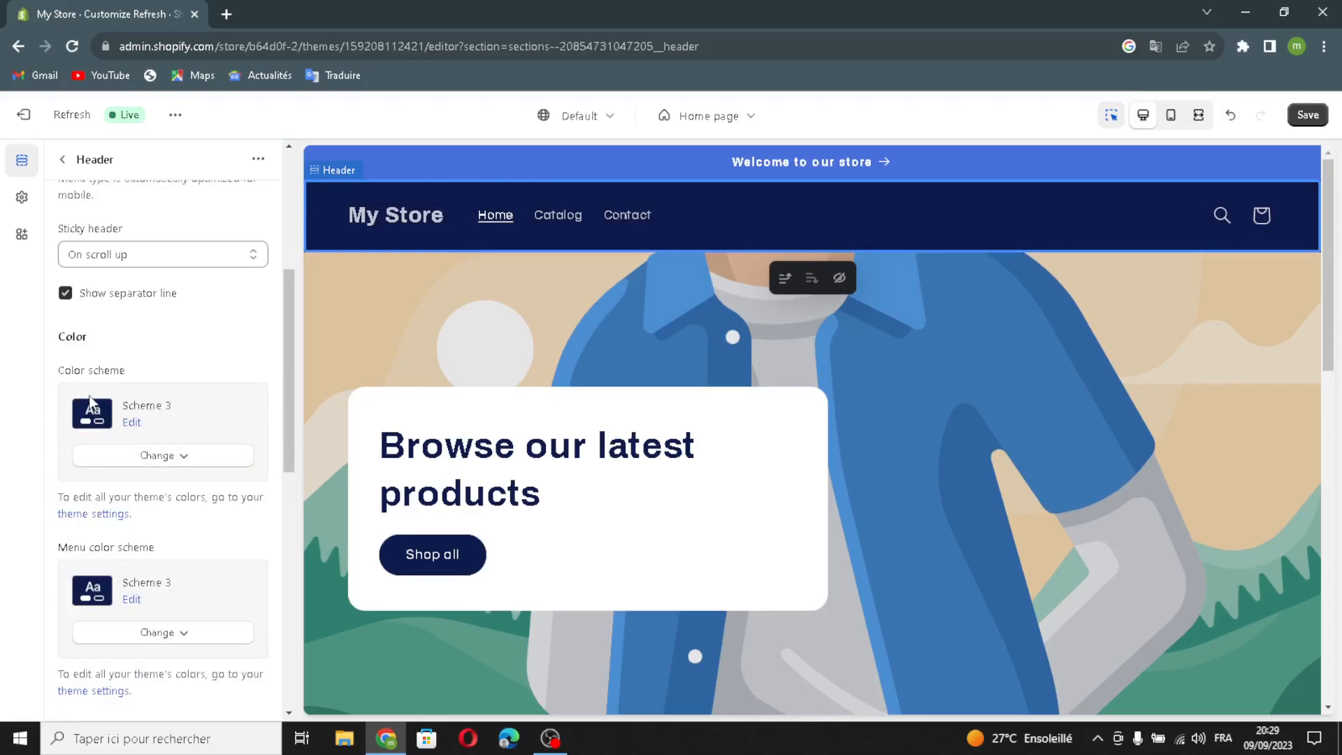
- Set the header's bottom margin to 48px
{"action": "scroll", "coordinate": [132, 580], "scroll_direction": "down", "scroll_amount": 3}
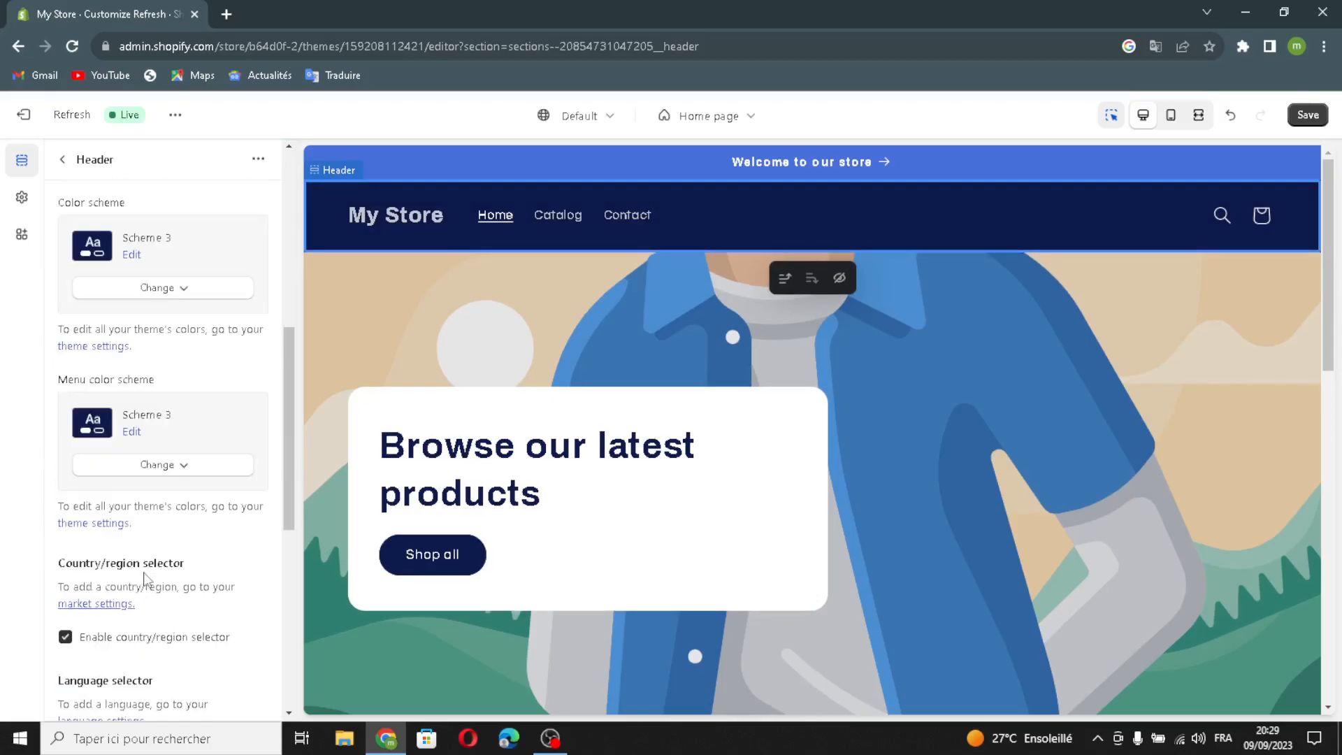
{"action": "scroll", "coordinate": [102, 579], "scroll_direction": "down", "scroll_amount": 1}
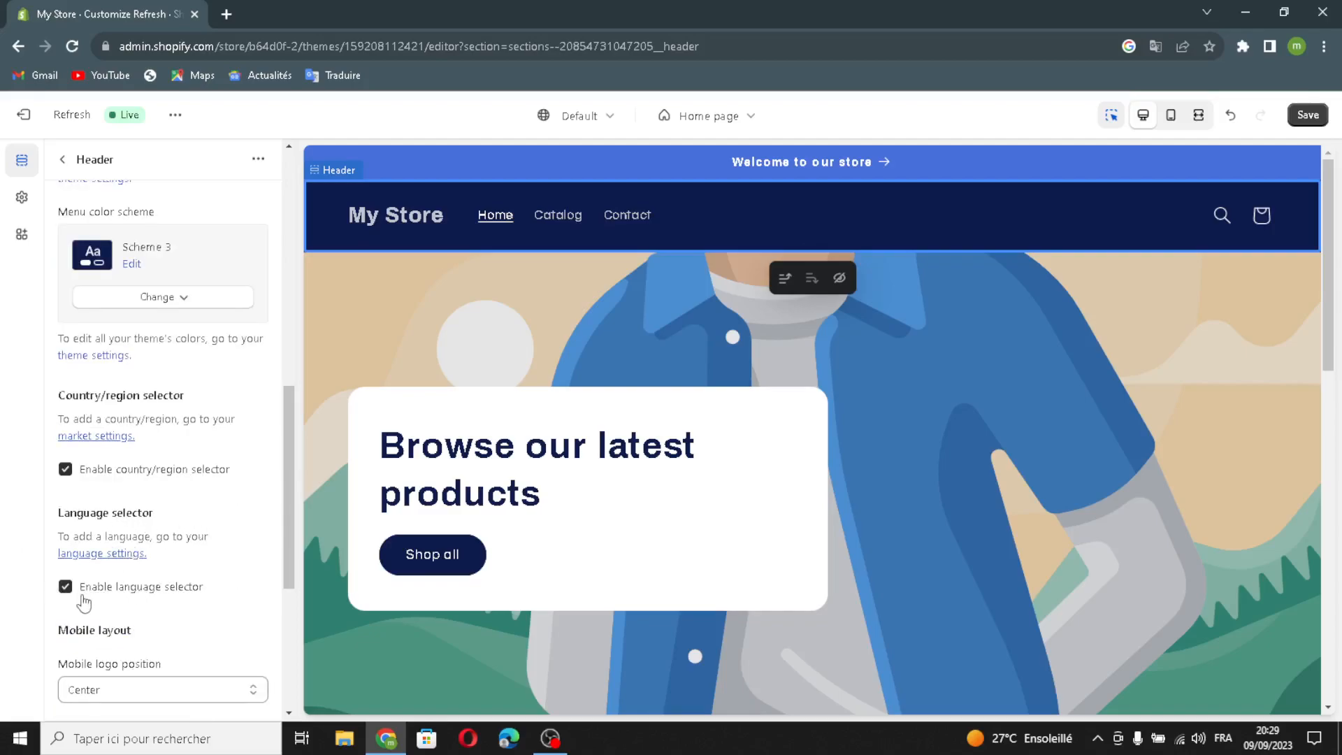
{"action": "scroll", "coordinate": [181, 605], "scroll_direction": "down", "scroll_amount": 4}
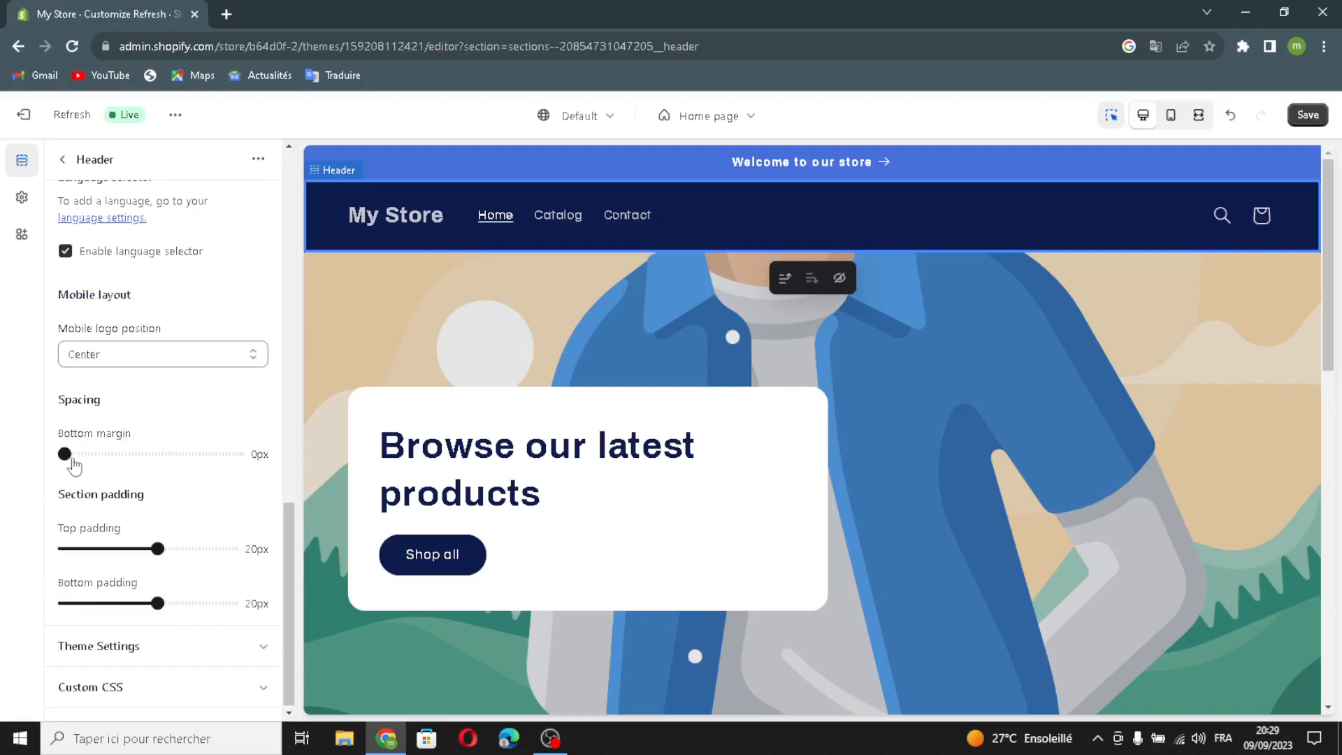
{"action": "left_click_drag", "start_coordinate": [104, 458], "coordinate": [144, 453]}
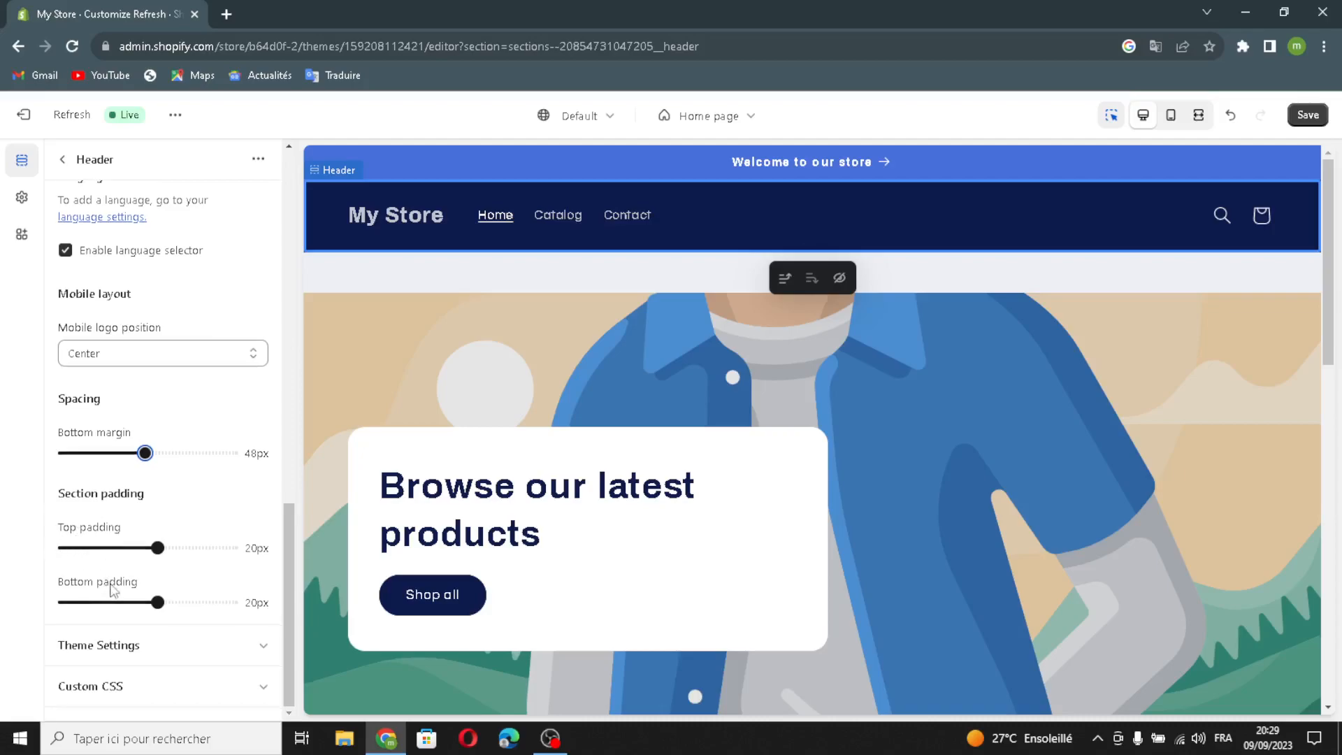
- Examine the header's theme settings for search suggestions, cart type, social media links and logo
{"action": "left_click", "coordinate": [119, 641]}
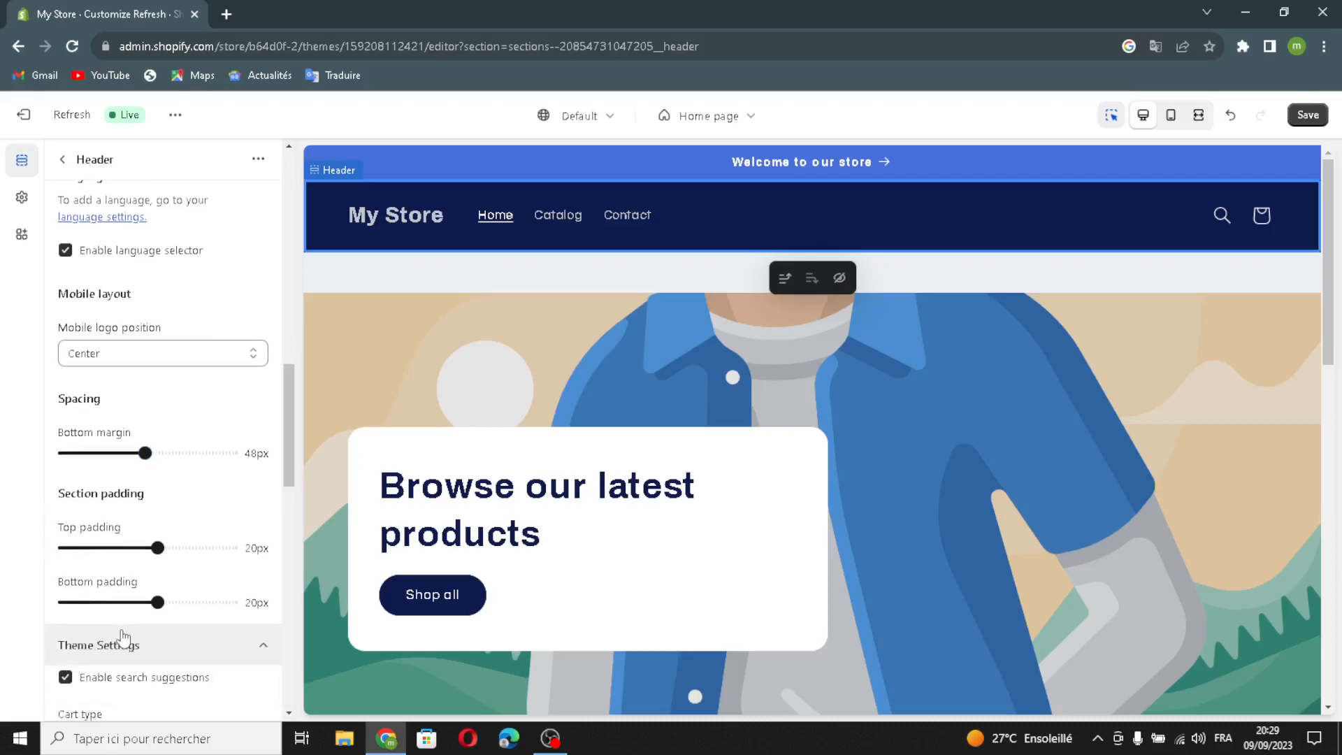
{"action": "scroll", "coordinate": [131, 638], "scroll_direction": "down", "scroll_amount": 1}
{"action": "scroll", "coordinate": [131, 637], "scroll_direction": "down", "scroll_amount": 1}
{"action": "scroll", "coordinate": [105, 570], "scroll_direction": "down", "scroll_amount": 2}
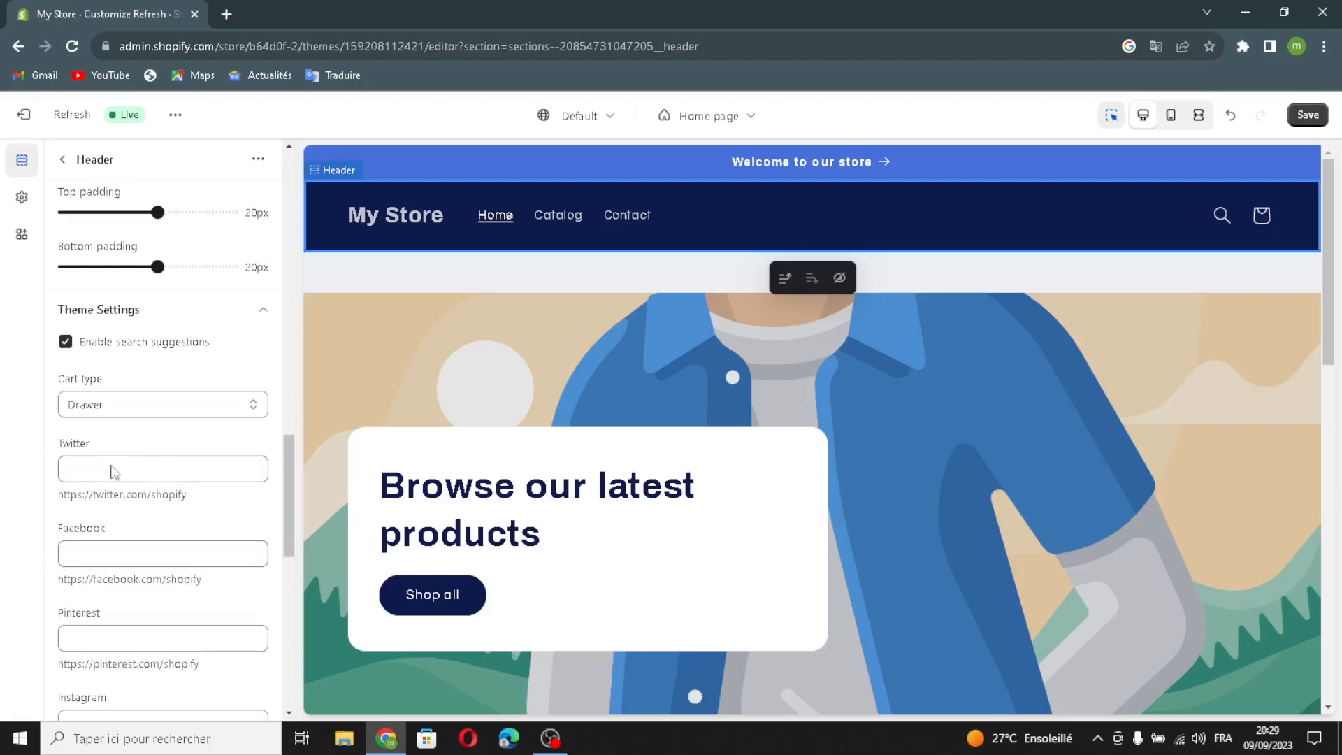
{"action": "left_click", "coordinate": [97, 469]}
{"action": "left_click", "coordinate": [88, 550]}
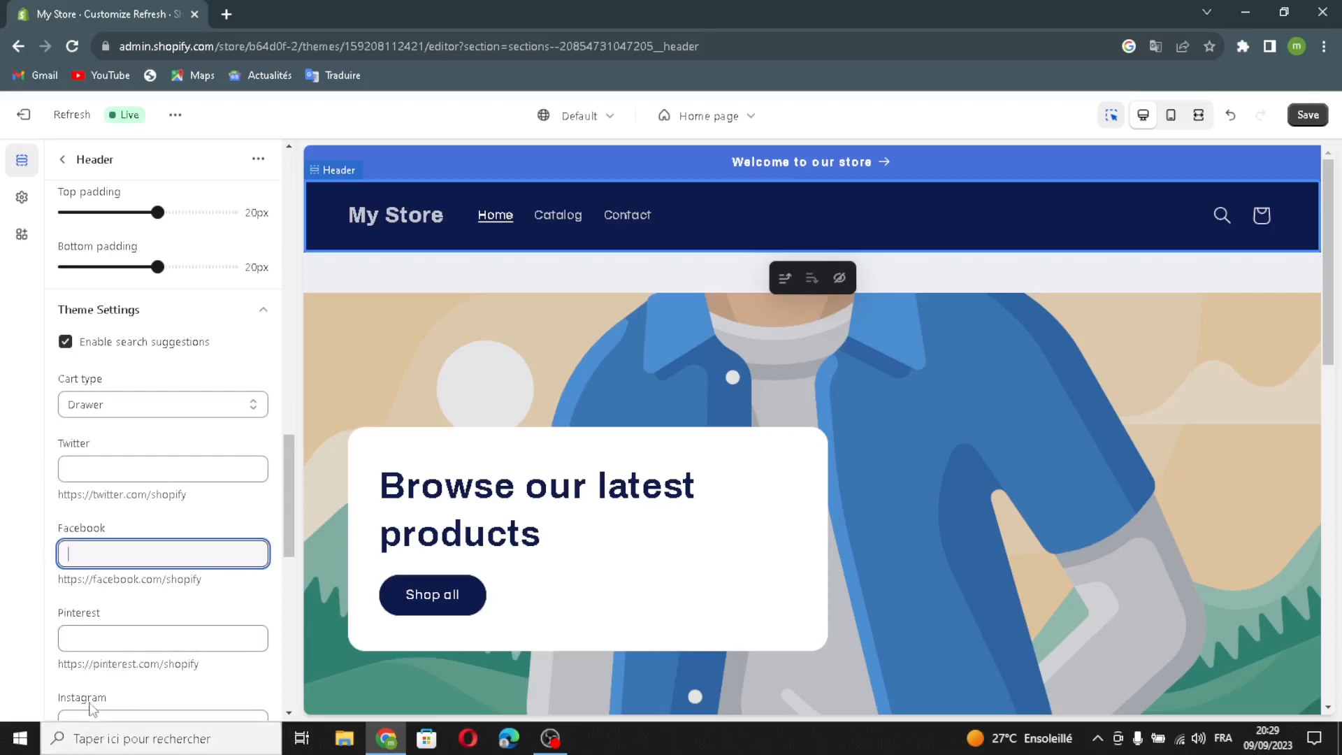
{"action": "left_click", "coordinate": [156, 514]}
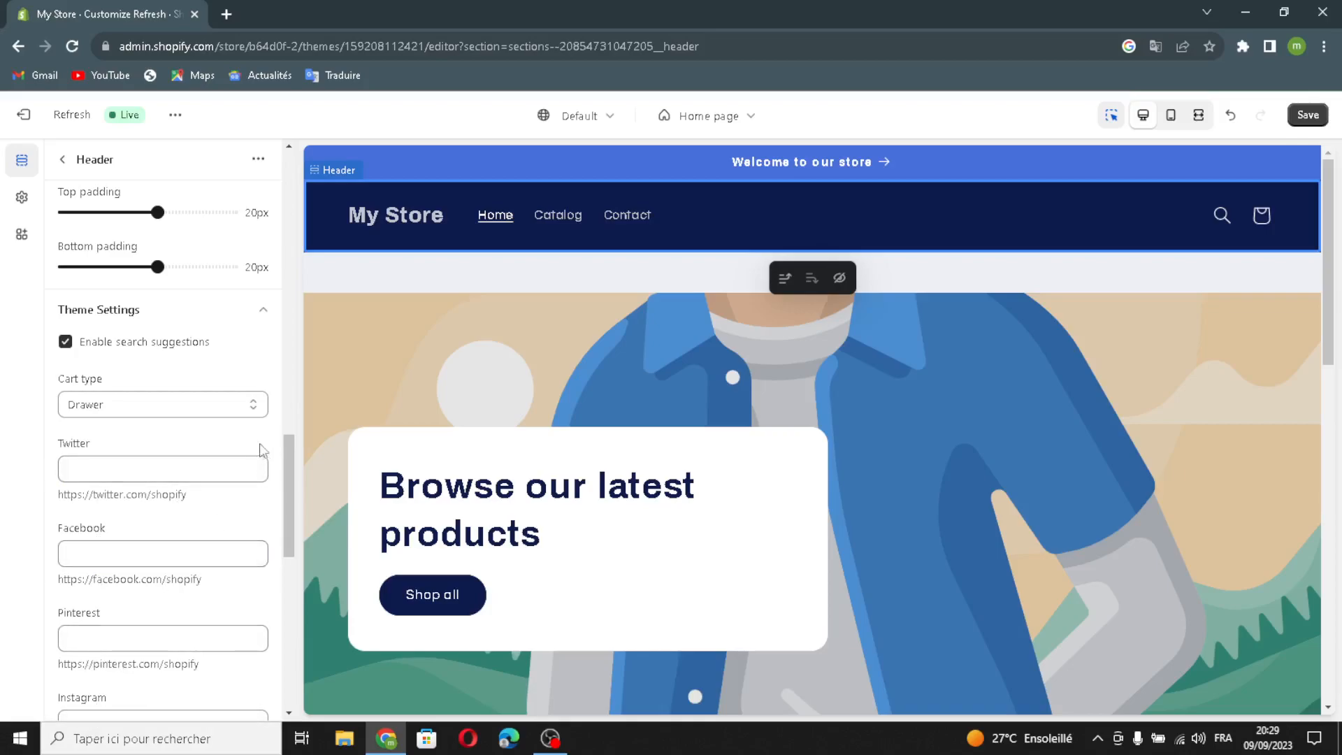
{"action": "scroll", "coordinate": [221, 550], "scroll_direction": "down", "scroll_amount": 10}
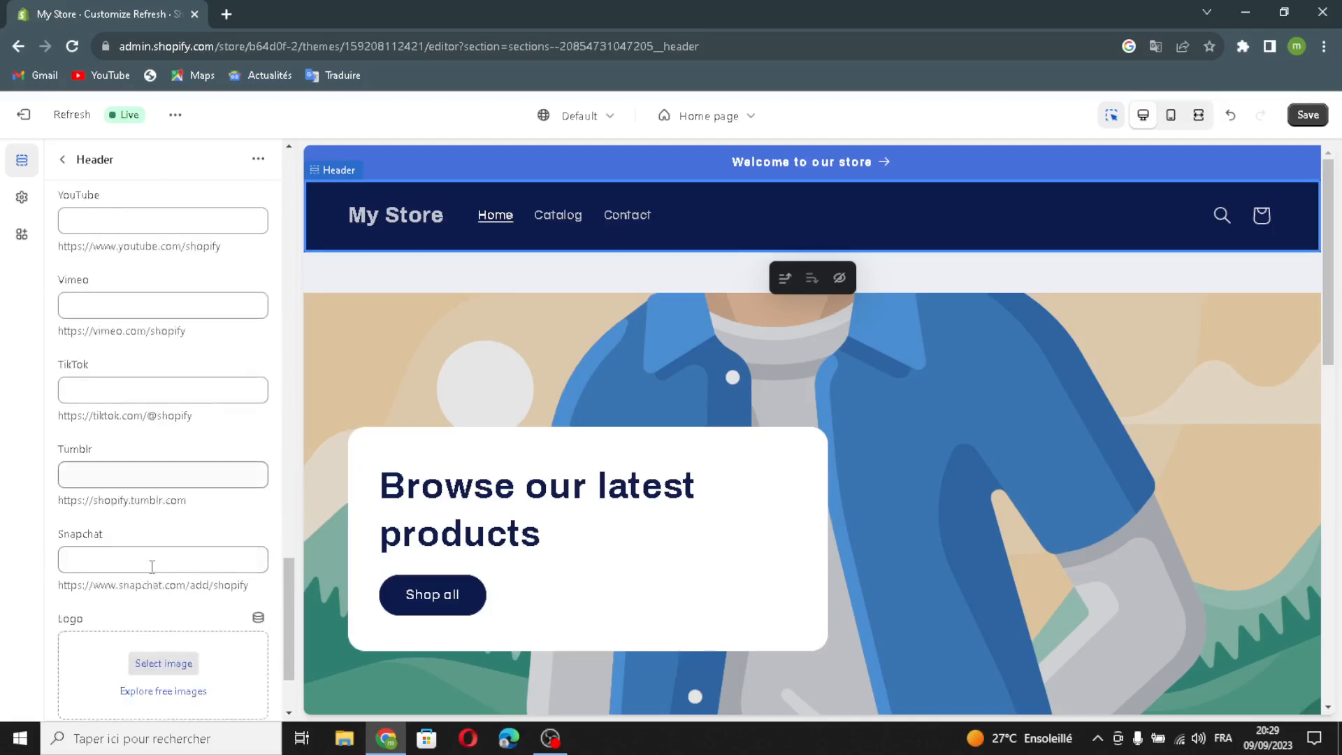
- Start choosing the header's logo image and search Google in a new browser tab for "party supplies logo ideas"
{"action": "left_click", "coordinate": [163, 579]}
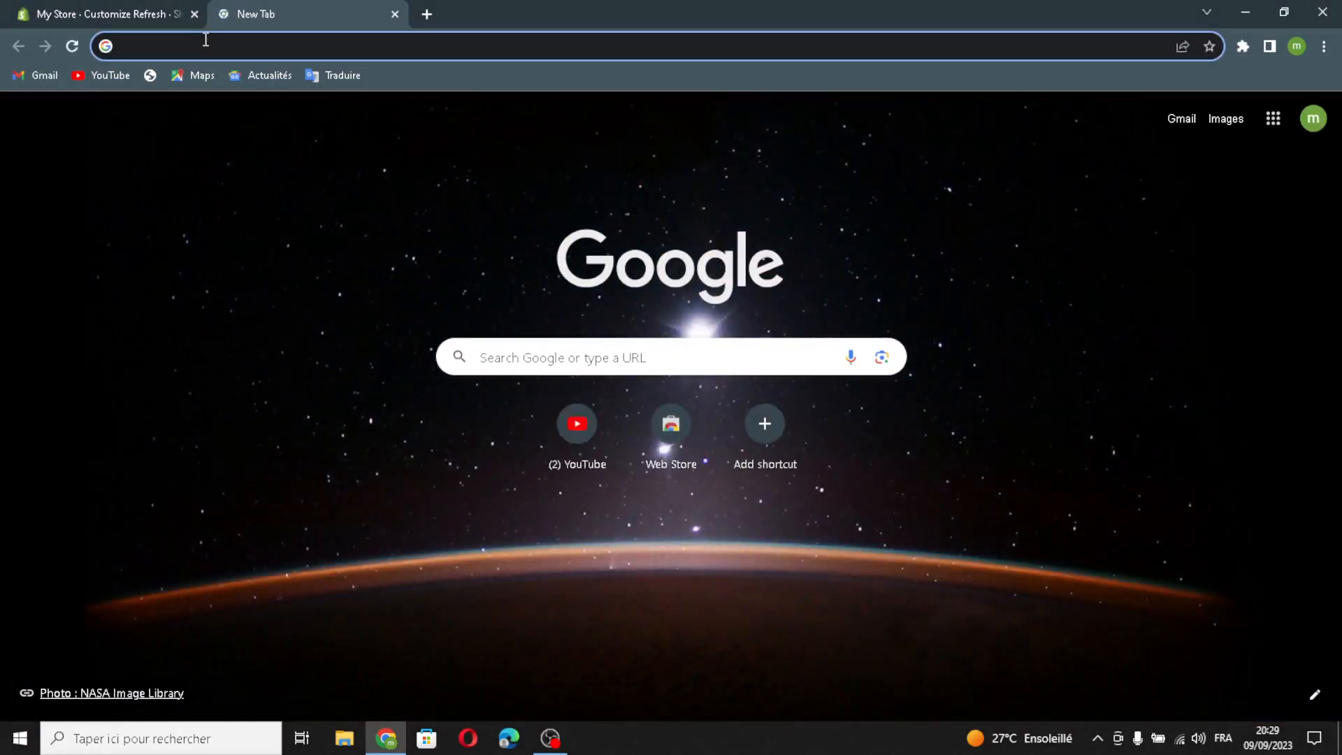
{"action": "type", "text": "par"}
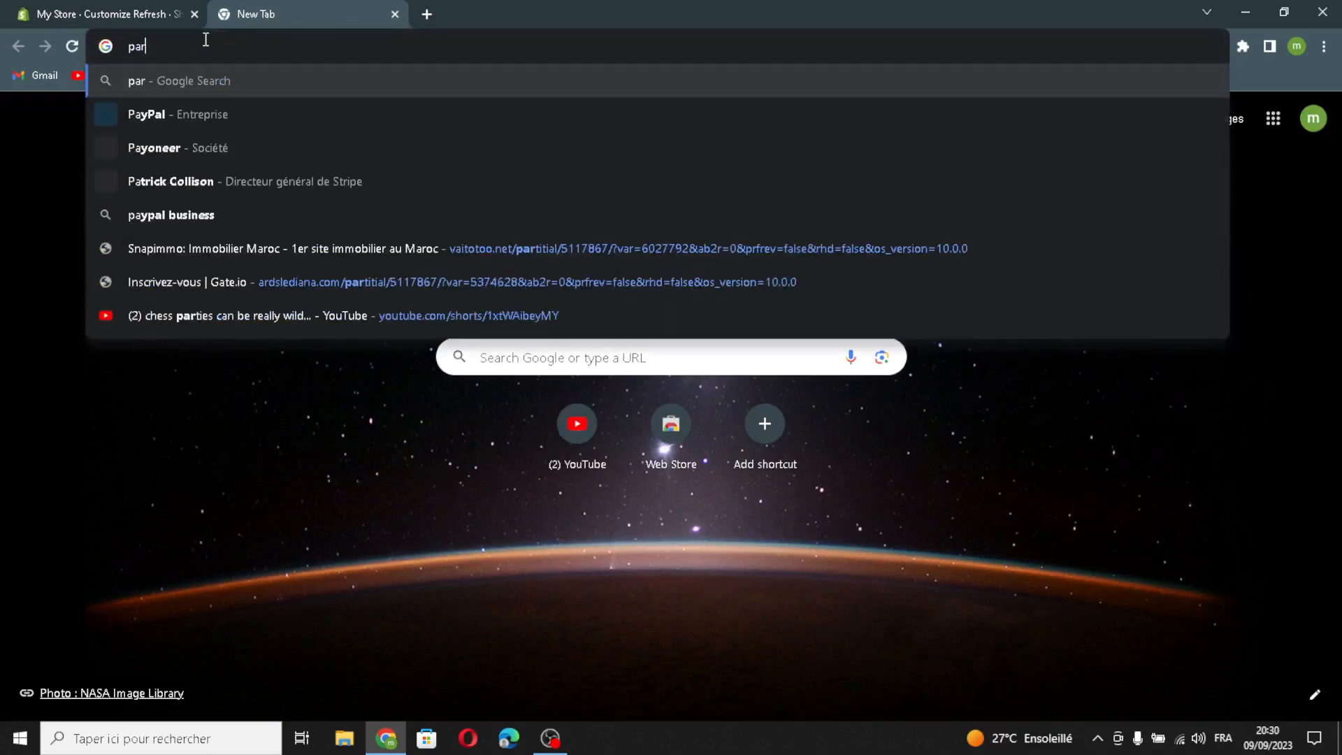
{"action": "type", "text": "ty su"}
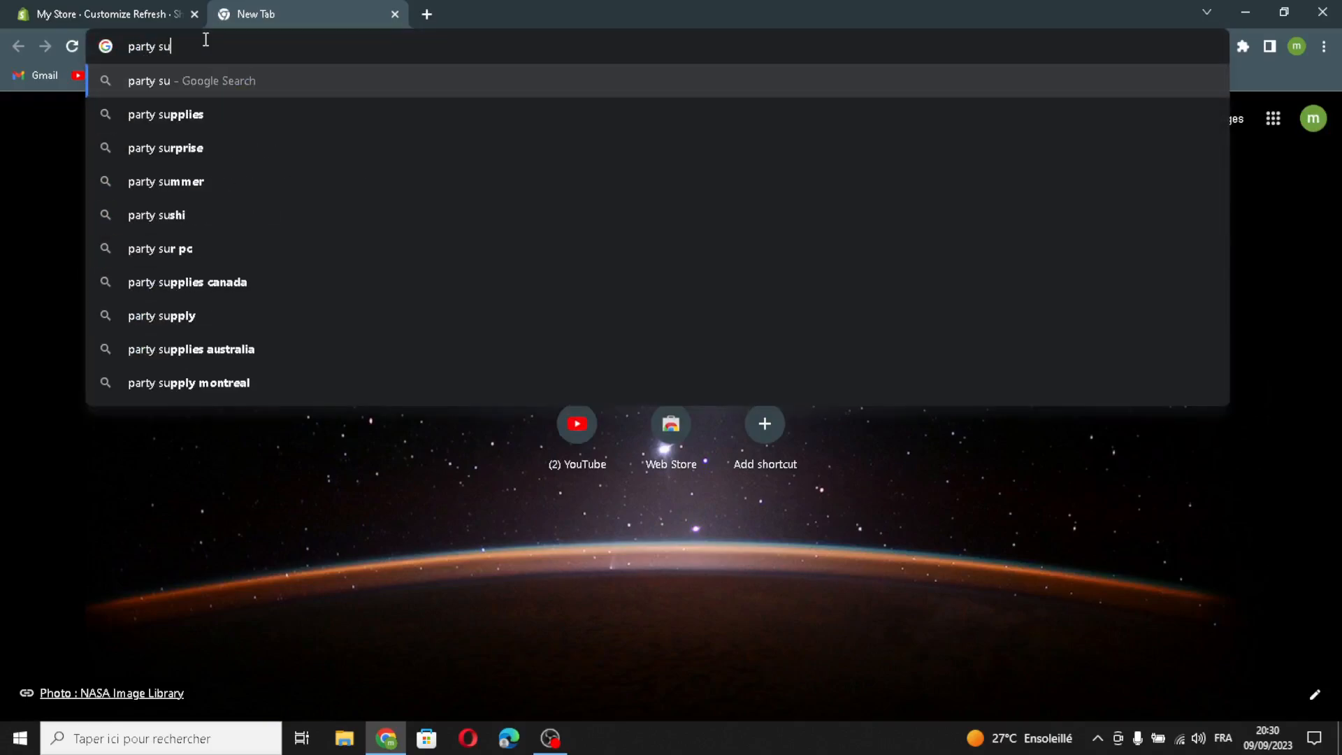
{"action": "type", "text": "pplie"}
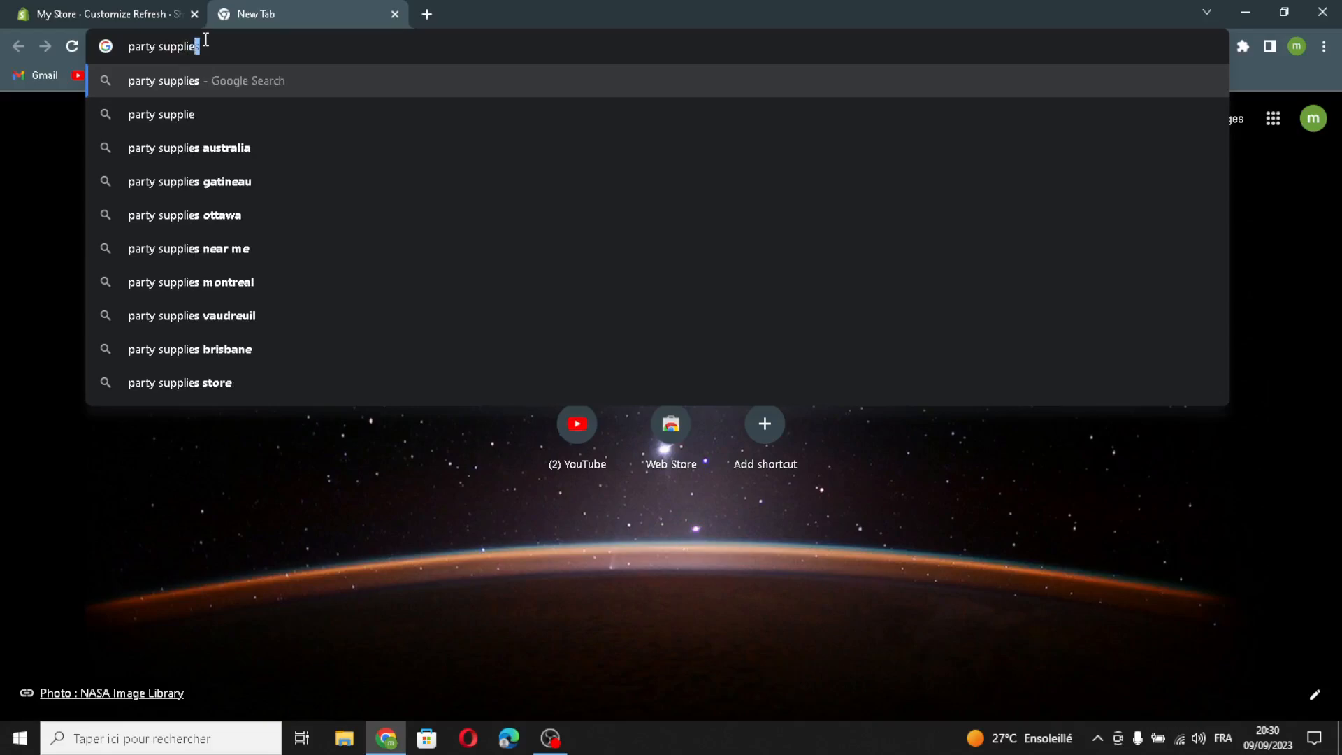
{"action": "type", "text": "s l"}
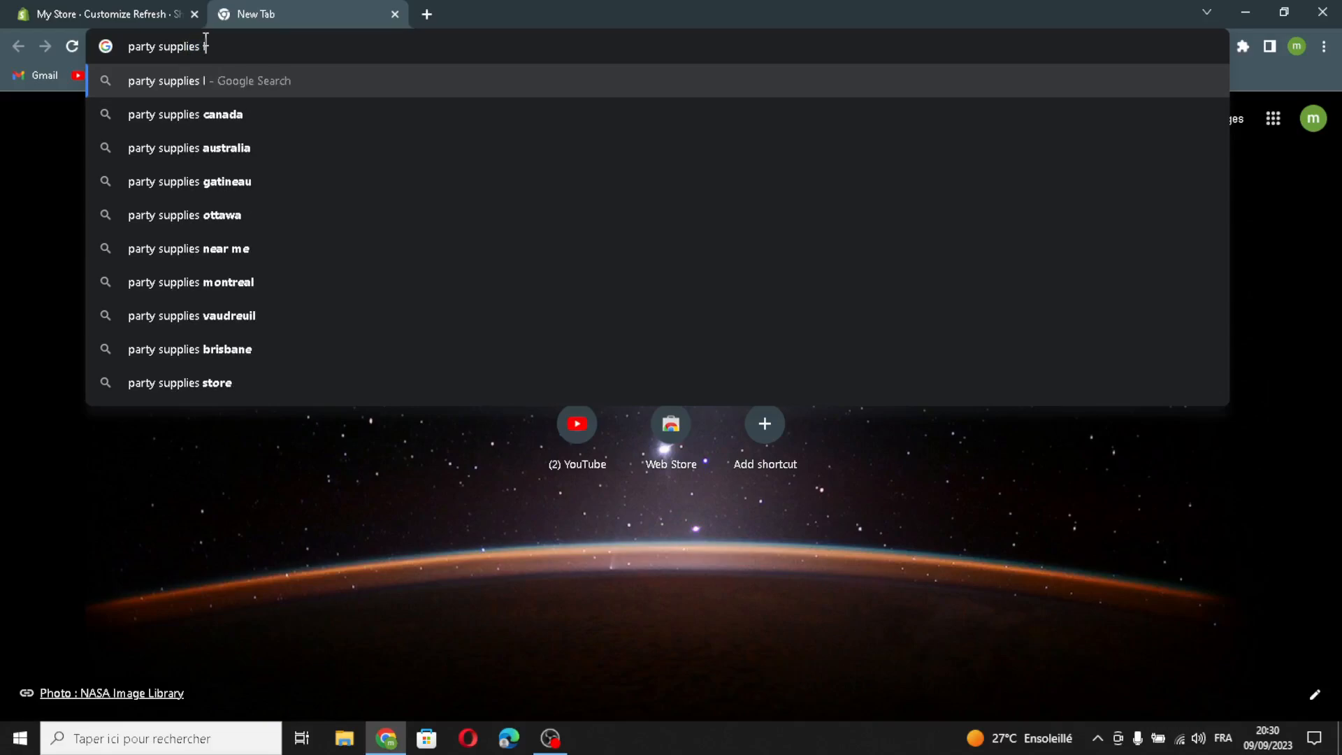
{"action": "type", "text": "ogo id"}
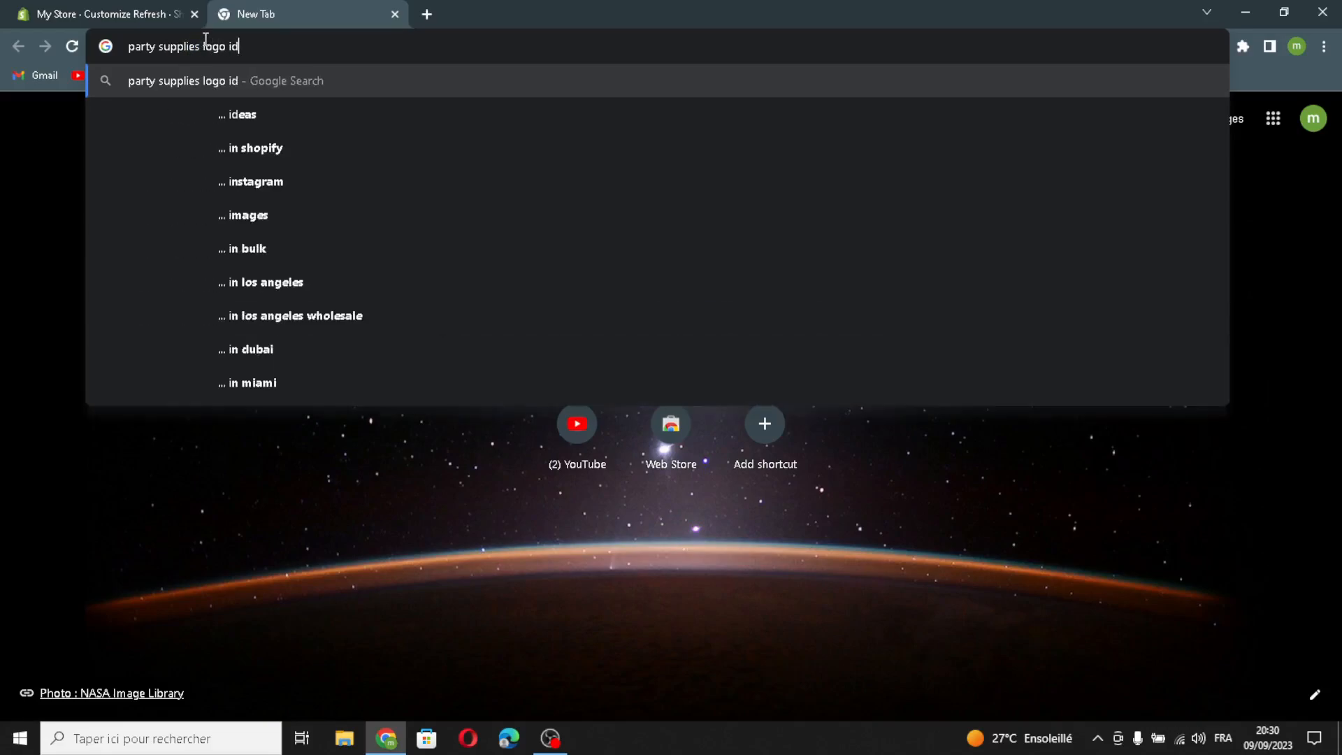
{"action": "type", "text": "eas"}
{"action": "key", "text": "Return"}
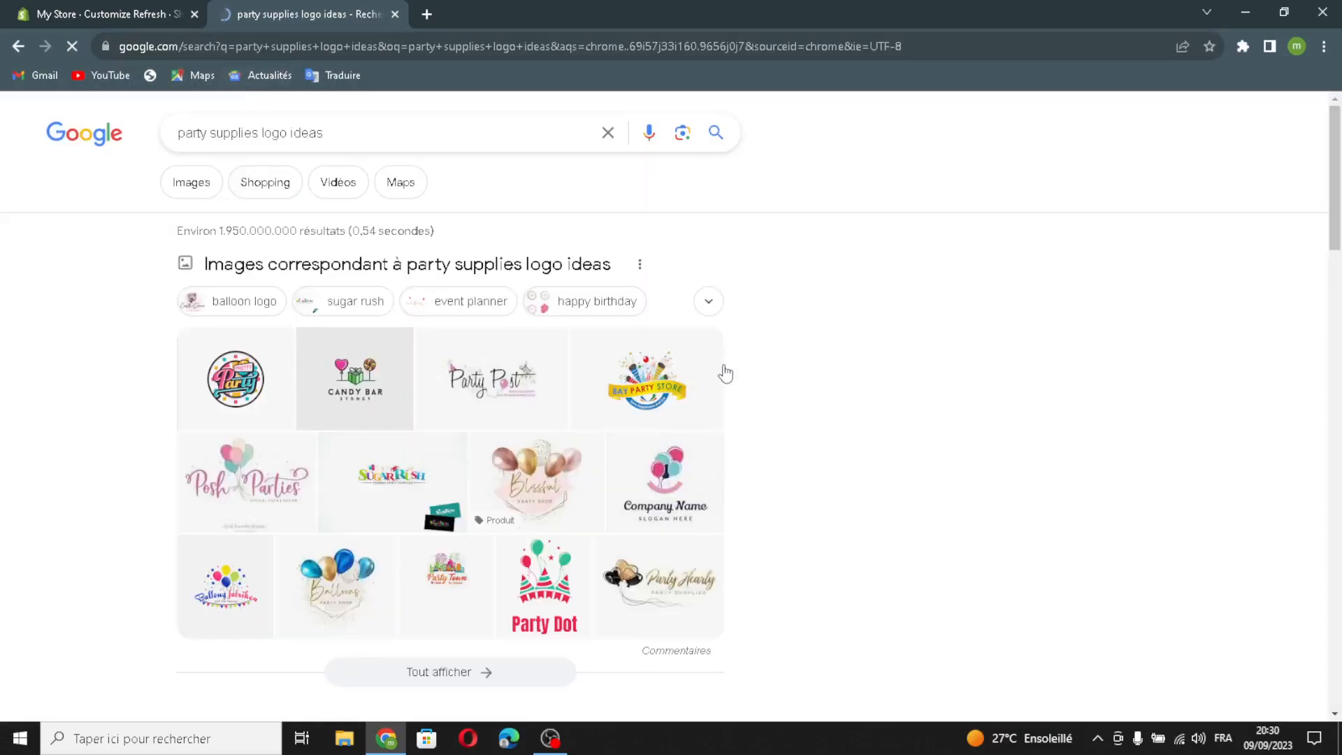
- Upload the Bay Party Store picture from the search results and use it as the header's logo
{"action": "left_click_drag", "start_coordinate": [652, 405], "coordinate": [564, 389]}
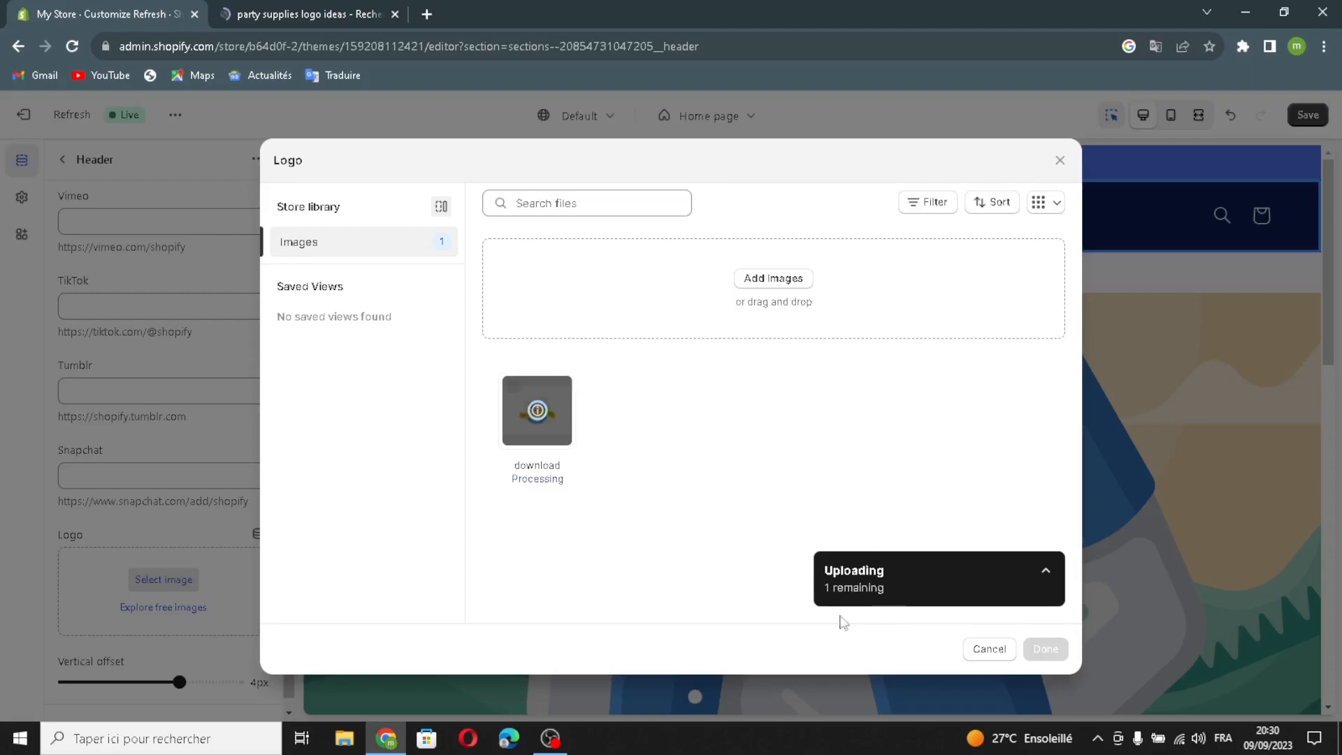
{"action": "left_click", "coordinate": [1042, 649]}
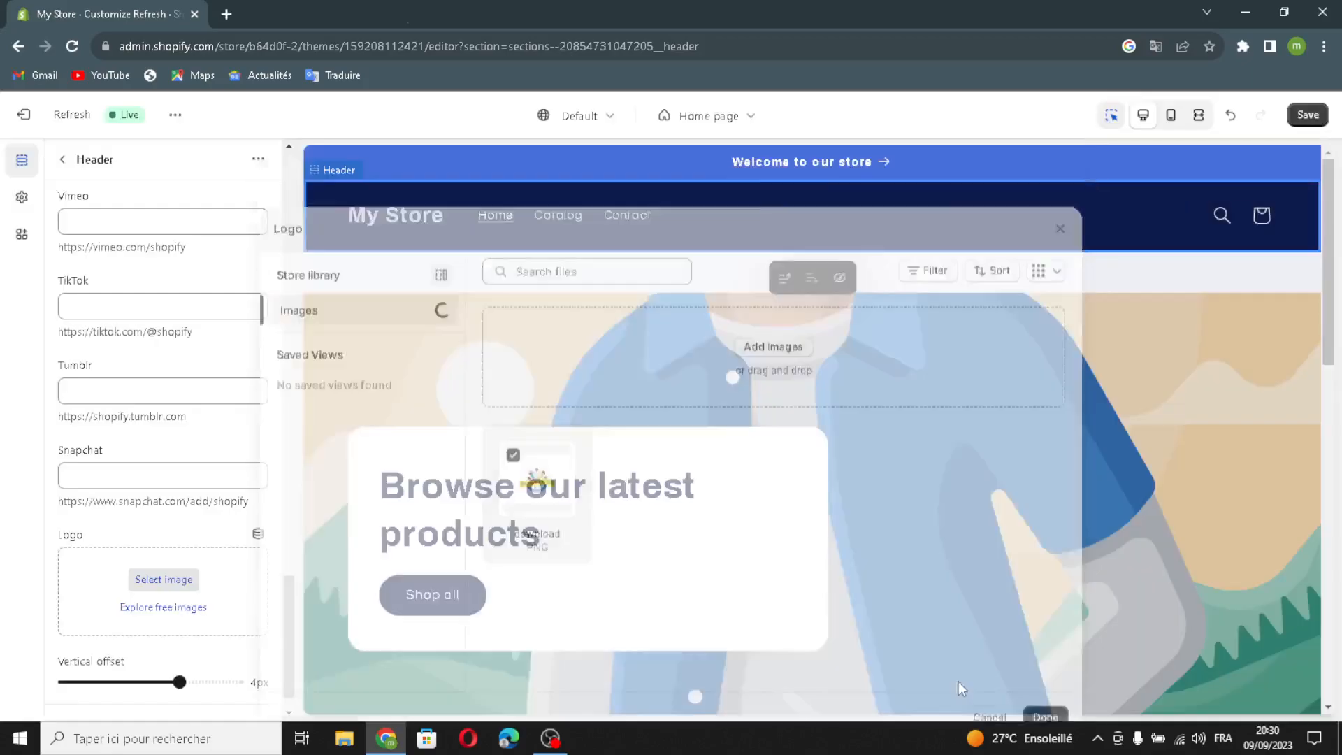
{"action": "scroll", "coordinate": [91, 559], "scroll_direction": "down", "scroll_amount": 1}
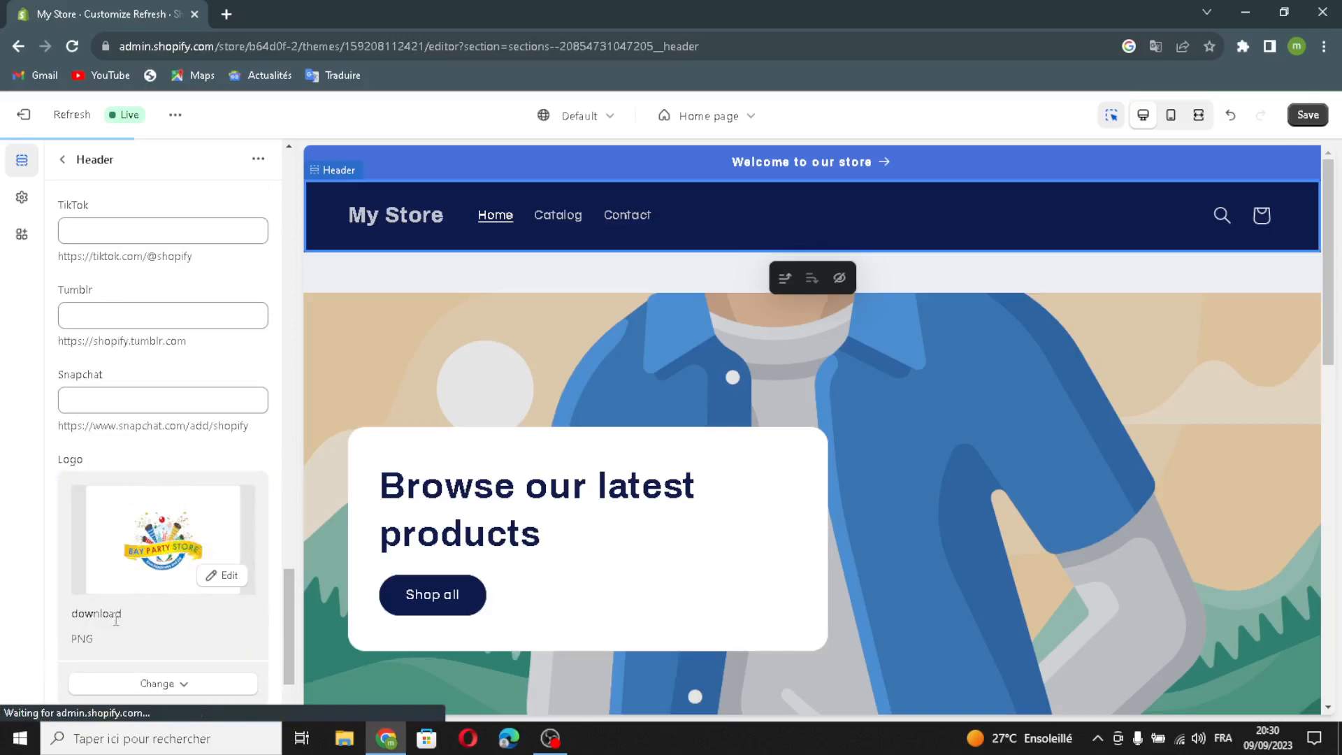
{"action": "scroll", "coordinate": [140, 637], "scroll_direction": "down", "scroll_amount": 3}
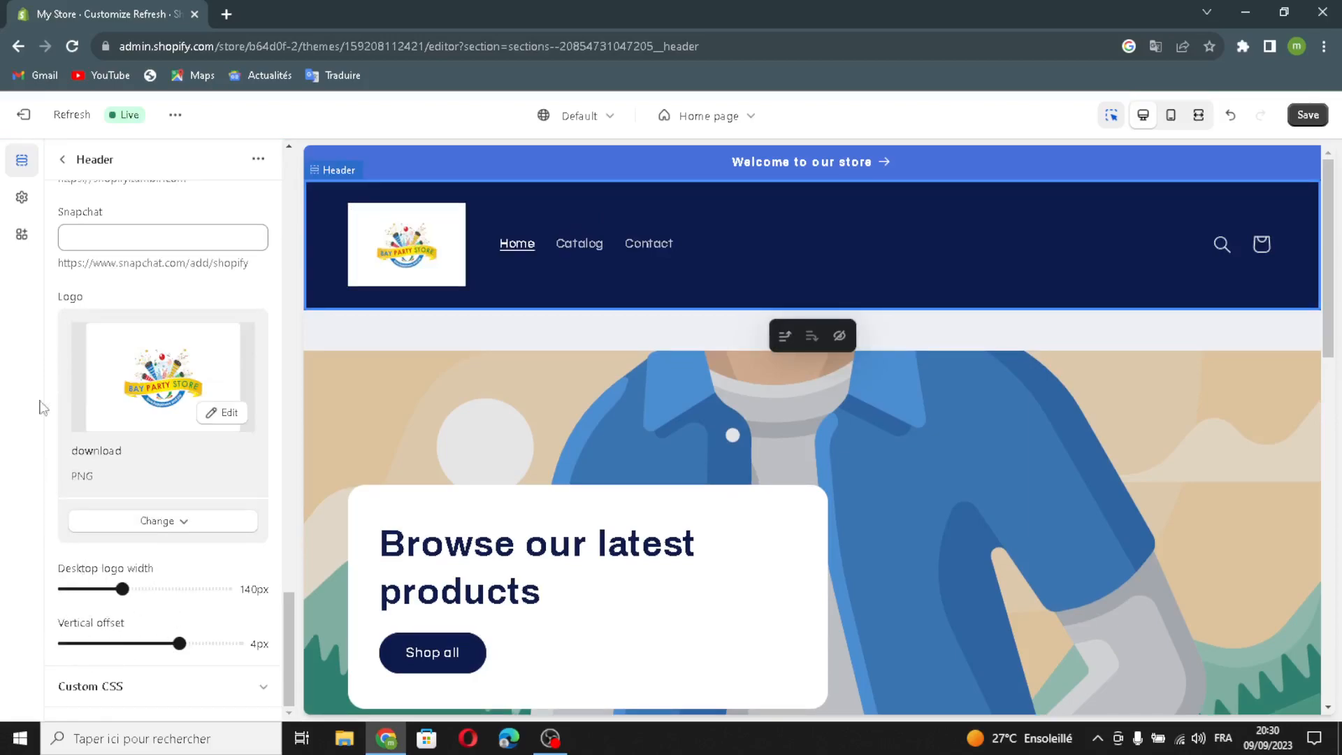
- Set the Slideshow section's layout to Grid and slide height to Medium, and turn on auto-rotating slides
{"action": "left_click", "coordinate": [62, 163]}
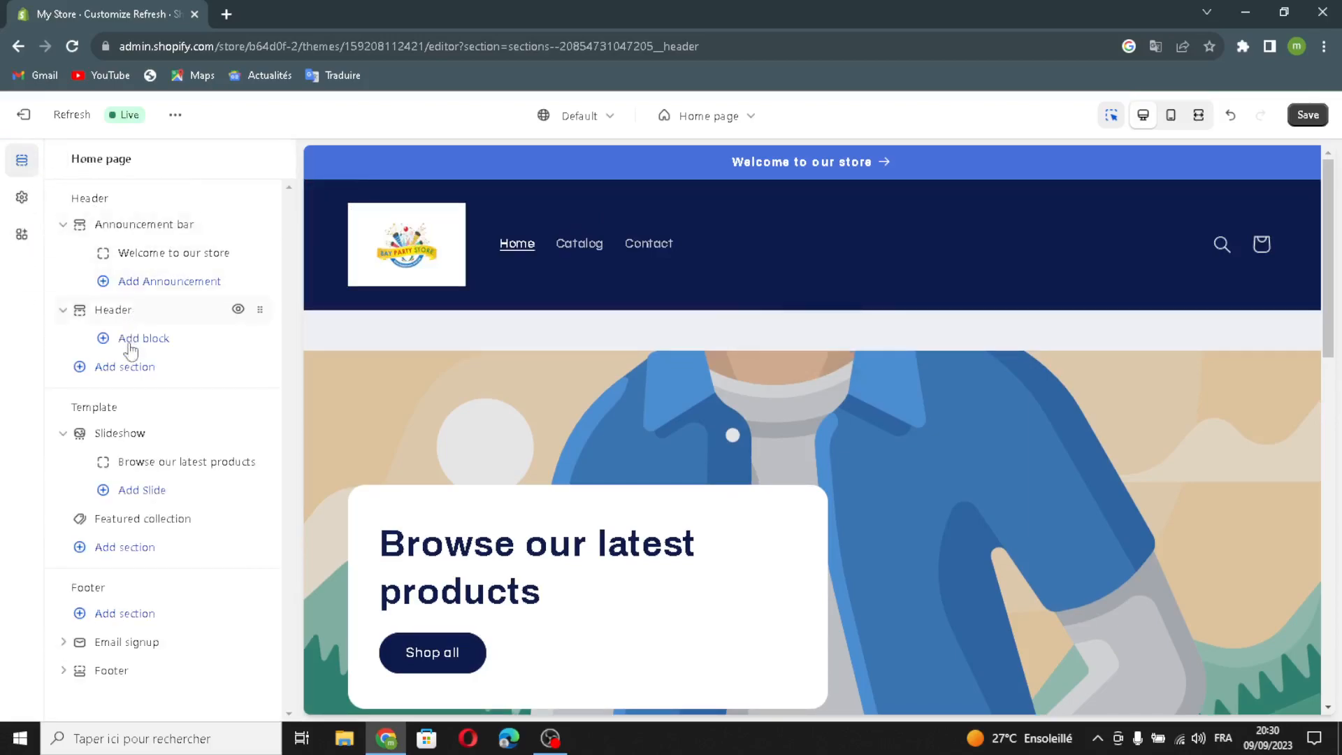
{"action": "left_click", "coordinate": [125, 435]}
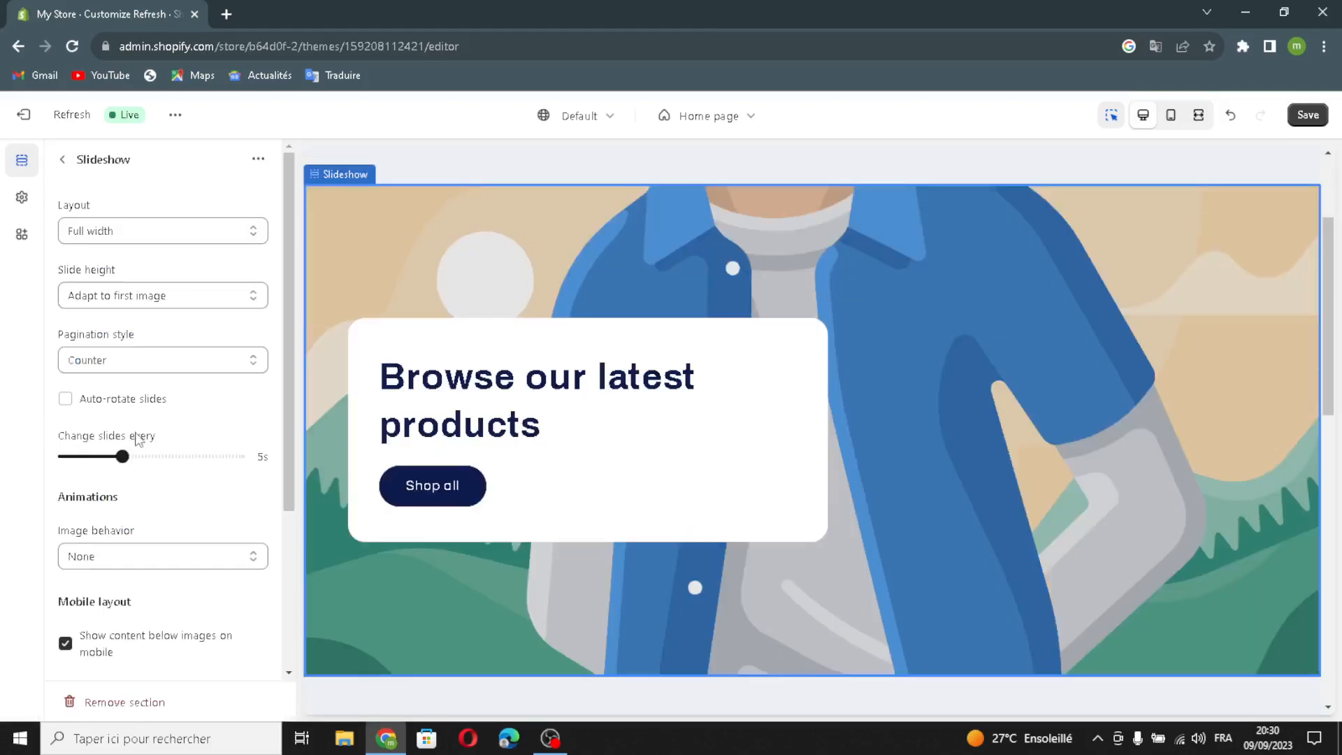
{"action": "left_click", "coordinate": [97, 234]}
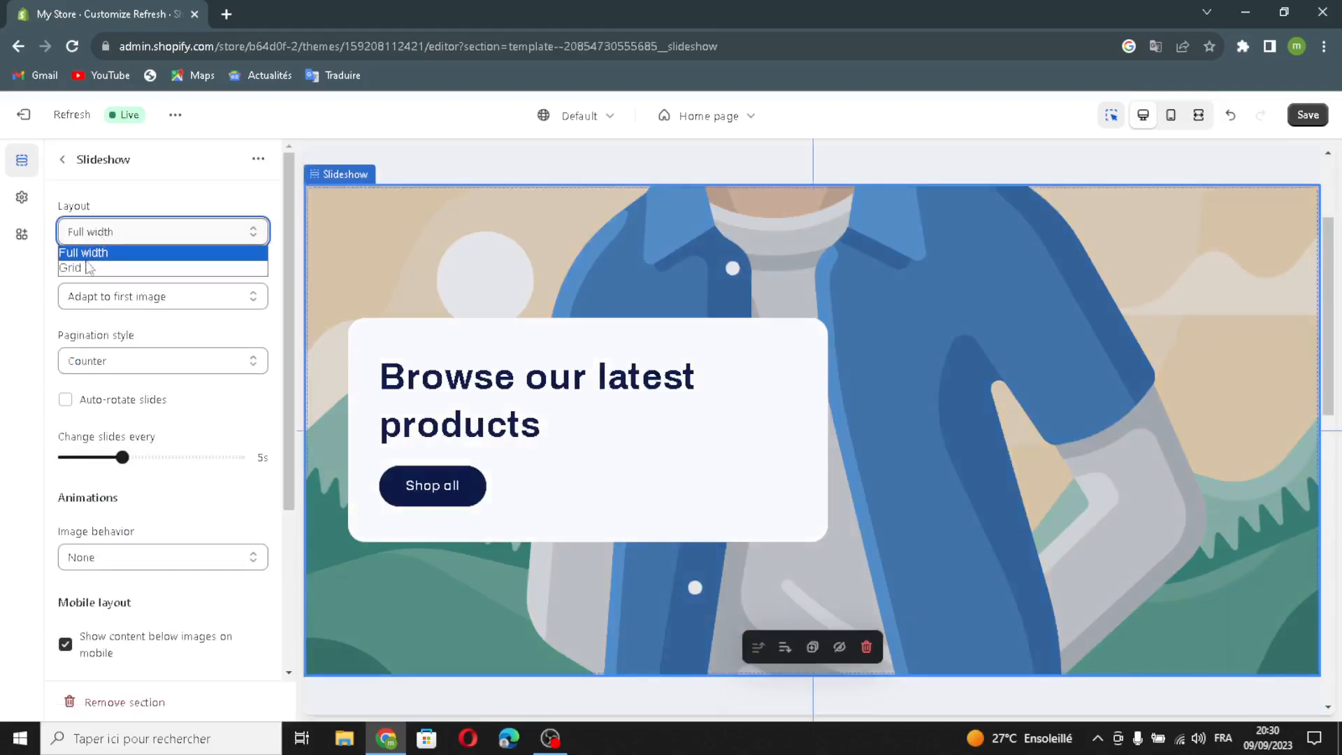
{"action": "left_click", "coordinate": [90, 266]}
{"action": "left_click", "coordinate": [94, 297]}
{"action": "left_click", "coordinate": [93, 349]}
{"action": "left_click", "coordinate": [123, 411]}
- Set the slideshow's image behavior to Ambient movement
{"action": "scroll", "coordinate": [62, 499], "scroll_direction": "down", "scroll_amount": 1}
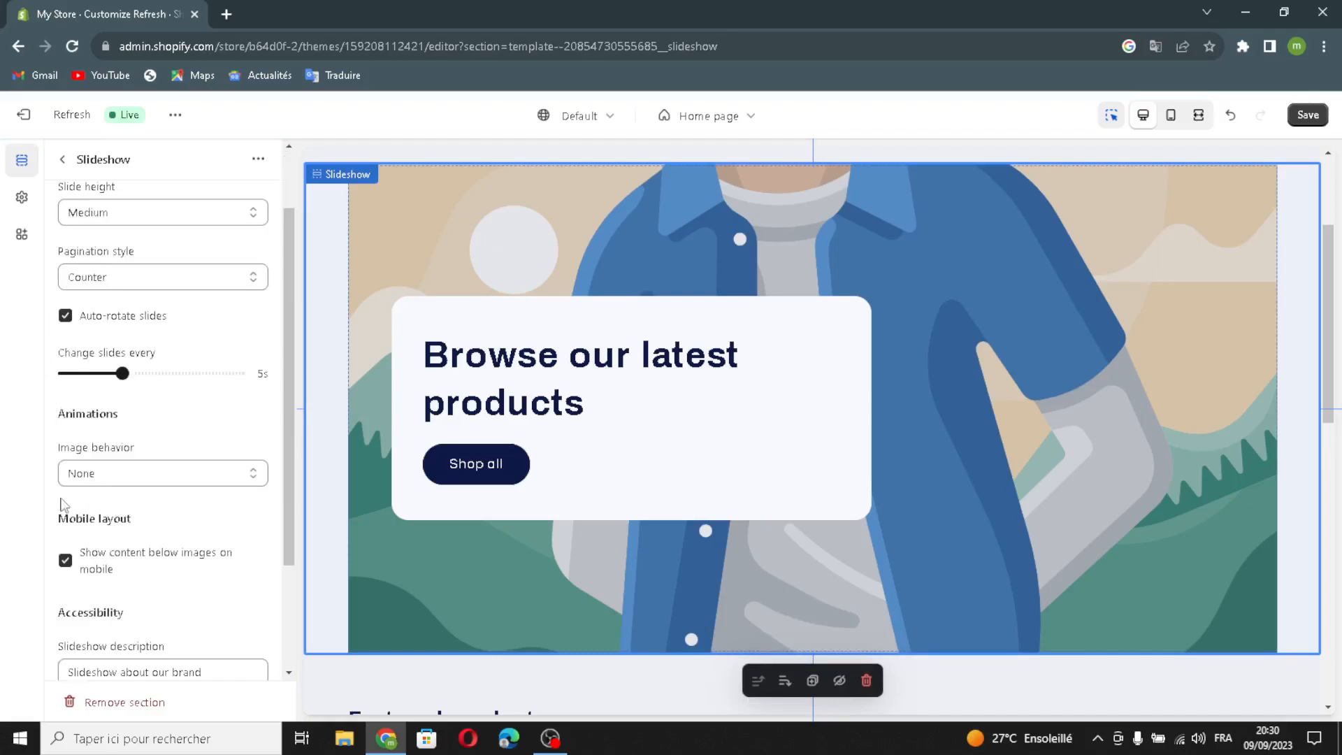
{"action": "left_click", "coordinate": [103, 481]}
{"action": "left_click", "coordinate": [105, 506]}
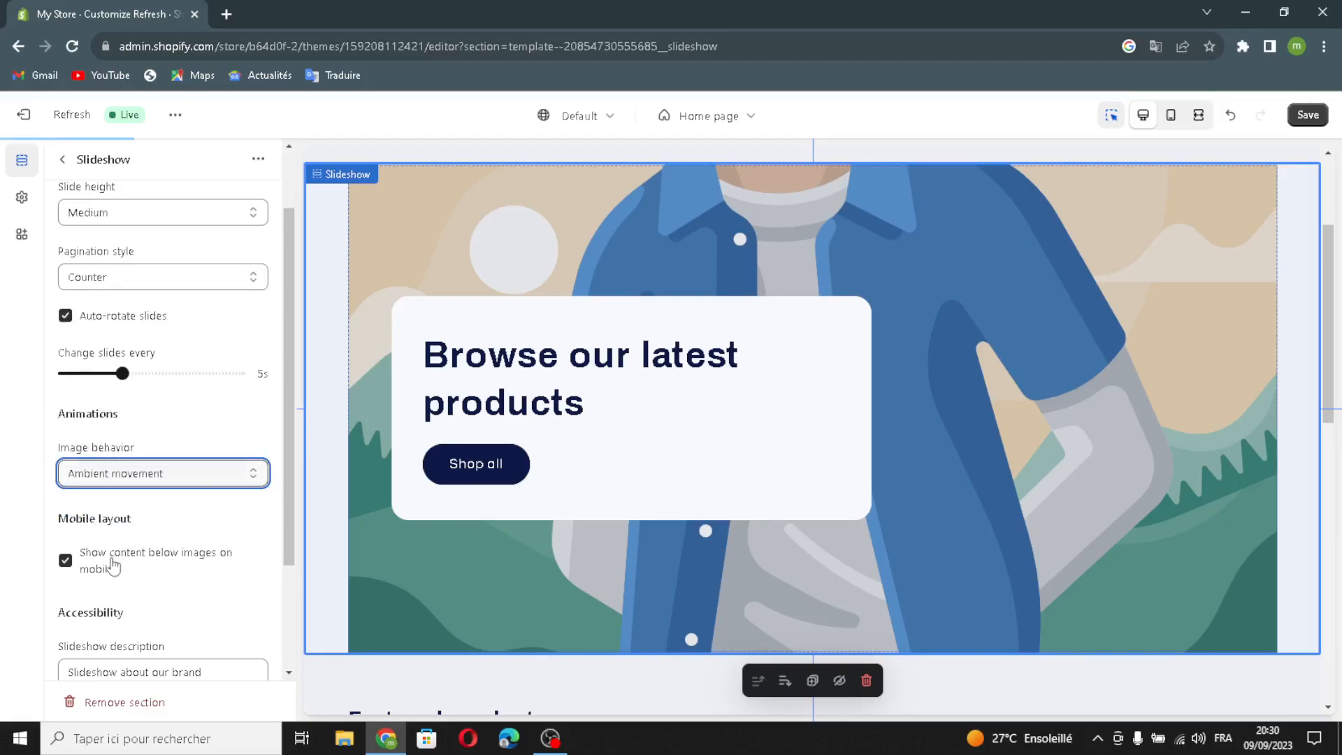
{"action": "scroll", "coordinate": [114, 566], "scroll_direction": "down", "scroll_amount": 2}
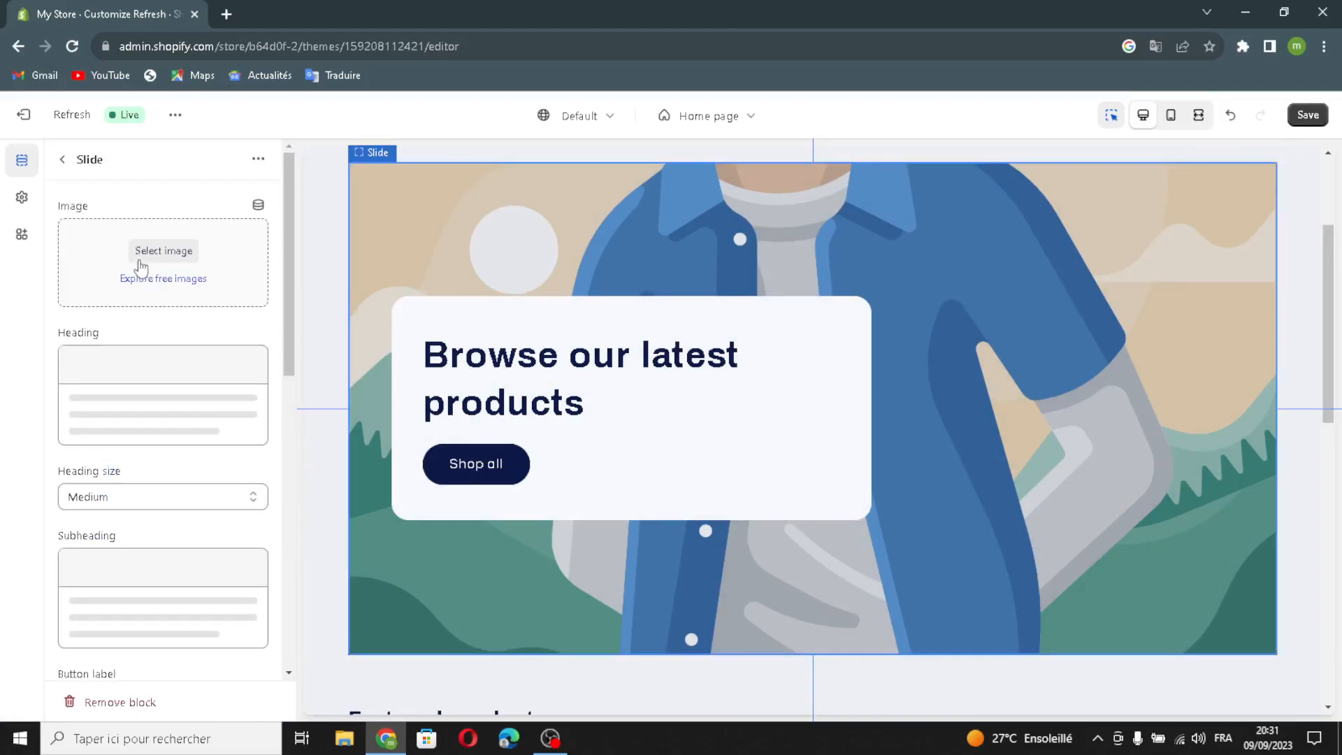
- Start choosing an image for the "Browse our latest products" slide and search Google Images in a new browser tab for "party supplies"
{"action": "left_click", "coordinate": [163, 248]}
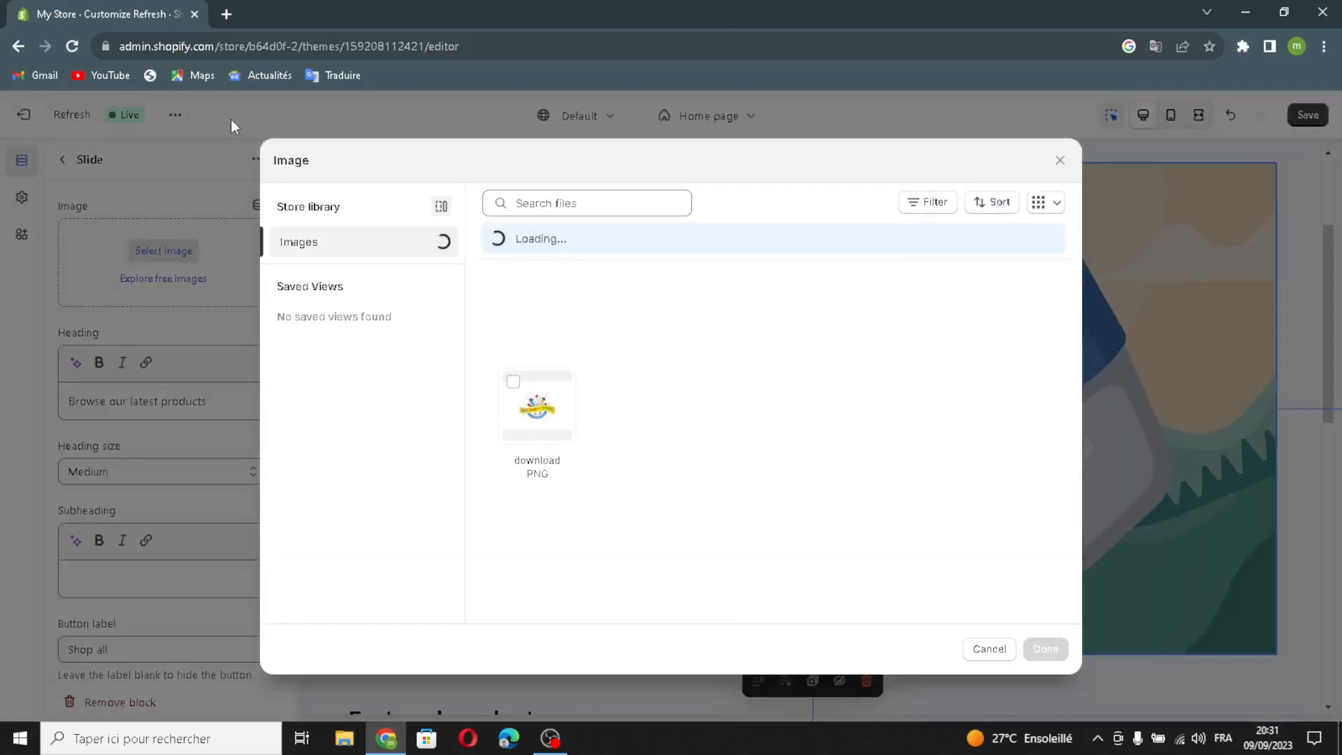
{"action": "left_click", "coordinate": [225, 15]}
{"action": "type", "text": "pa"}
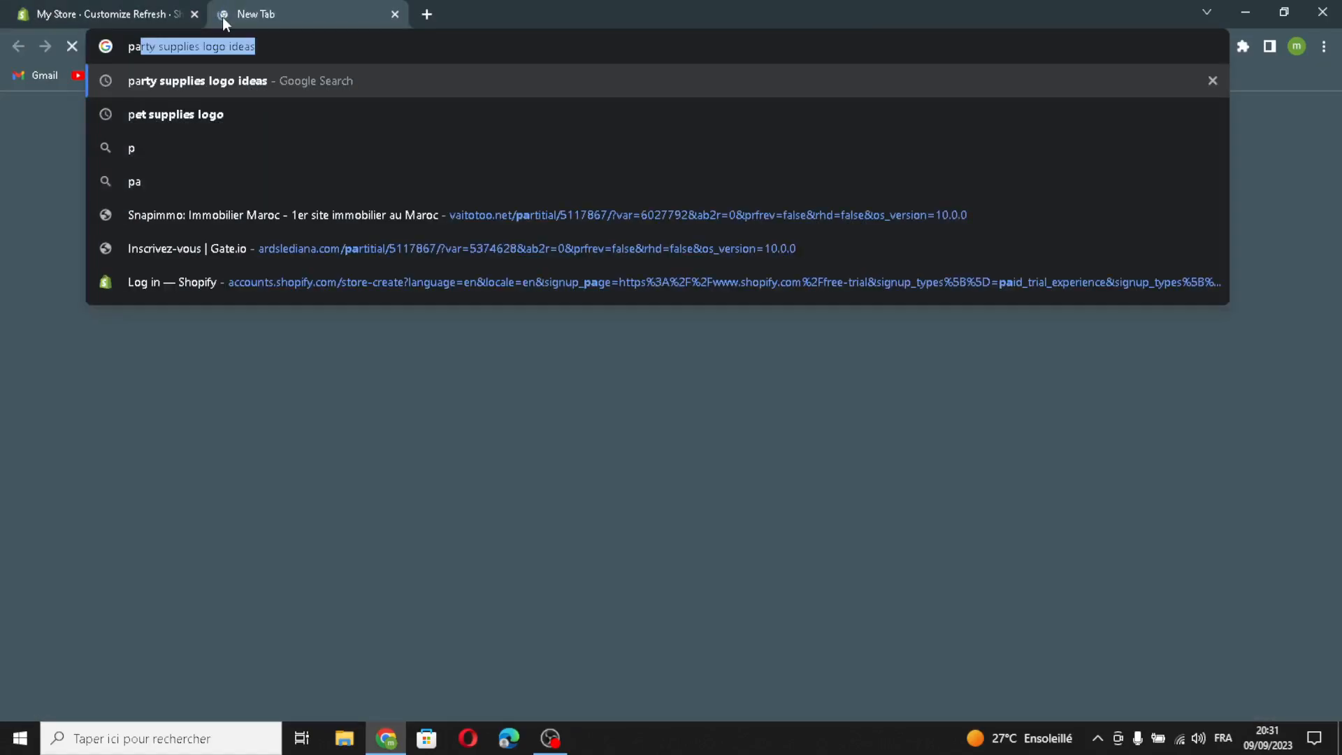
{"action": "type", "text": "rty su"}
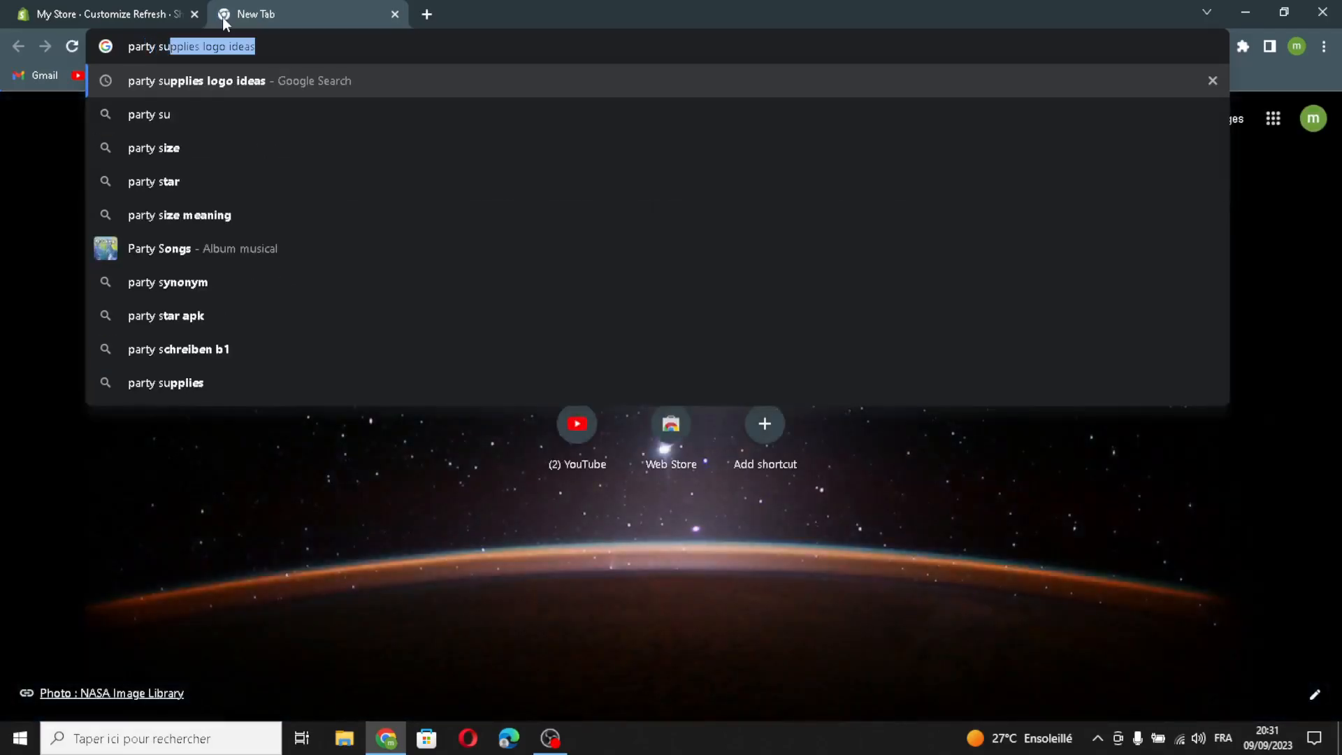
{"action": "type", "text": "pplie"}
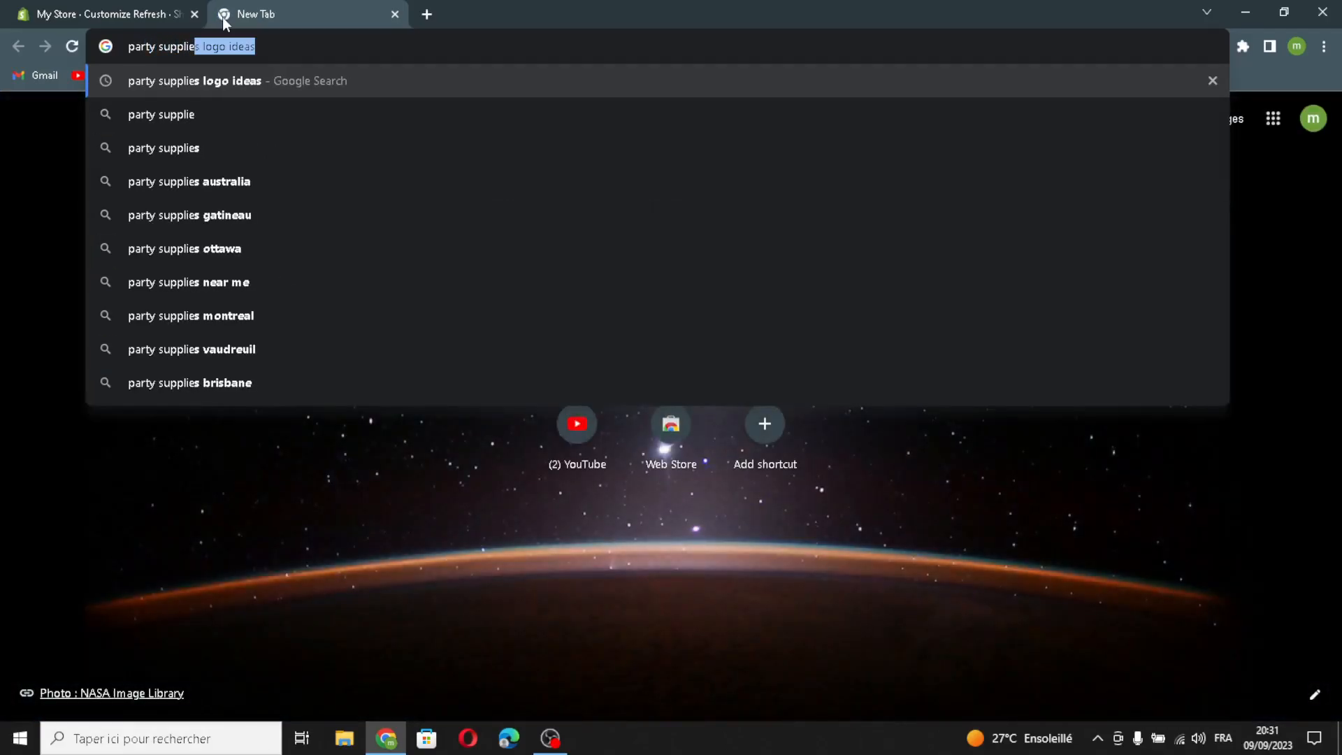
{"action": "type", "text": "s"}
{"action": "left_click", "coordinate": [262, 46]}
{"action": "key", "text": "Delete"}
{"action": "key", "text": "Return"}
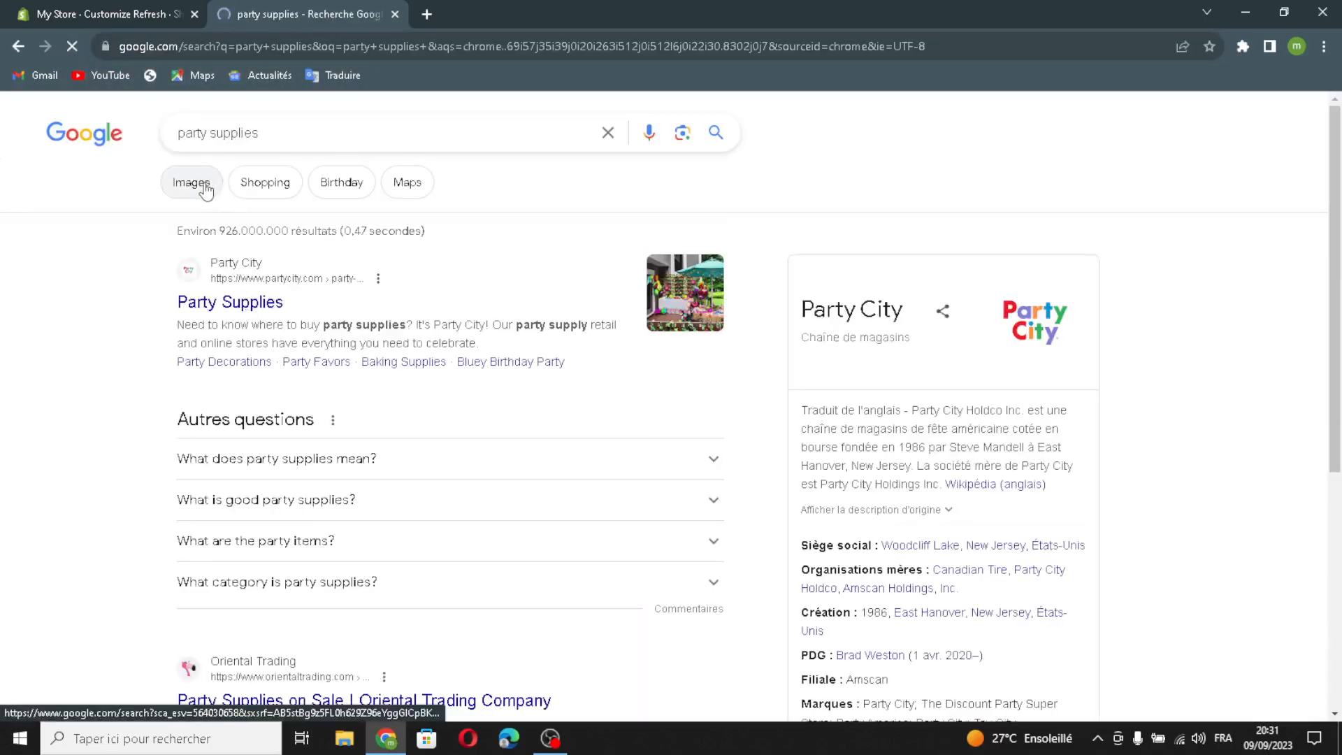
{"action": "left_click", "coordinate": [207, 190]}
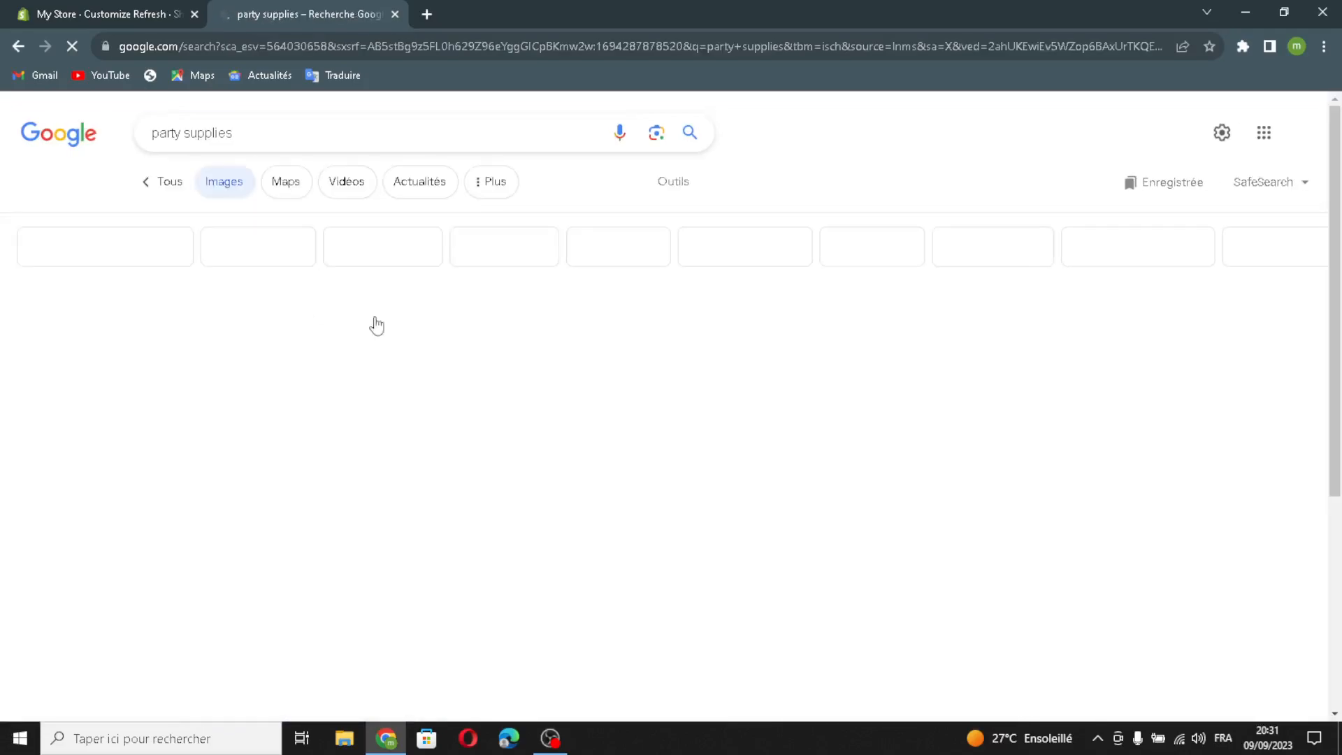
- Upload a photo of rose-gold party balloons from the image results and use it as the "Browse our latest products" slide's image
{"action": "scroll", "coordinate": [686, 447], "scroll_direction": "down", "scroll_amount": 10}
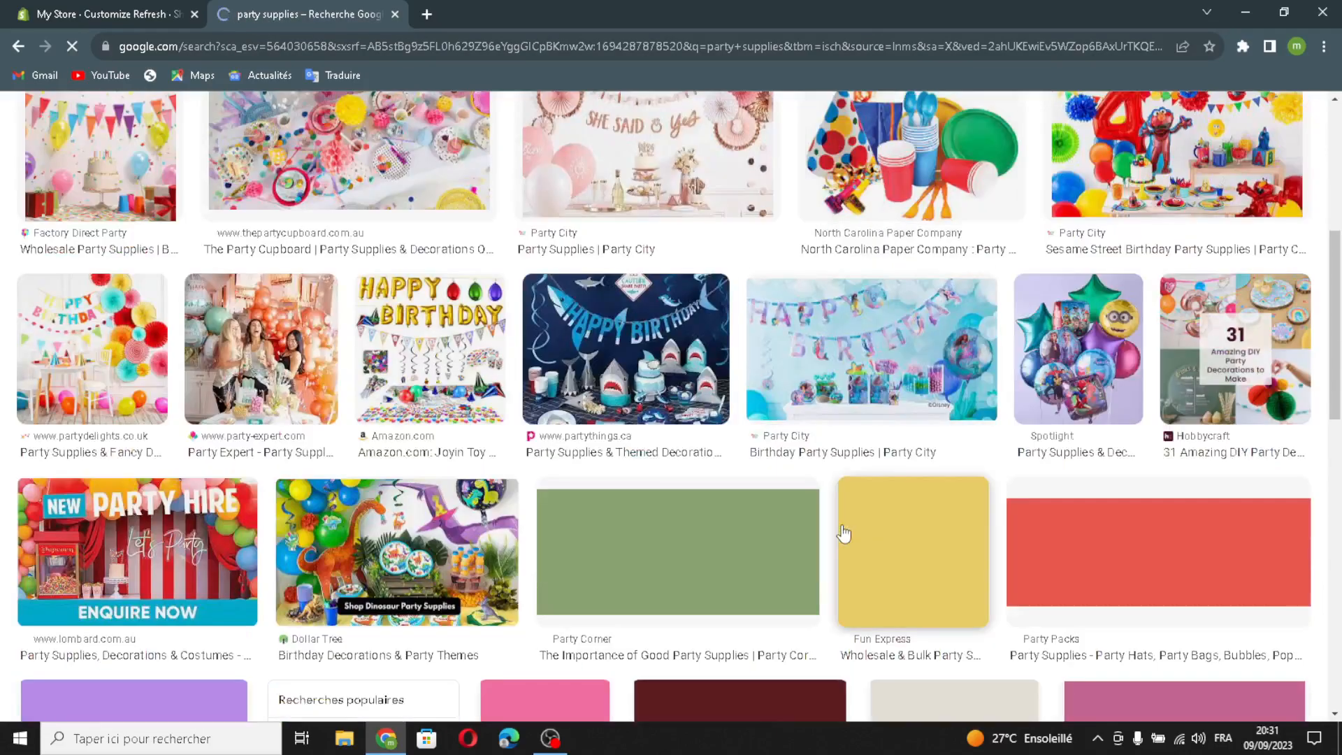
{"action": "scroll", "coordinate": [713, 495], "scroll_direction": "down", "scroll_amount": 6}
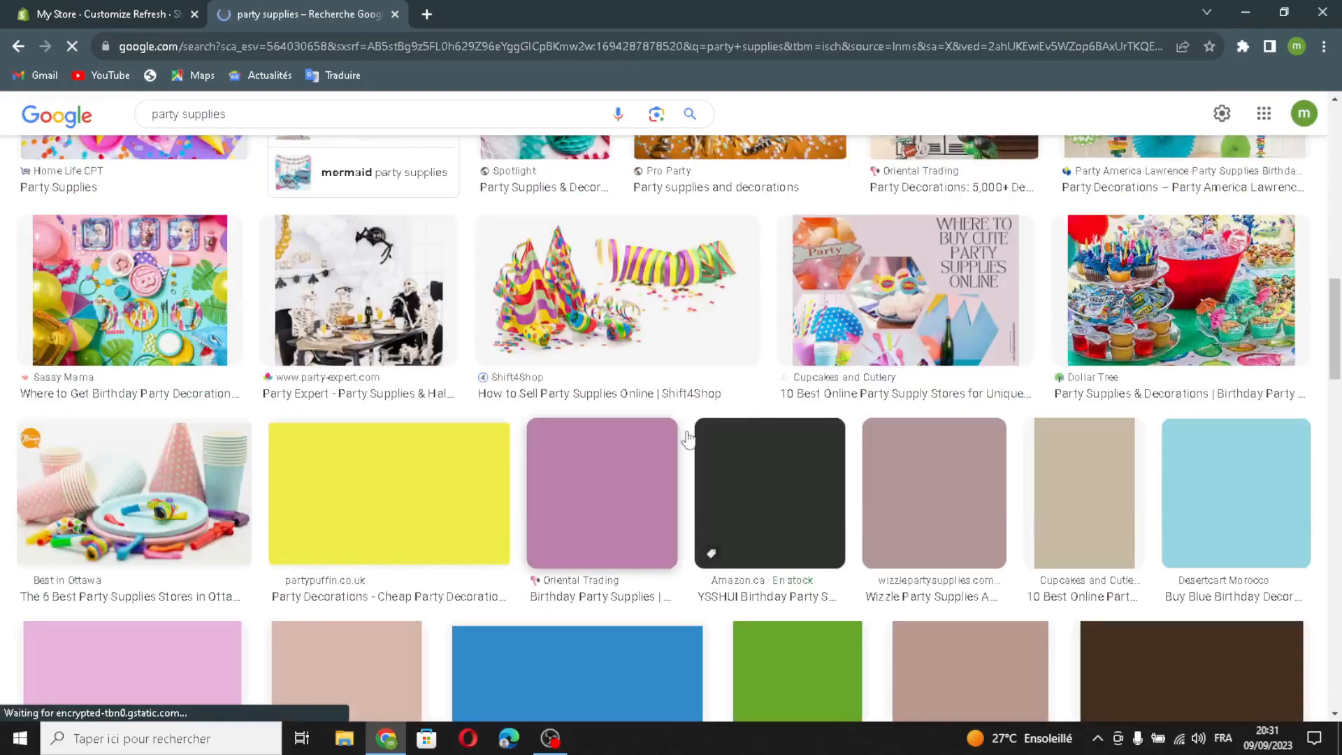
{"action": "scroll", "coordinate": [866, 556], "scroll_direction": "down", "scroll_amount": 8}
{"action": "left_click_drag", "start_coordinate": [580, 519], "coordinate": [489, 301]}
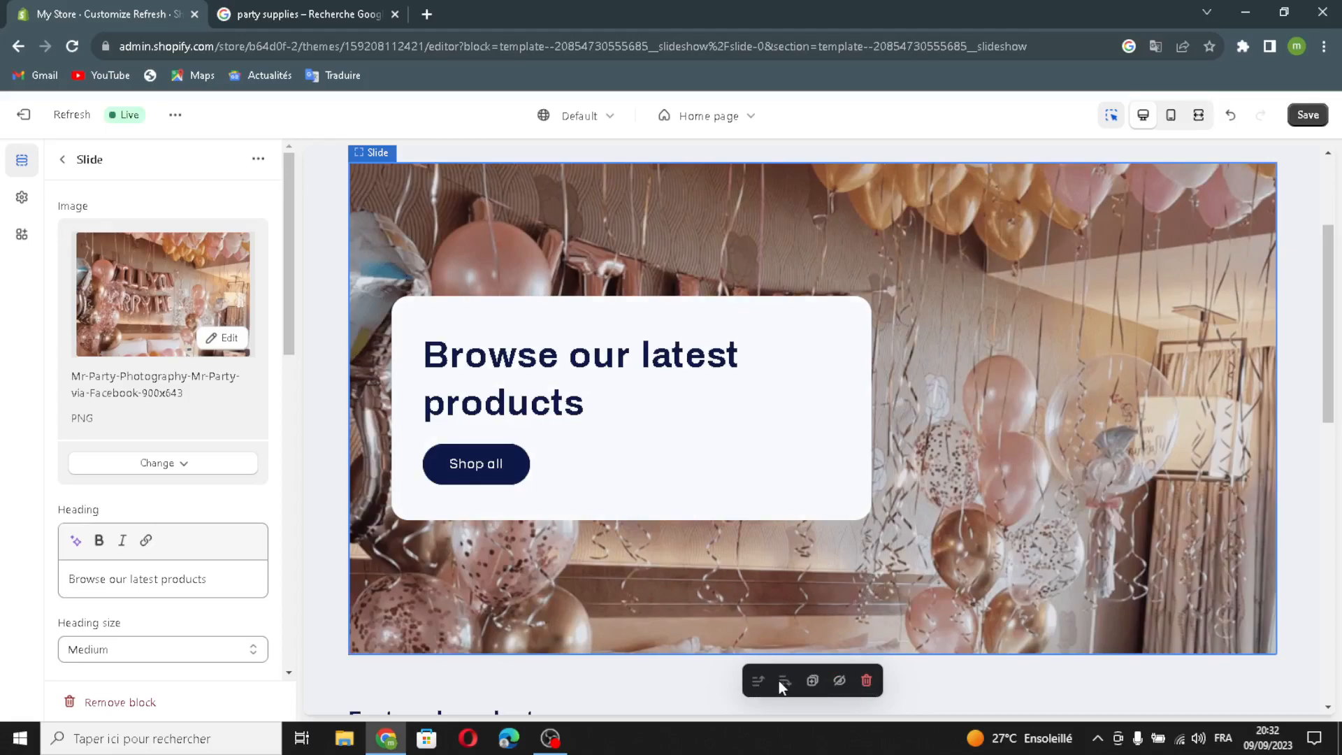
- Generate a slide heading about "party supplies", use "Celebrate in Style with Premium Party Supplies." and keep the heading size at Medium
{"action": "scroll", "coordinate": [142, 543], "scroll_direction": "down", "scroll_amount": 2}
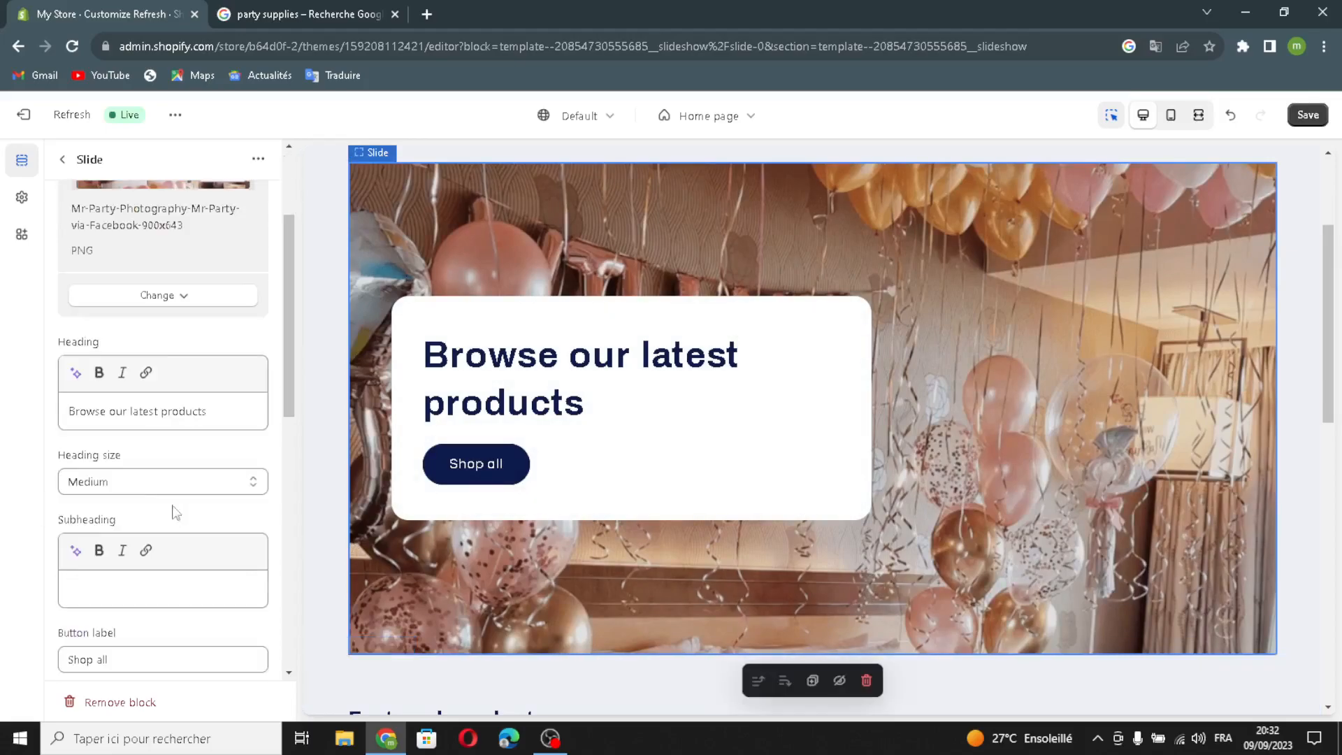
{"action": "left_click", "coordinate": [75, 374]}
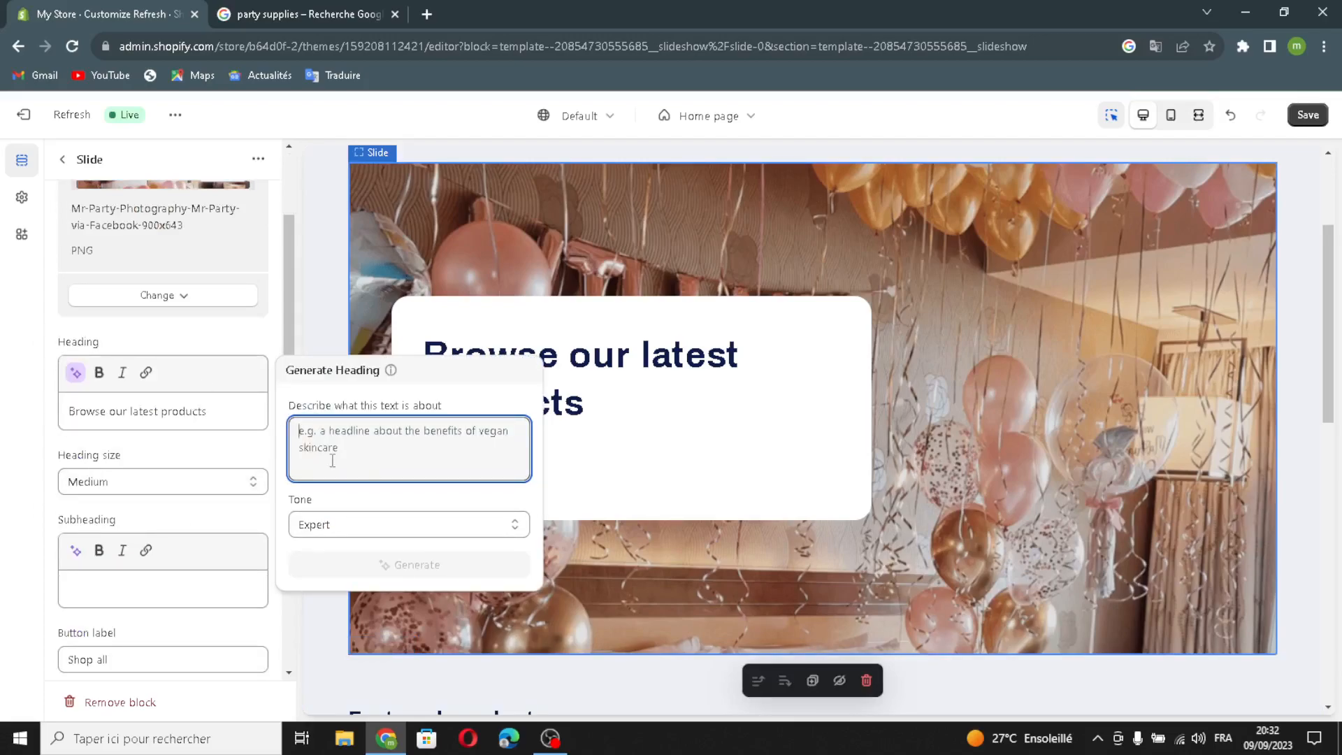
{"action": "type", "text": "par"}
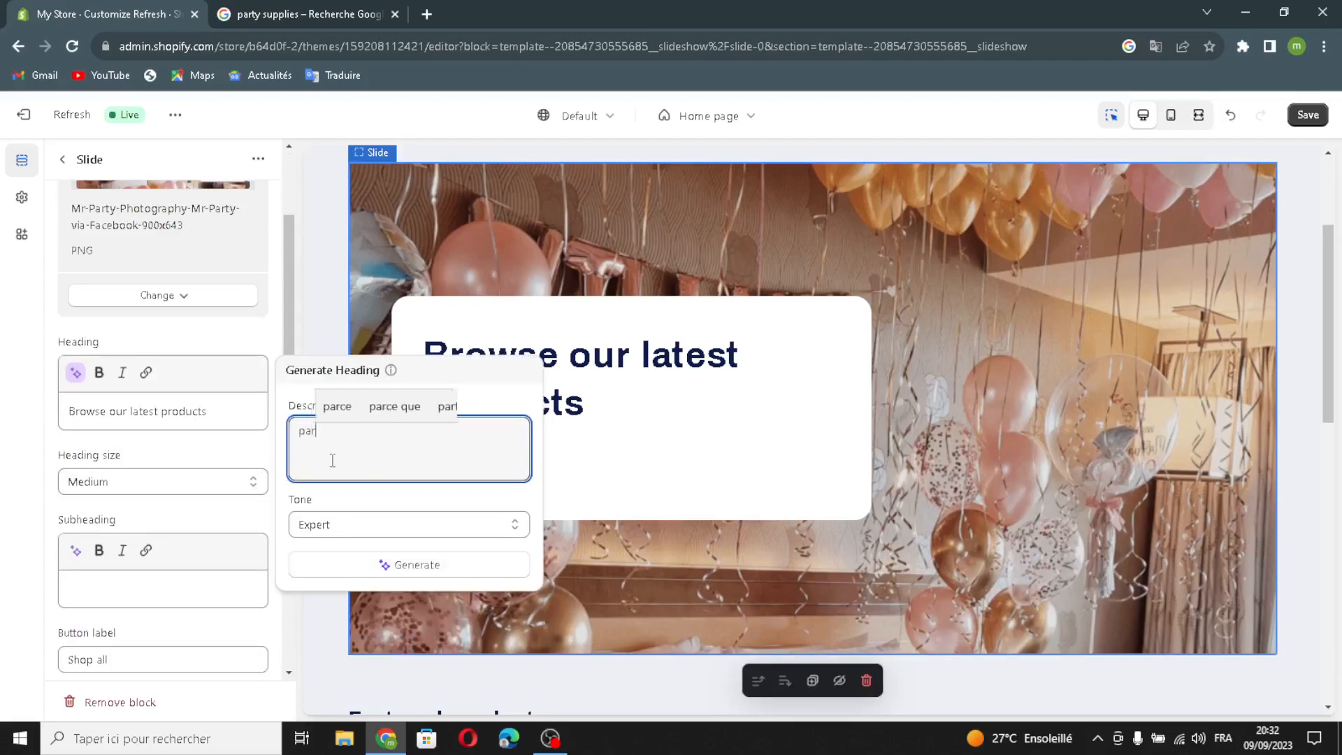
{"action": "type", "text": "ty supplies"}
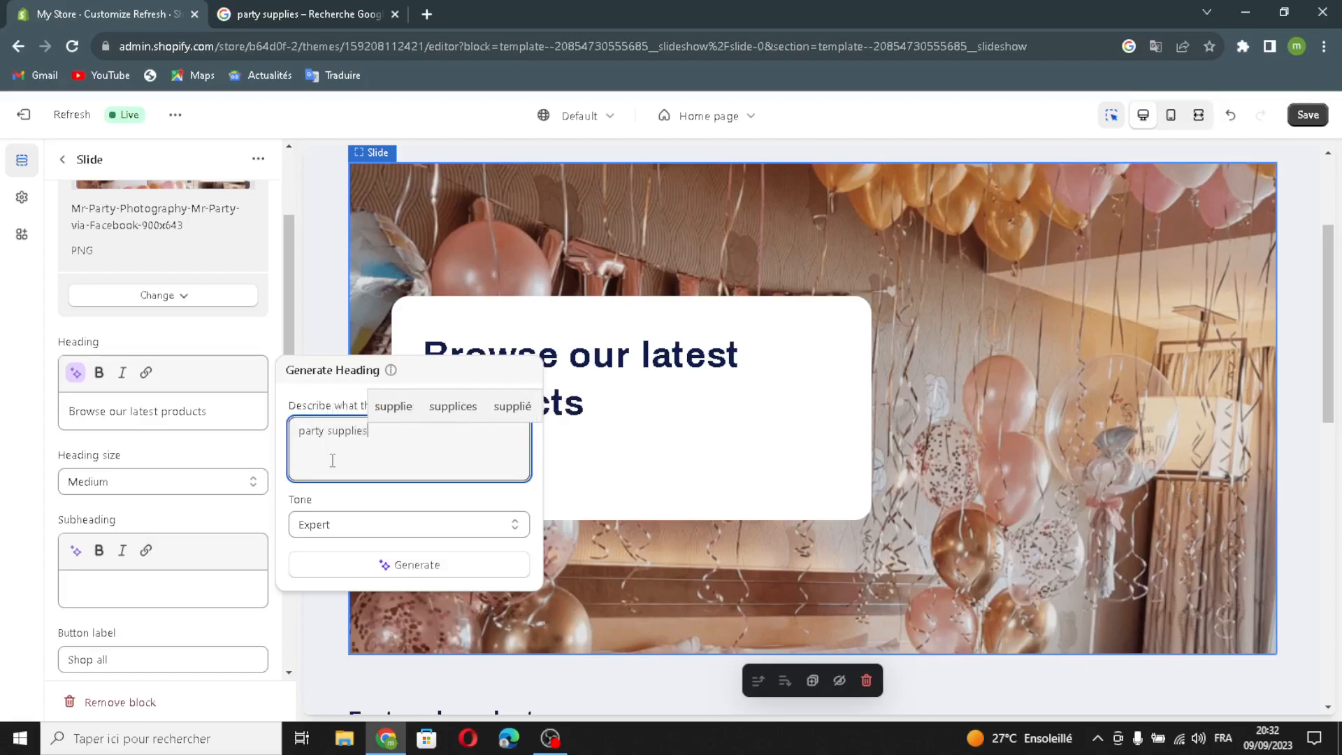
{"action": "left_click", "coordinate": [364, 564]}
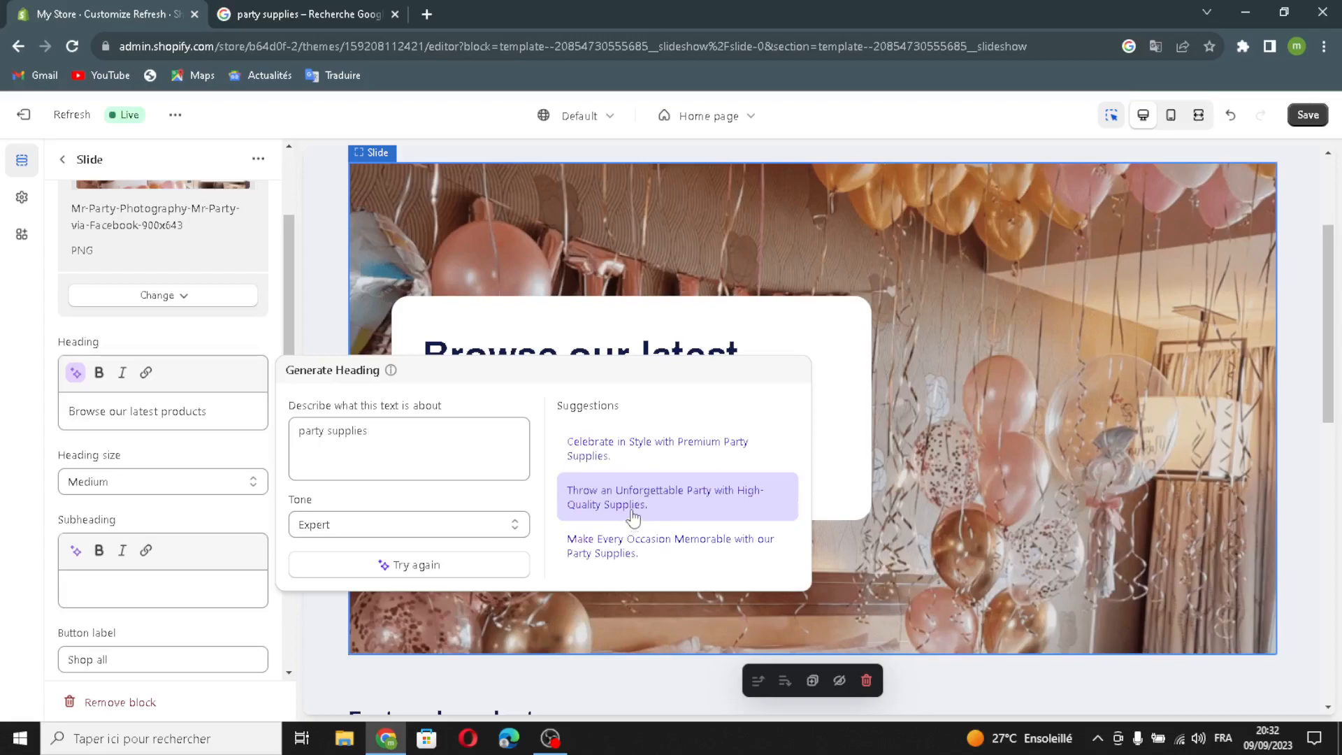
{"action": "left_click", "coordinate": [638, 454]}
{"action": "left_click", "coordinate": [122, 501]}
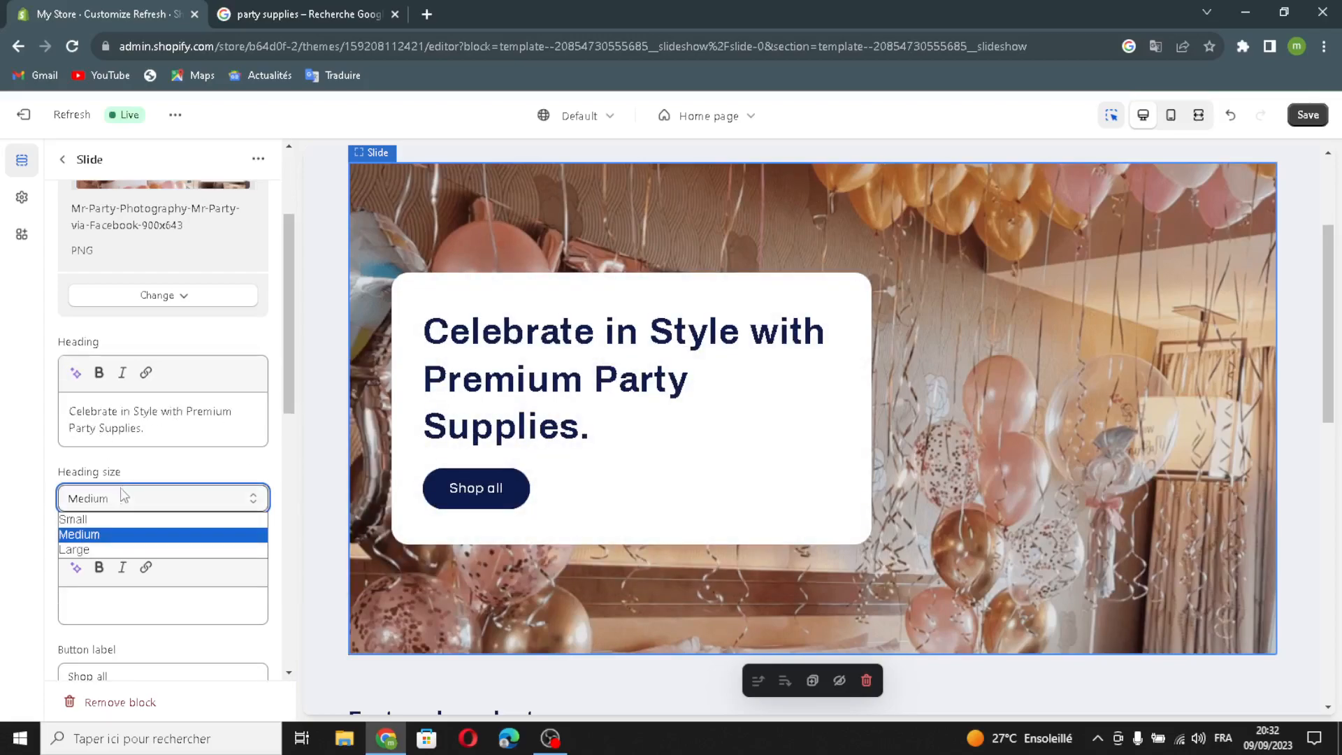
{"action": "left_click", "coordinate": [100, 531]}
- Generate a slide subheading about "party supplies" and use "Discover the Complete Range of Party Supplies for All Your Celebrations."
{"action": "left_click", "coordinate": [76, 567]}
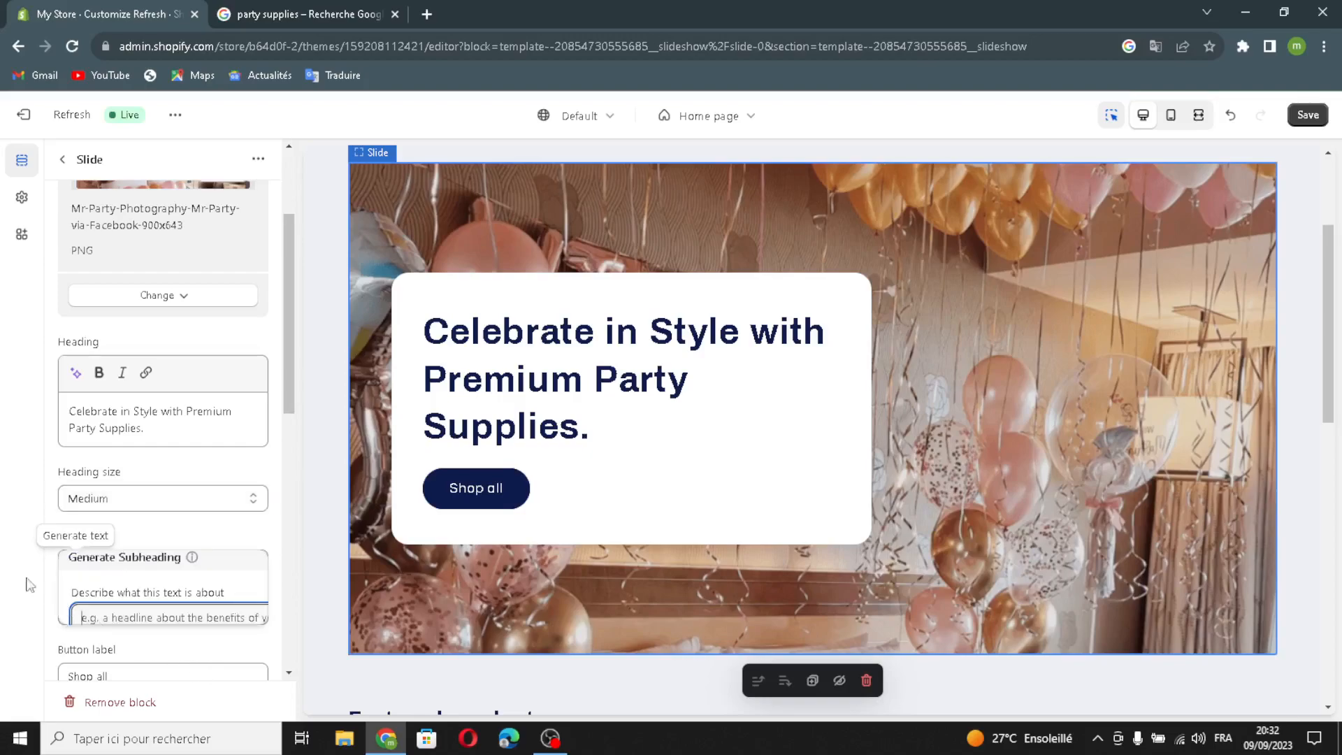
{"action": "type", "text": "p"}
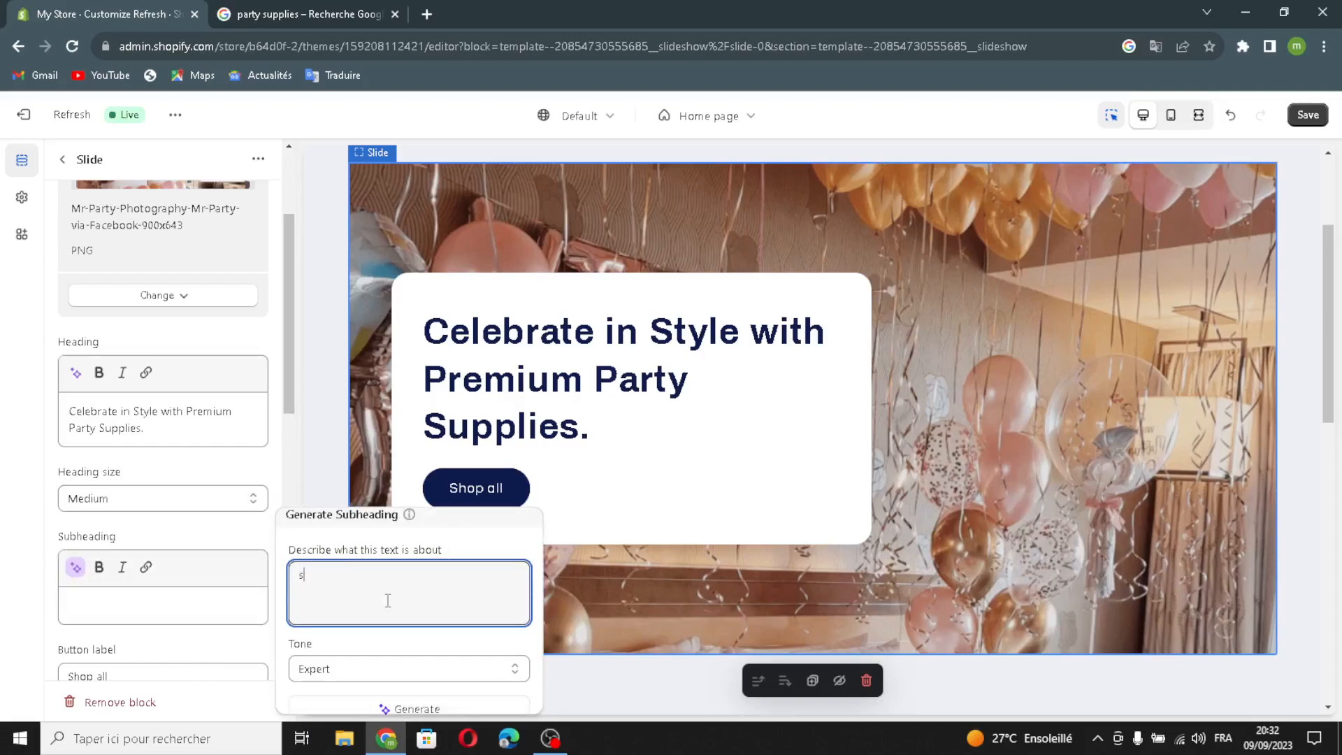
{"action": "key", "text": "BackSpace"}
{"action": "type", "text": "part"}
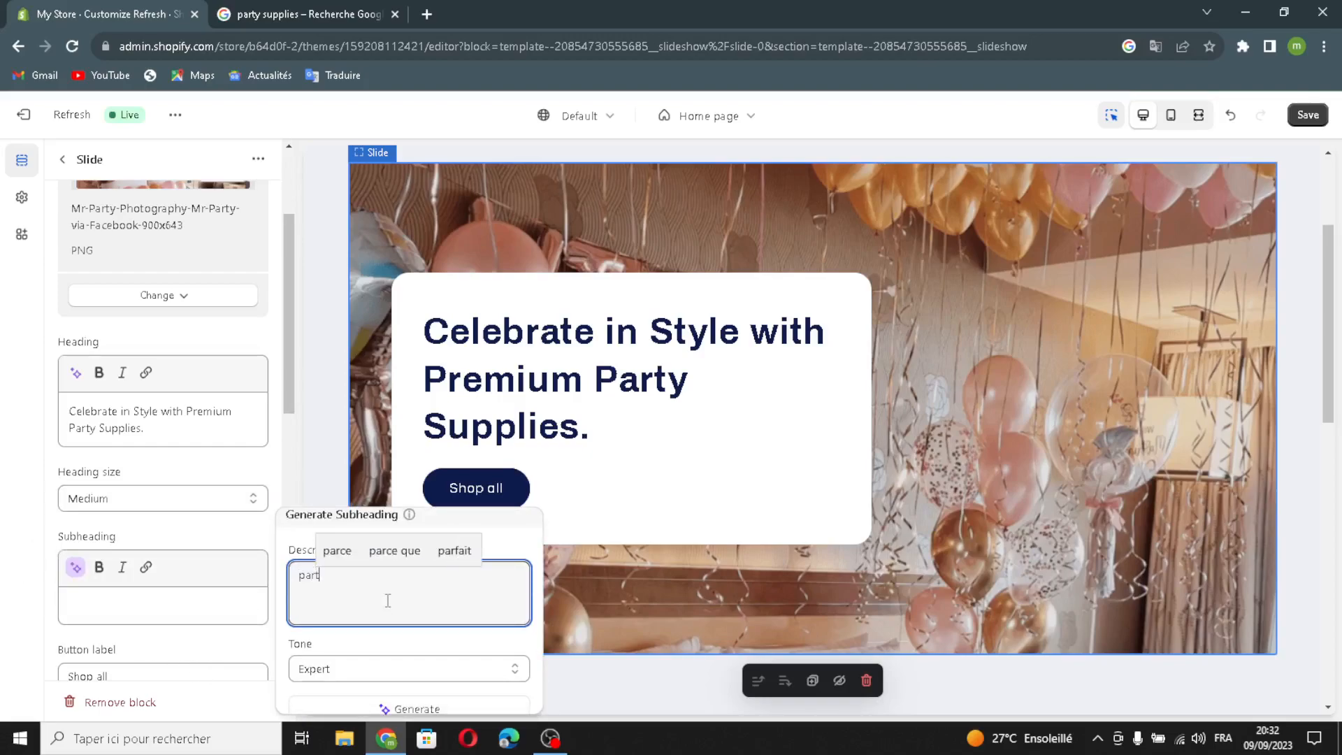
{"action": "type", "text": "y supplies"}
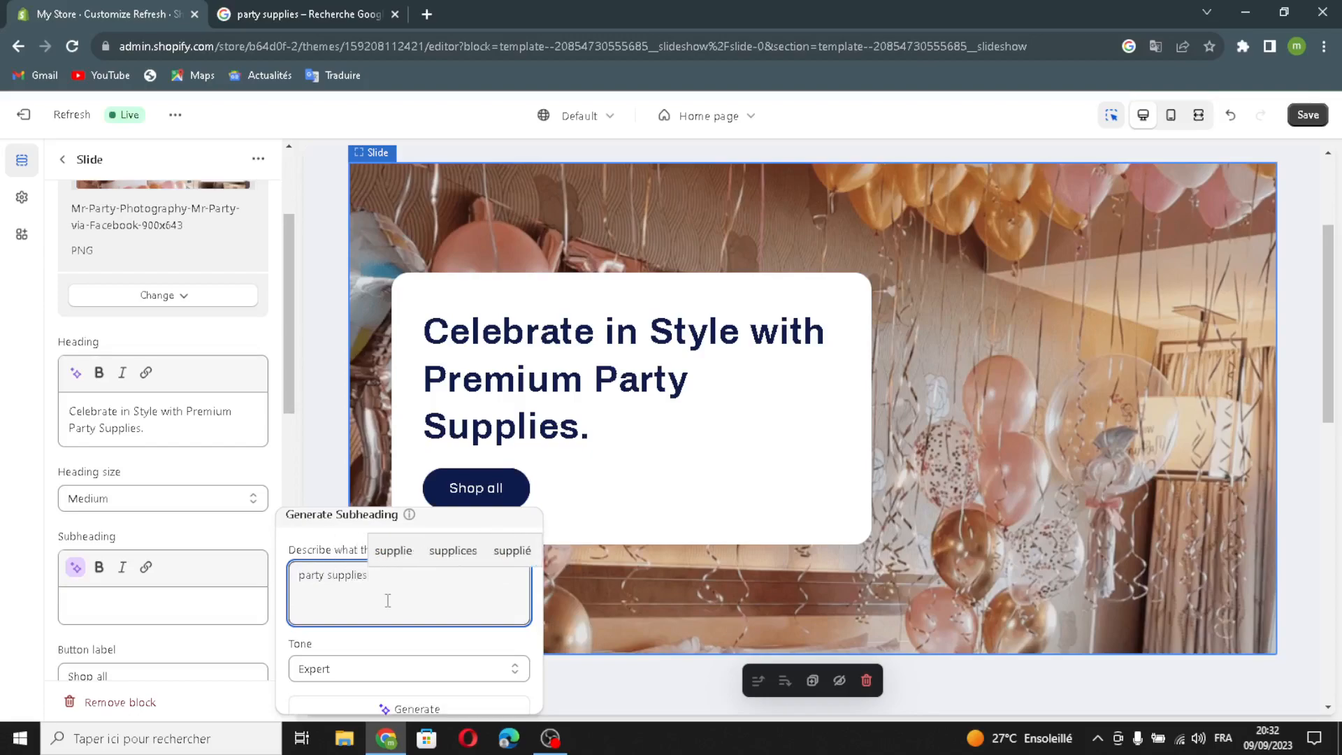
{"action": "left_click", "coordinate": [370, 709]}
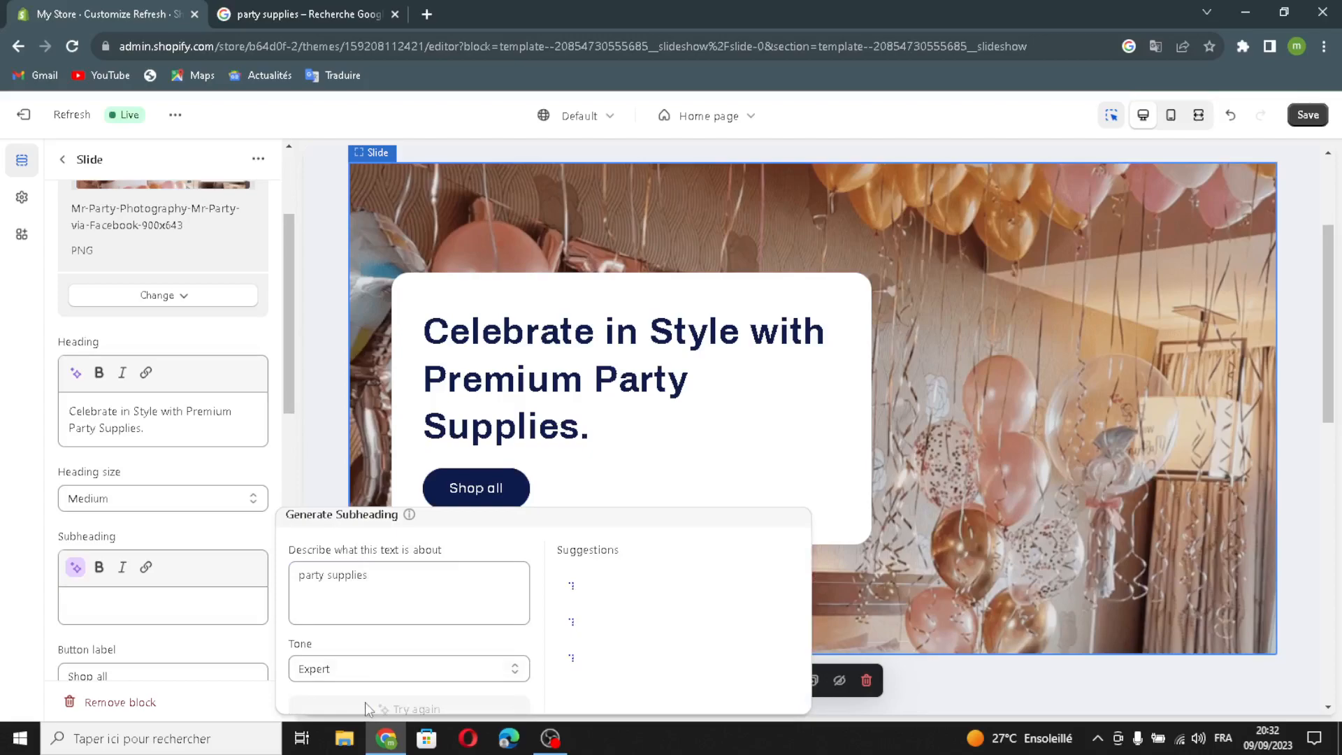
{"action": "left_click", "coordinate": [670, 600]}
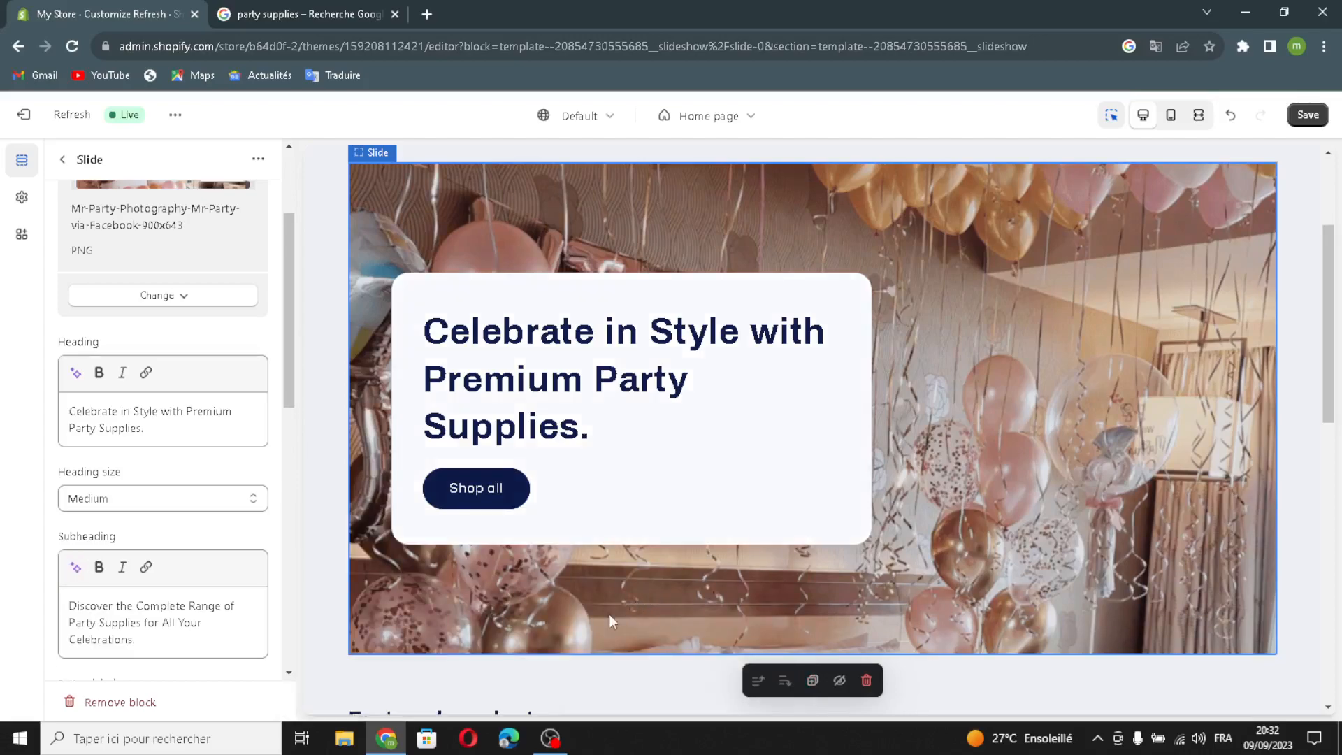
- Look through the link options for the slide's "Shop all" button and turn on its outline button style
{"action": "scroll", "coordinate": [178, 594], "scroll_direction": "down", "scroll_amount": 5}
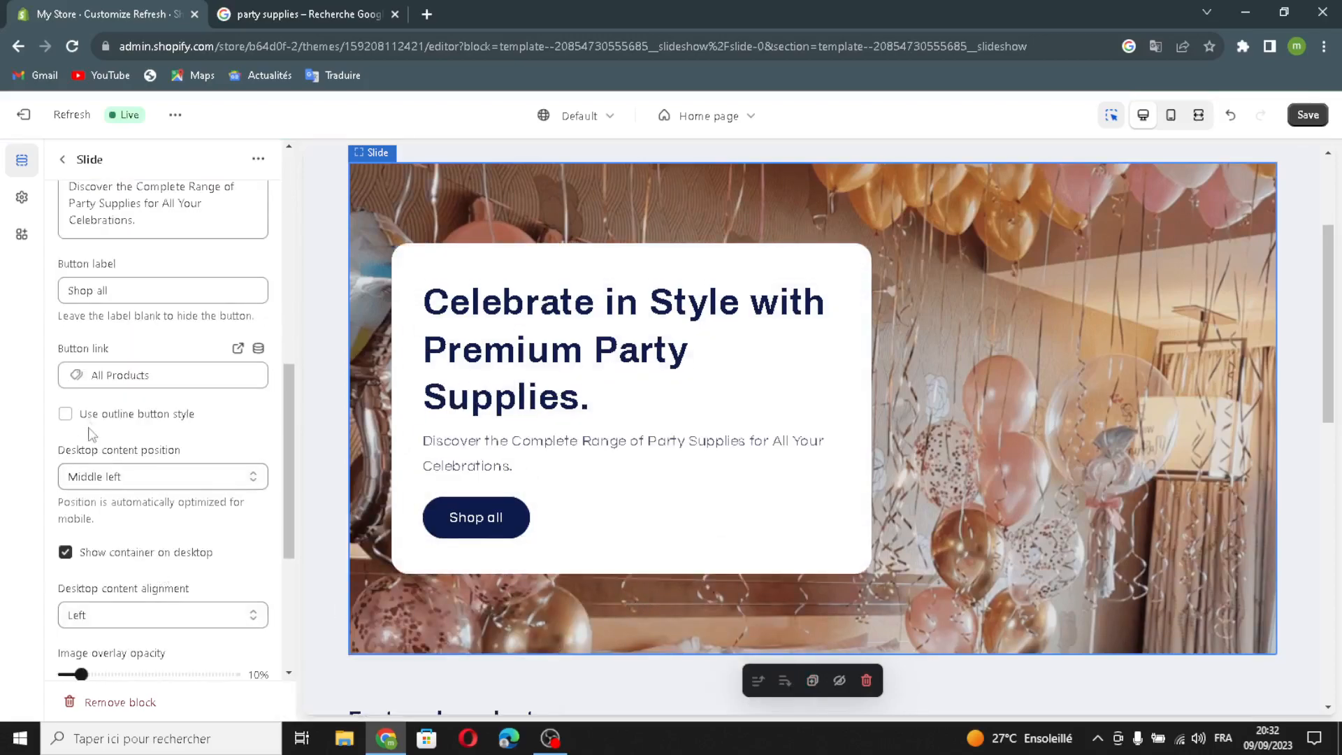
{"action": "left_click", "coordinate": [158, 282]}
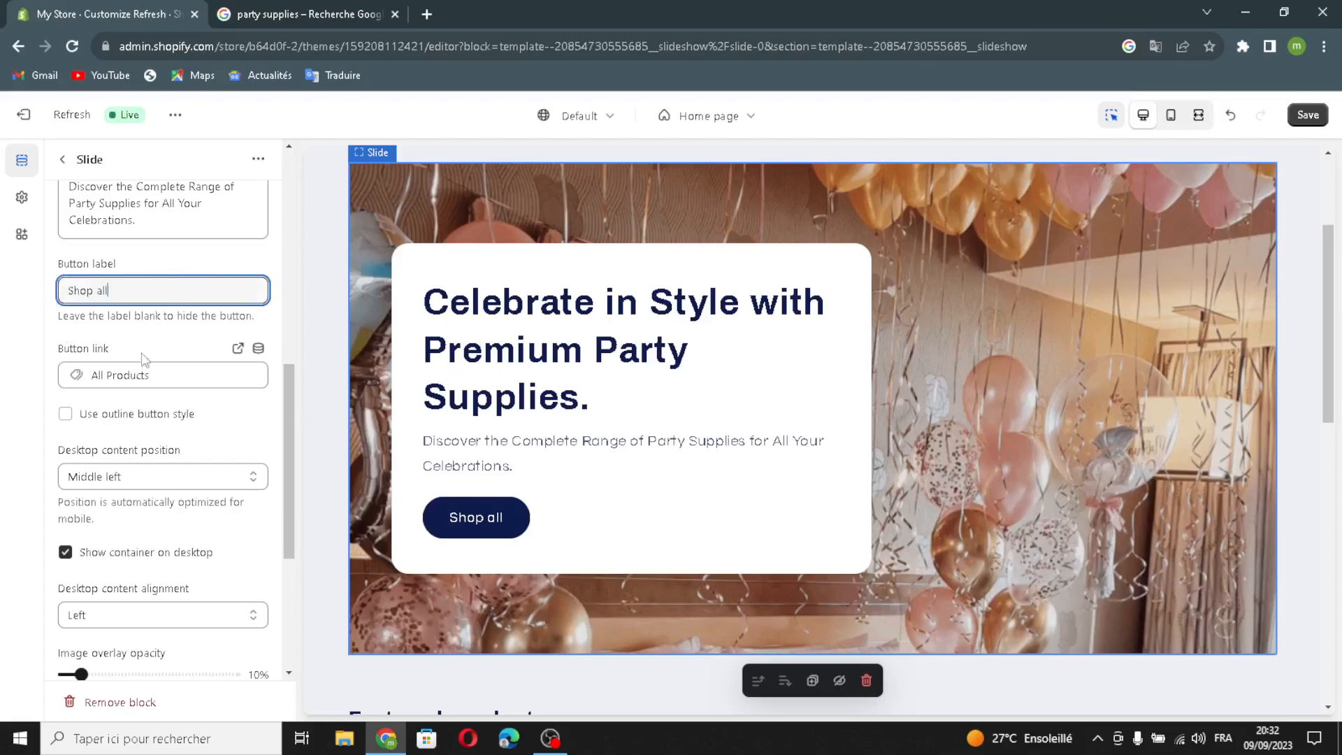
{"action": "left_click", "coordinate": [178, 376]}
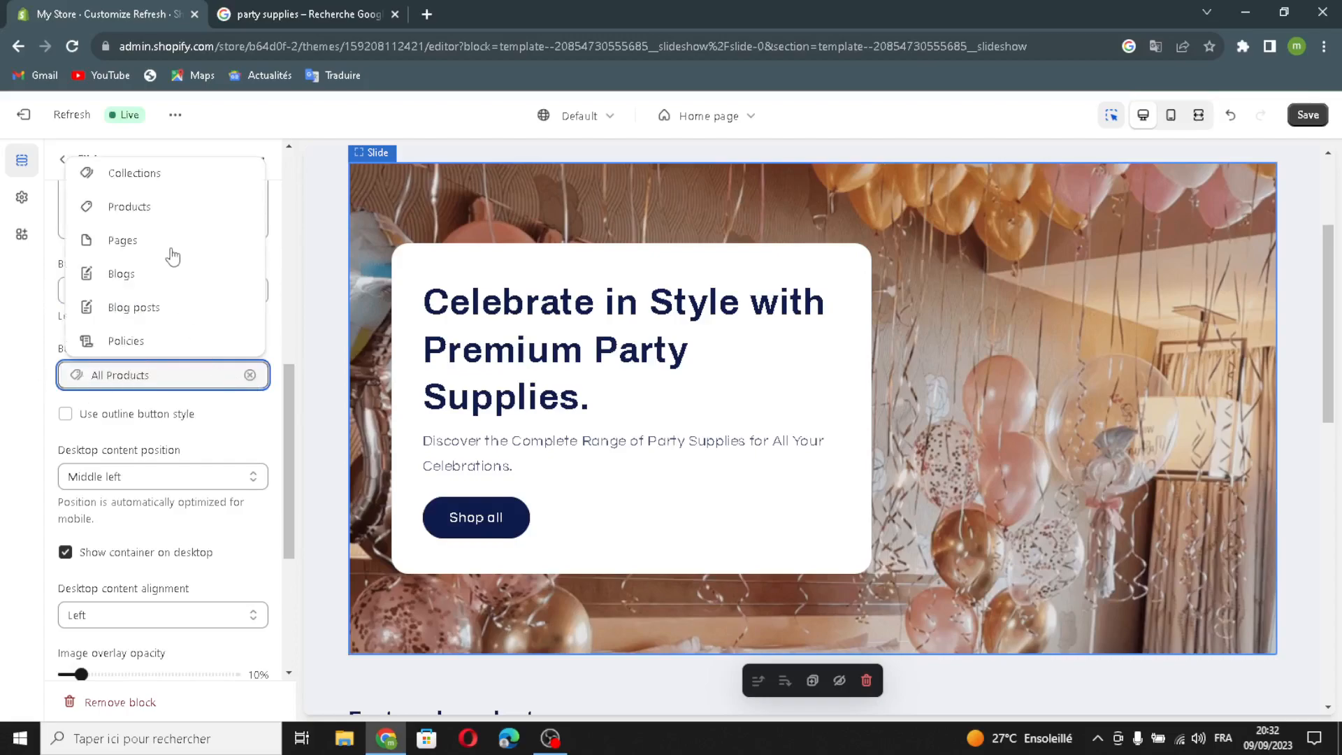
{"action": "left_click", "coordinate": [187, 175]}
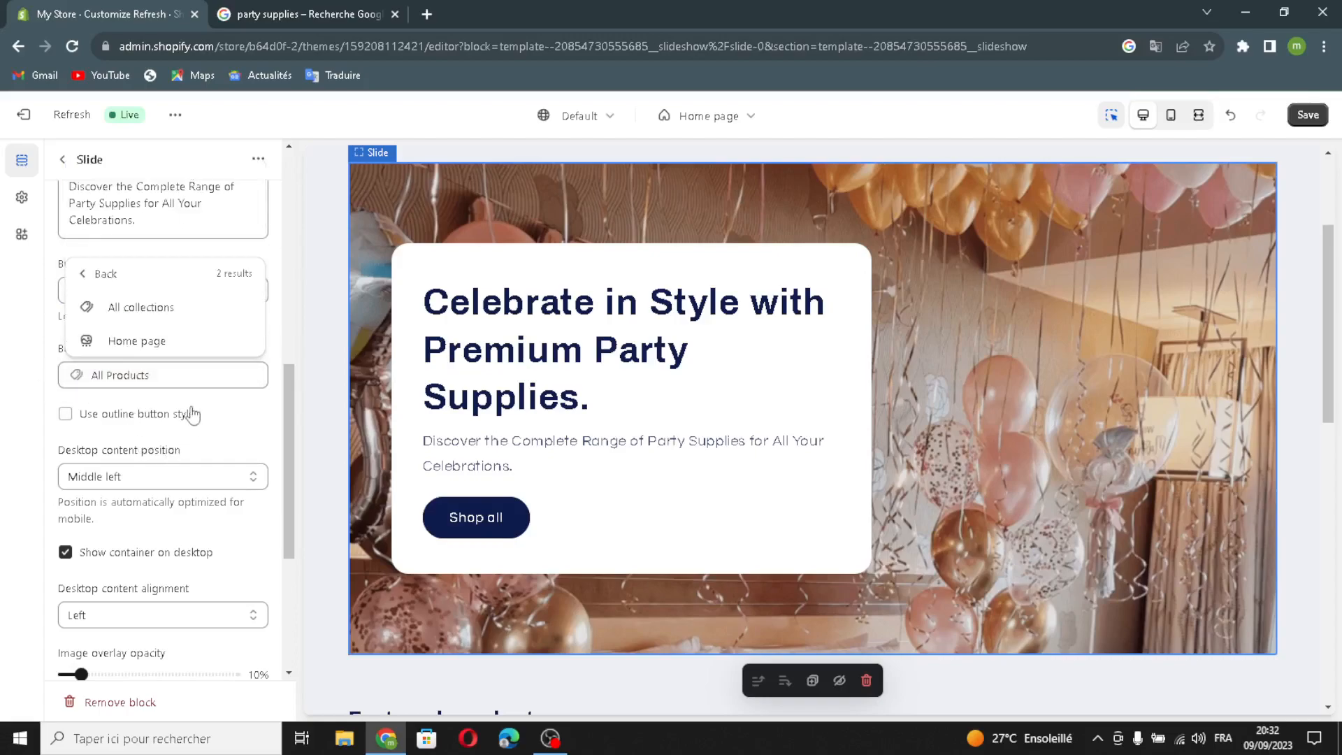
{"action": "left_click", "coordinate": [77, 414]}
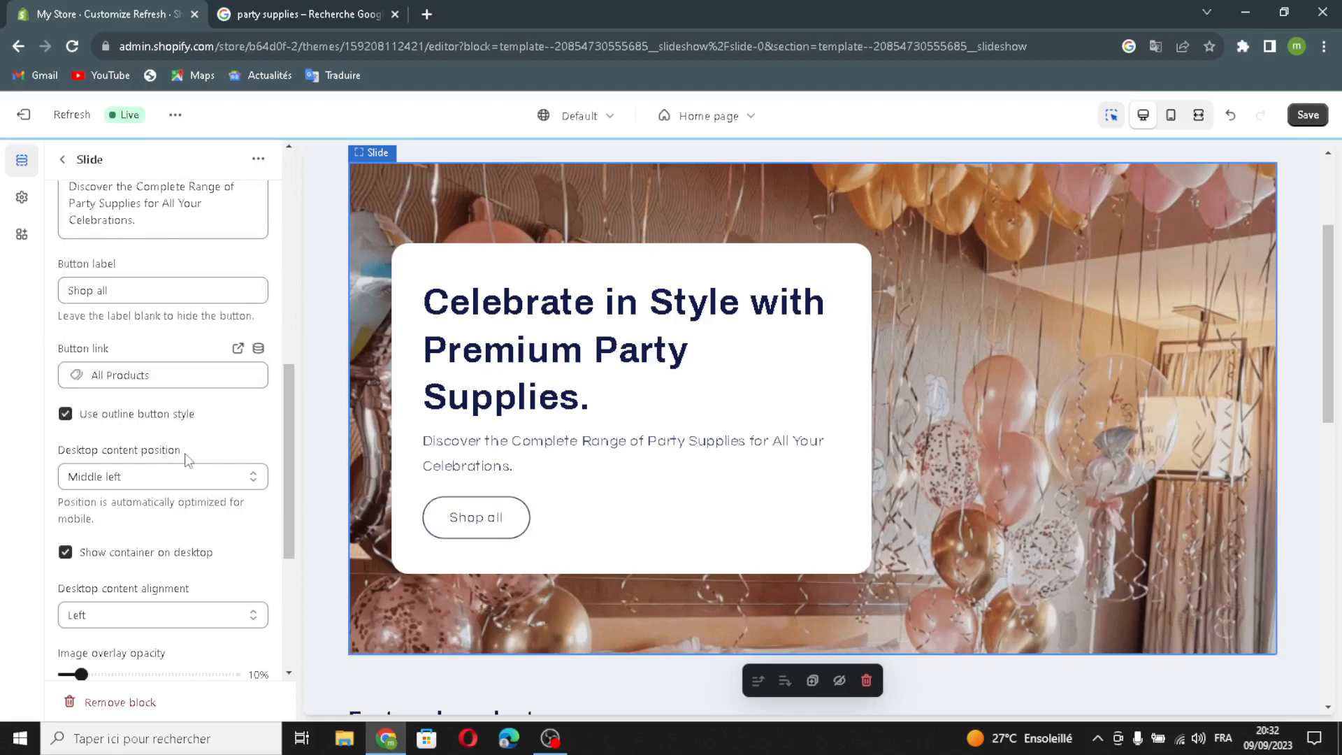
- Set the slide's color scheme to Scheme 3 and return to the home page section list
{"action": "scroll", "coordinate": [135, 492], "scroll_direction": "down", "scroll_amount": 1}
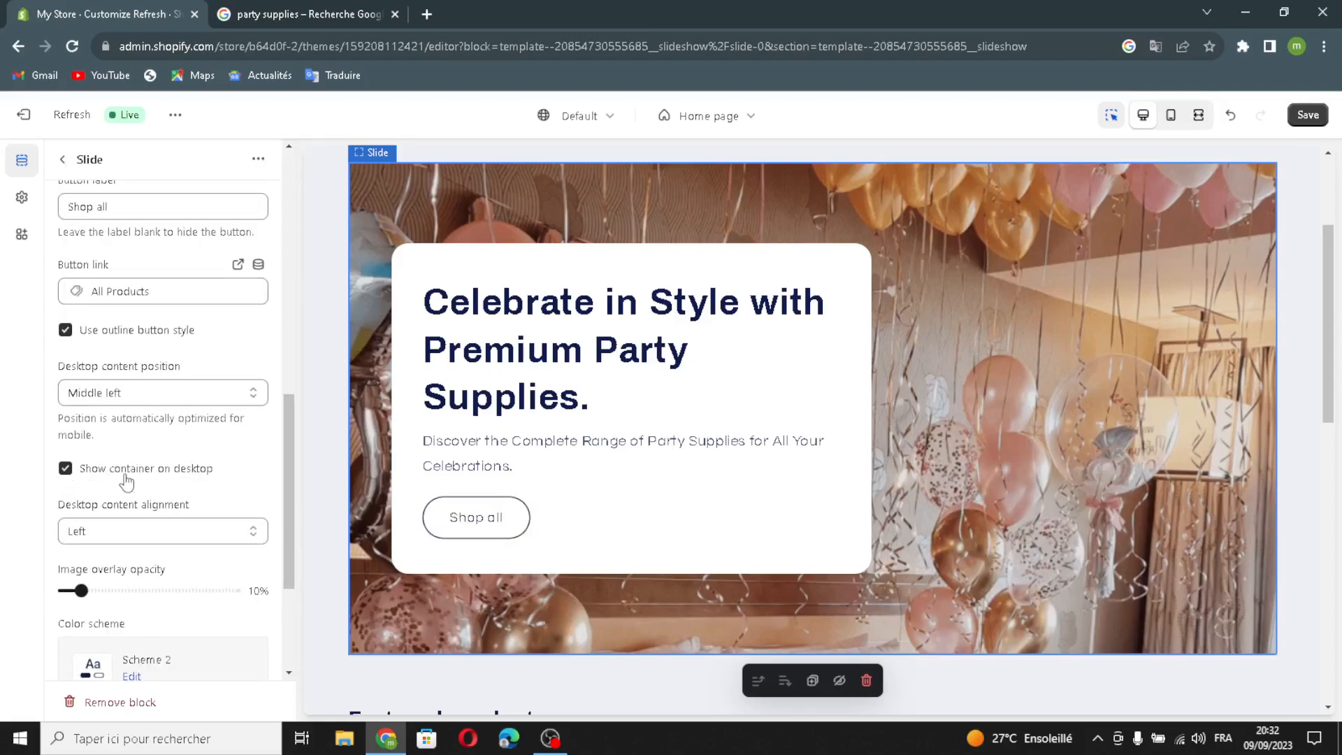
{"action": "scroll", "coordinate": [196, 539], "scroll_direction": "down", "scroll_amount": 3}
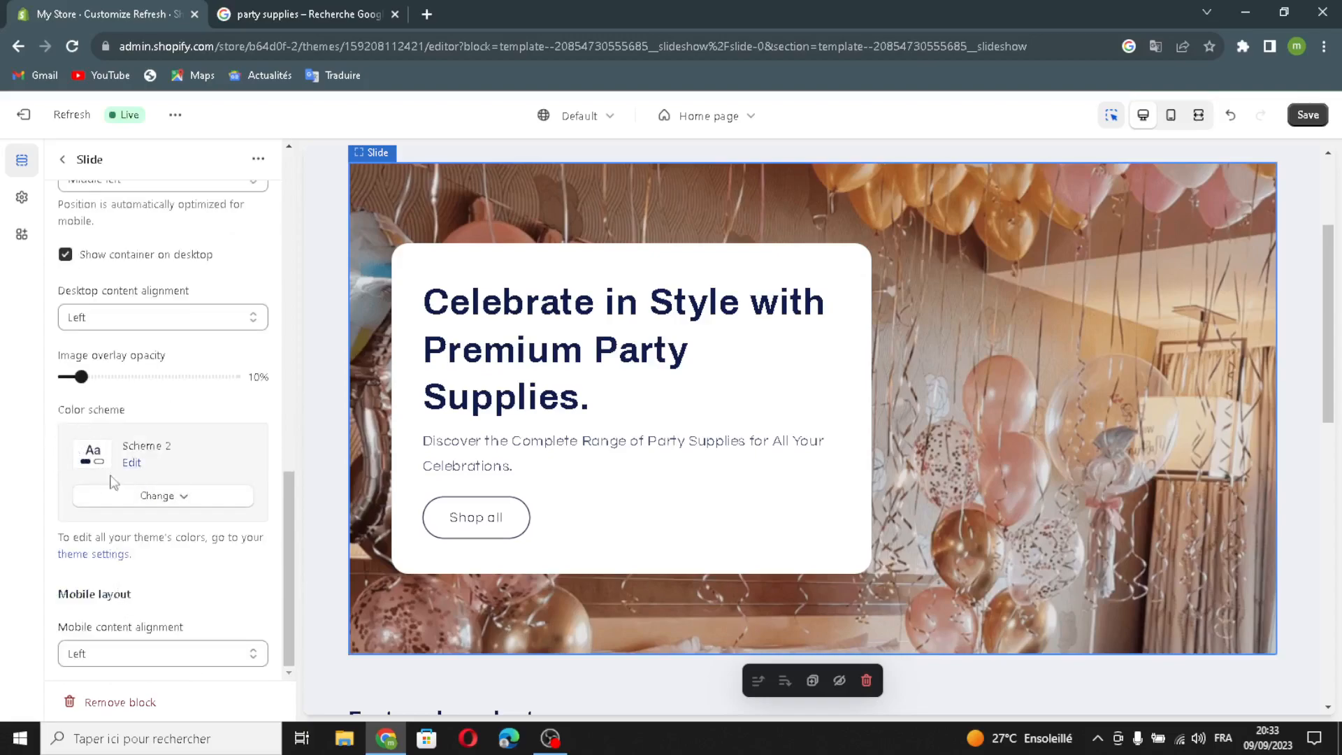
{"action": "left_click", "coordinate": [107, 503]}
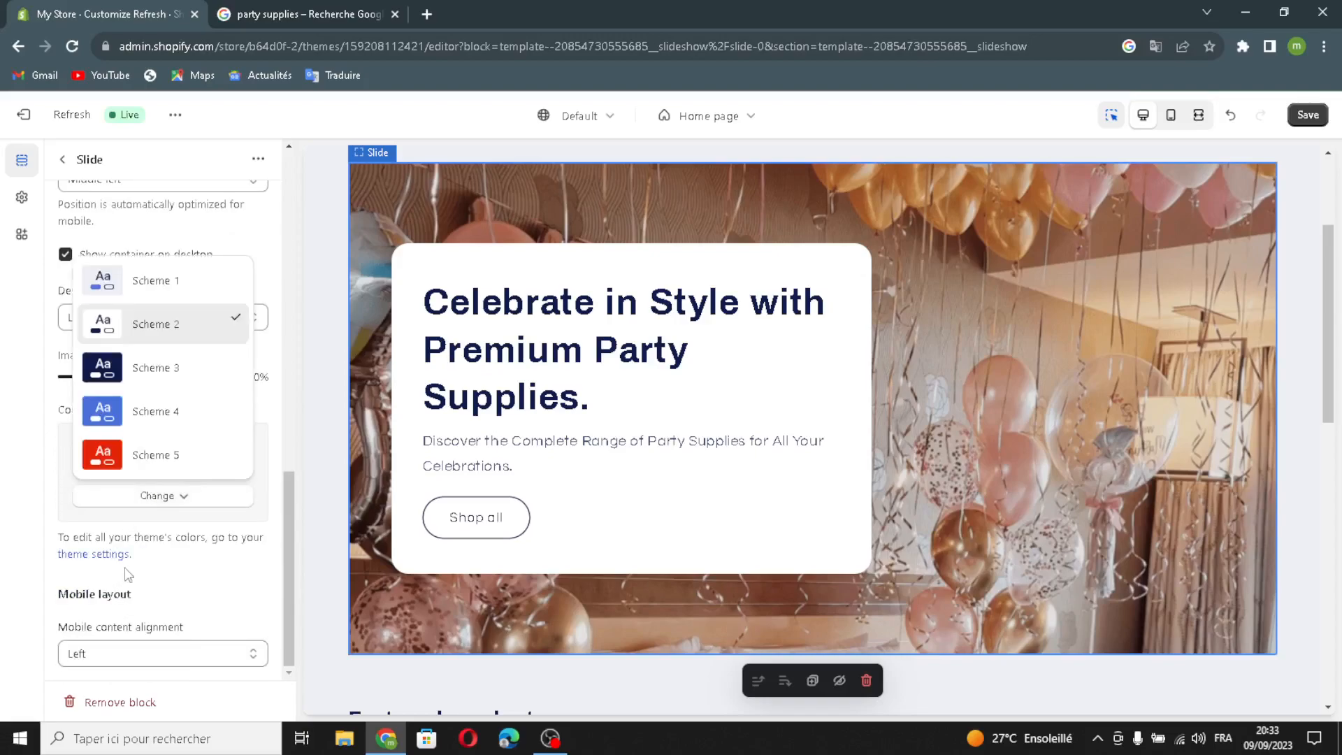
{"action": "left_click", "coordinate": [122, 377]}
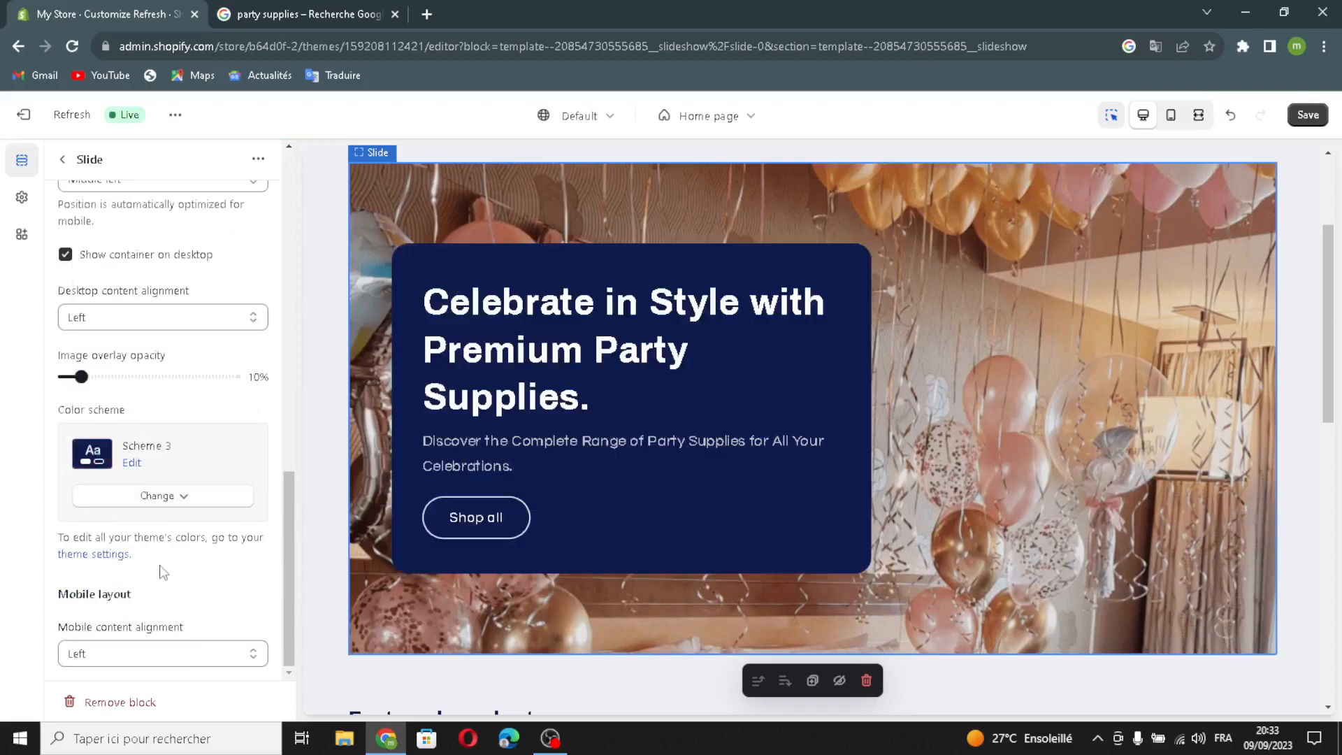
{"action": "scroll", "coordinate": [140, 419], "scroll_direction": "up", "scroll_amount": 5}
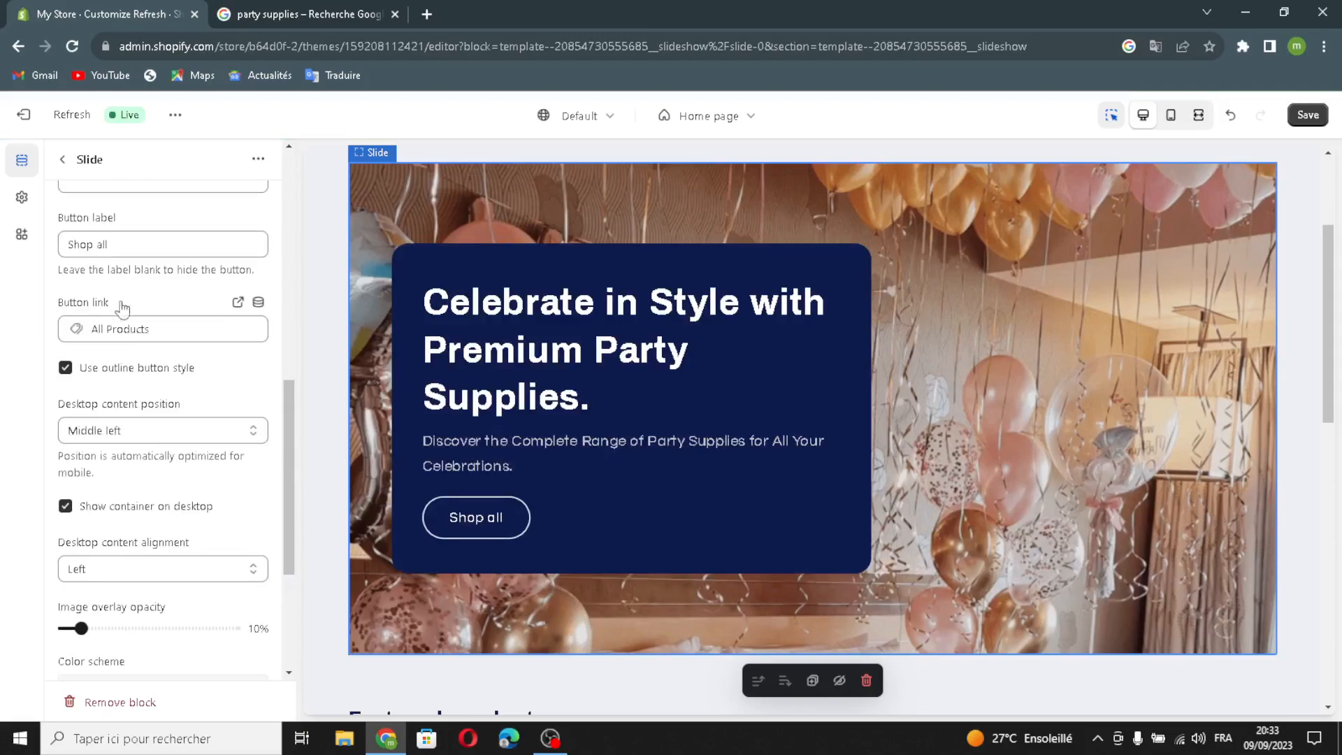
{"action": "left_click", "coordinate": [62, 159]}
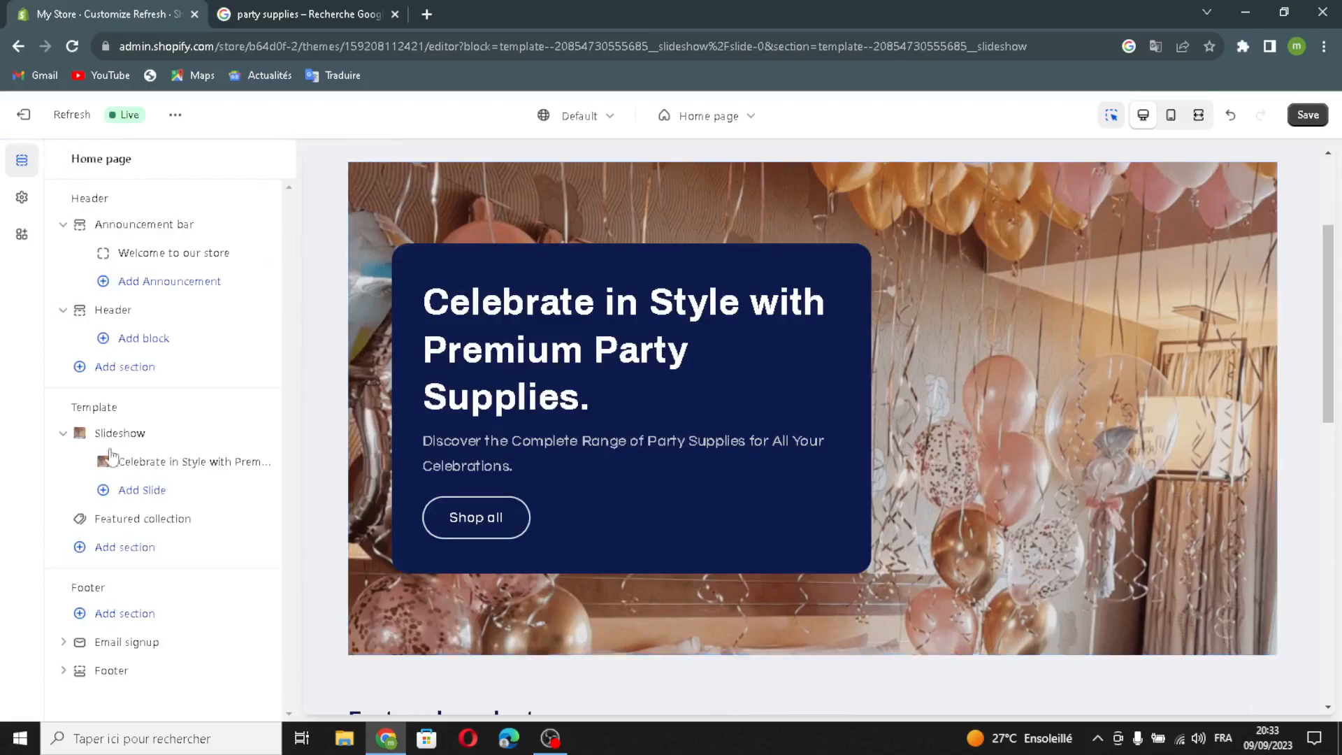
- Generate a Featured collection heading about "party supplies", use "Make Your Party Unforgettable with High-Quality Party Supplies." and set its size to Medium
{"action": "left_click", "coordinate": [128, 530]}
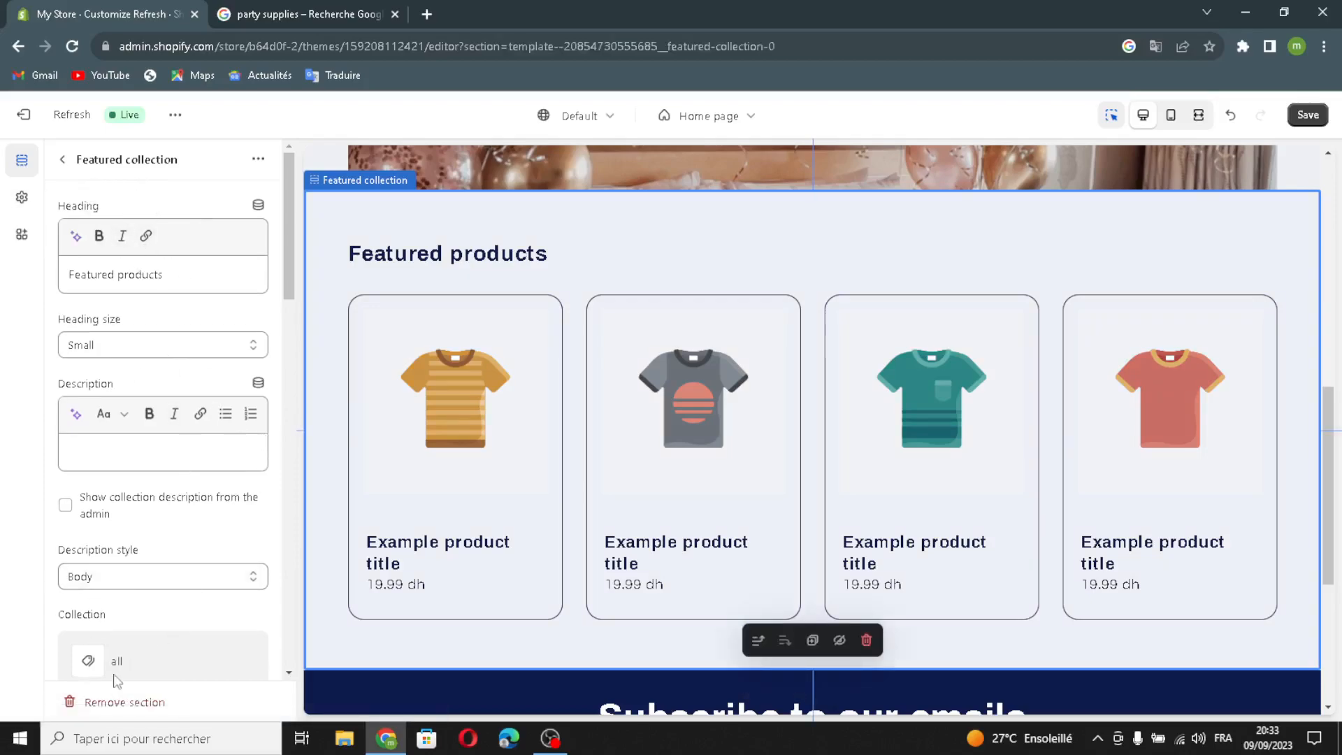
{"action": "left_click", "coordinate": [77, 238]}
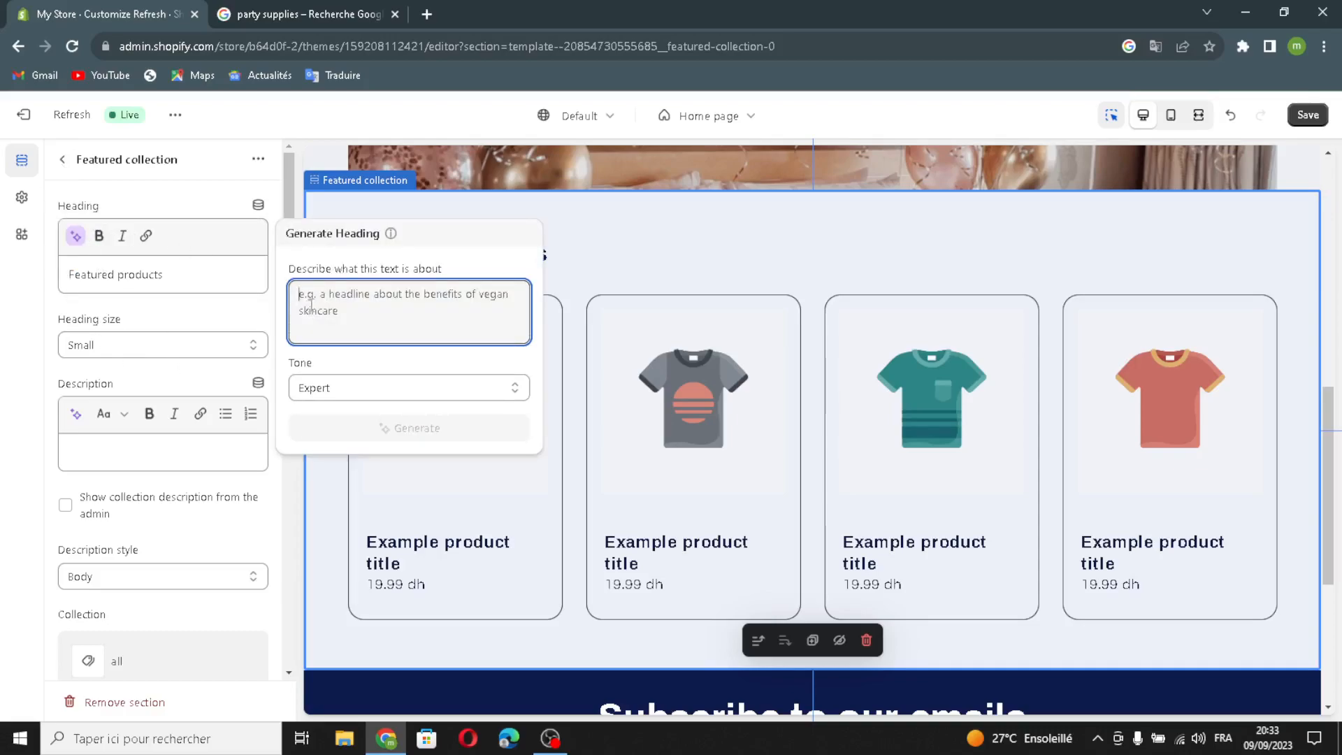
{"action": "type", "text": "party supplies"}
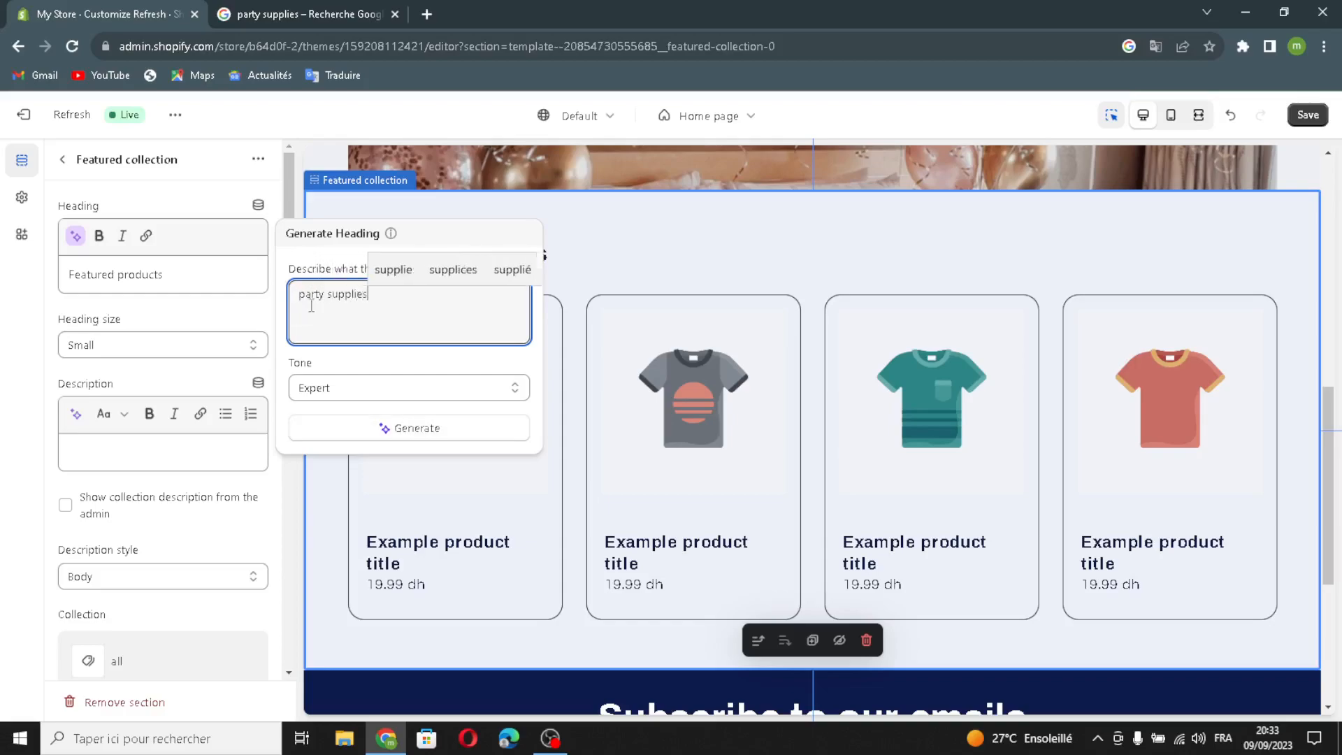
{"action": "left_click", "coordinate": [343, 431]}
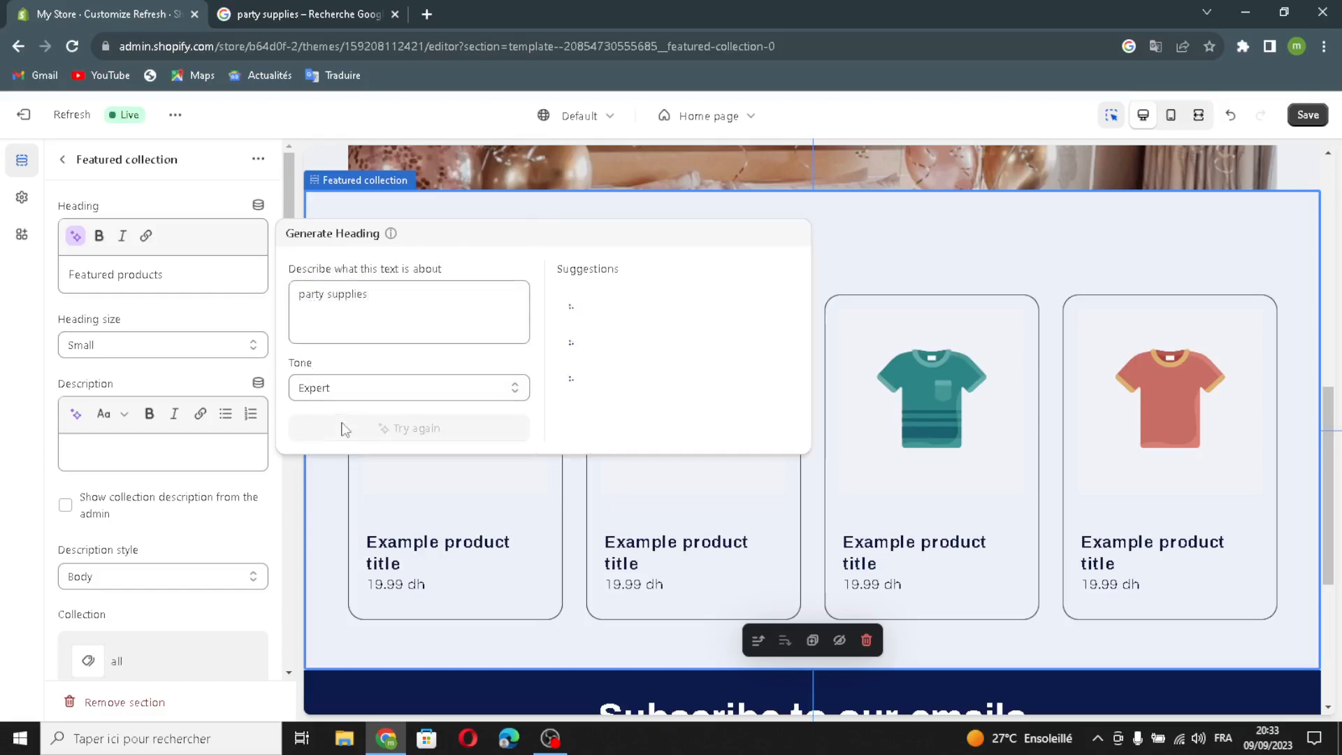
{"action": "left_click", "coordinate": [572, 324]}
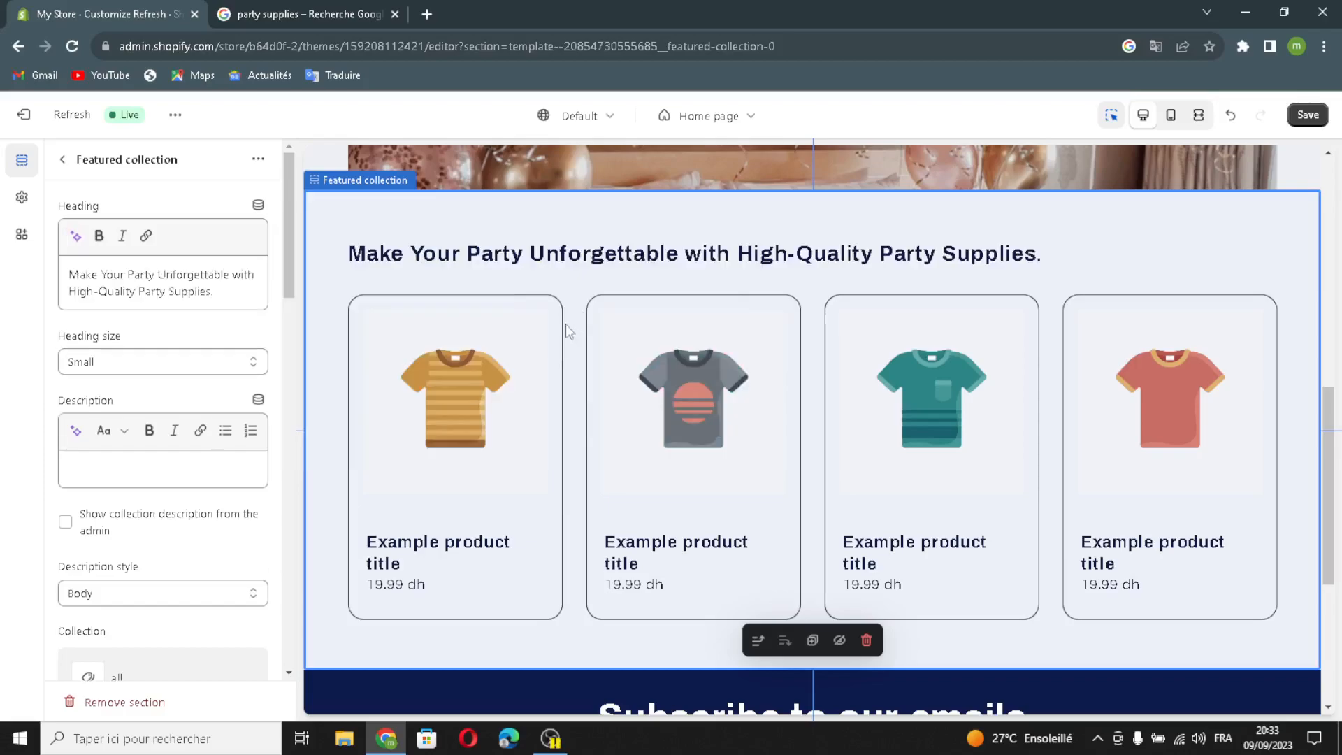
{"action": "left_click", "coordinate": [133, 363]}
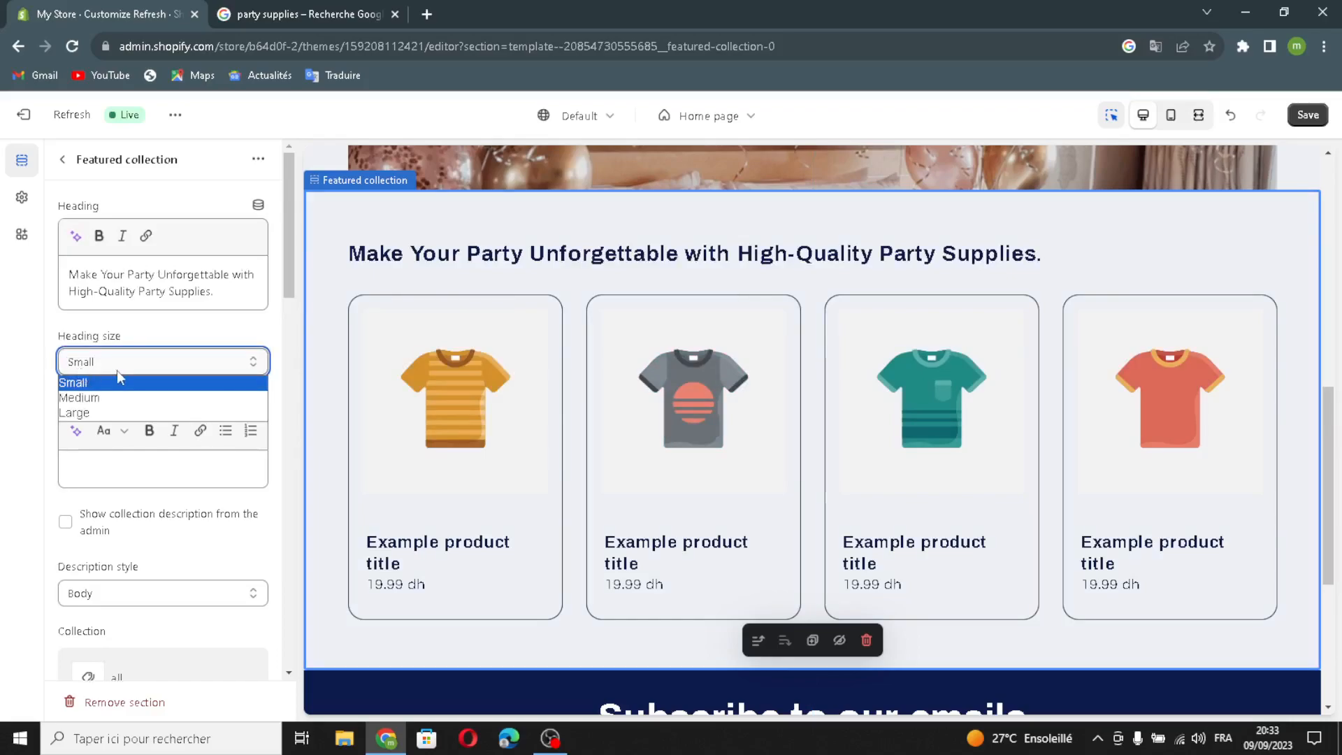
{"action": "left_click", "coordinate": [90, 402]}
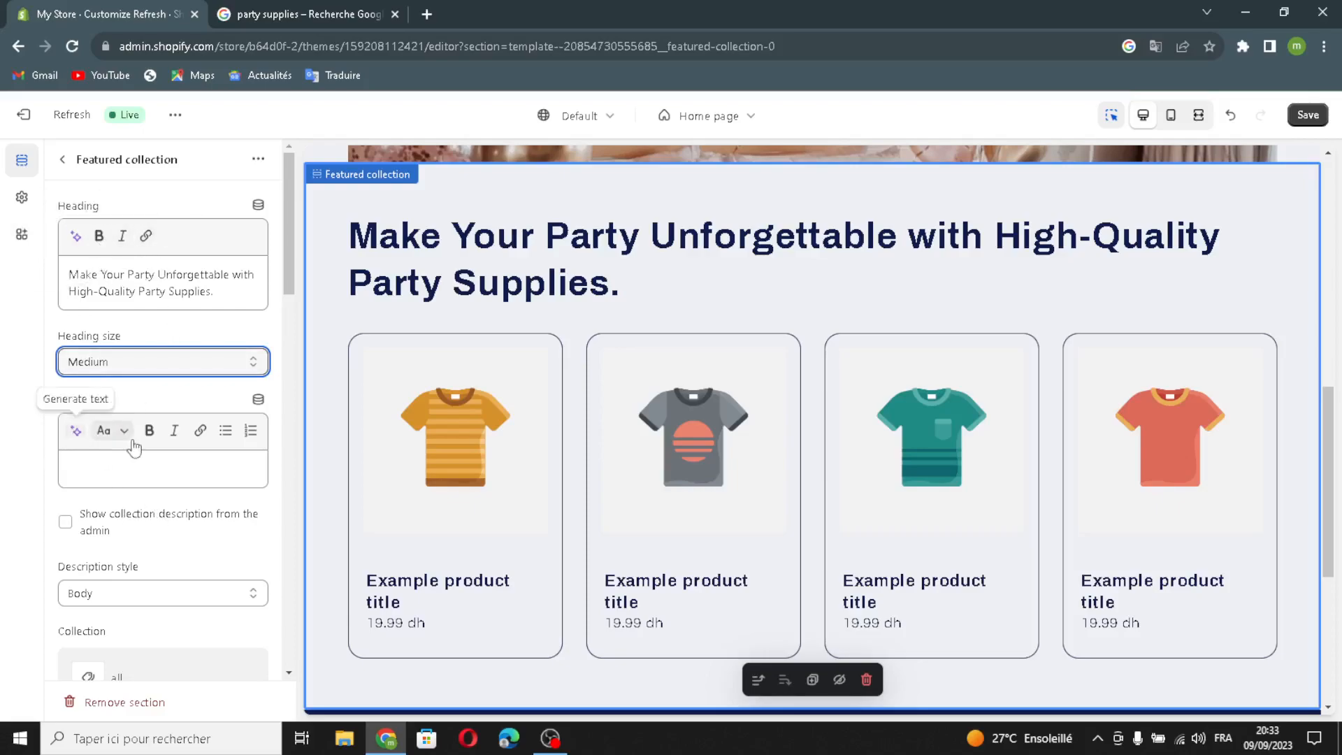
- Show the Featured collection's description from the admin and set the description style to Subtitle
{"action": "left_click", "coordinate": [66, 529]}
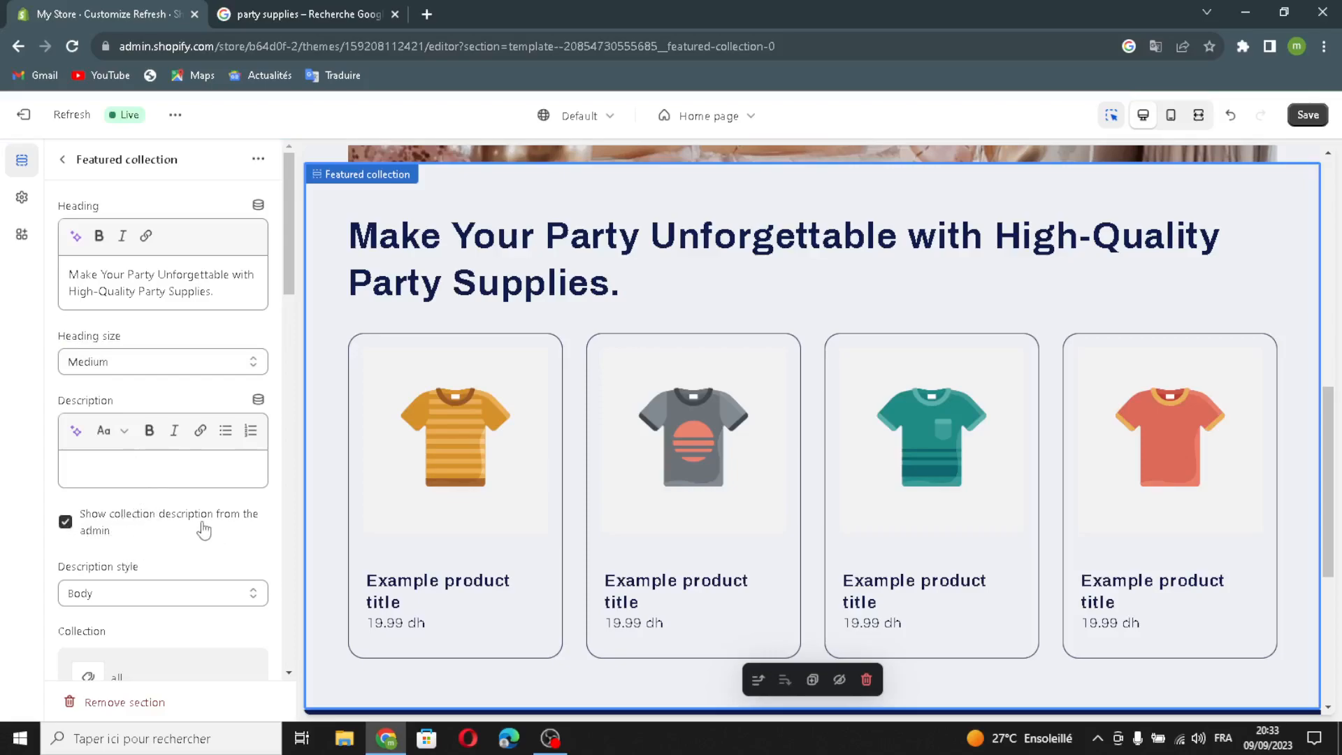
{"action": "scroll", "coordinate": [209, 517], "scroll_direction": "down", "scroll_amount": 1}
{"action": "scroll", "coordinate": [213, 500], "scroll_direction": "down", "scroll_amount": 1}
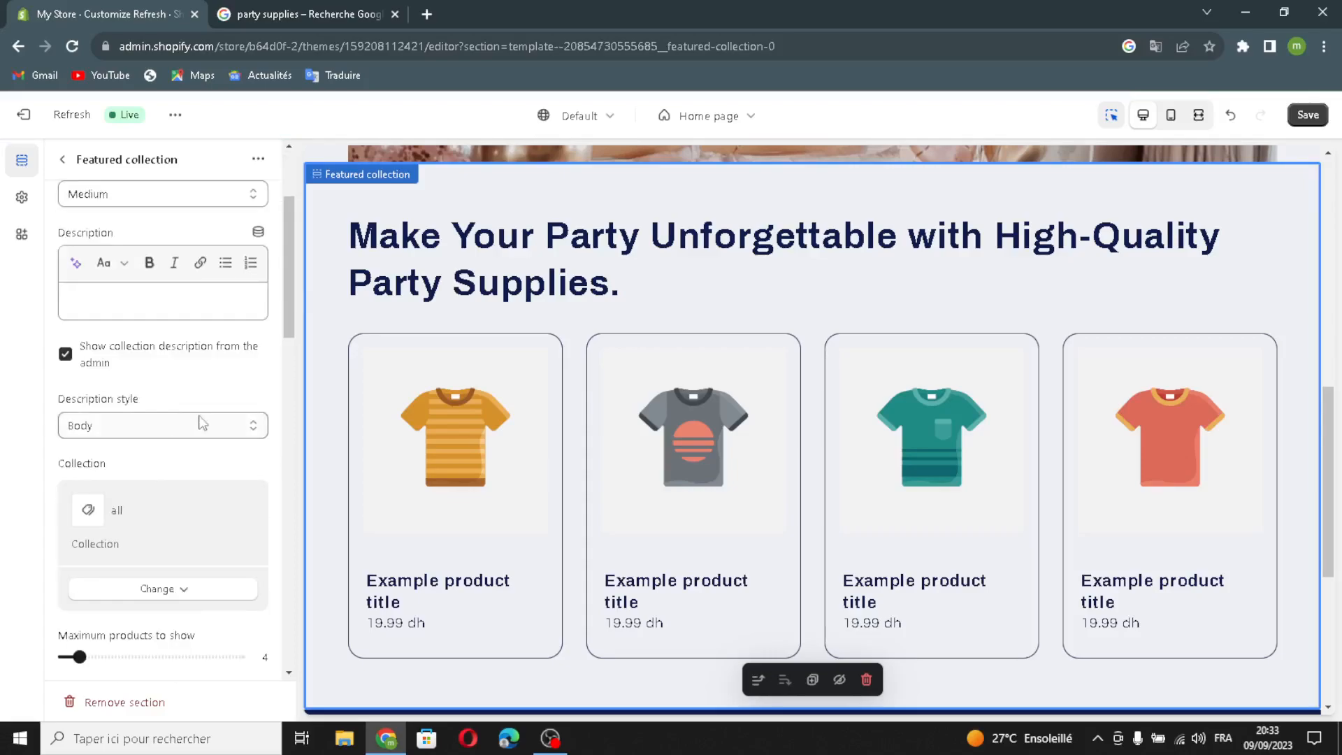
{"action": "left_click", "coordinate": [123, 427]}
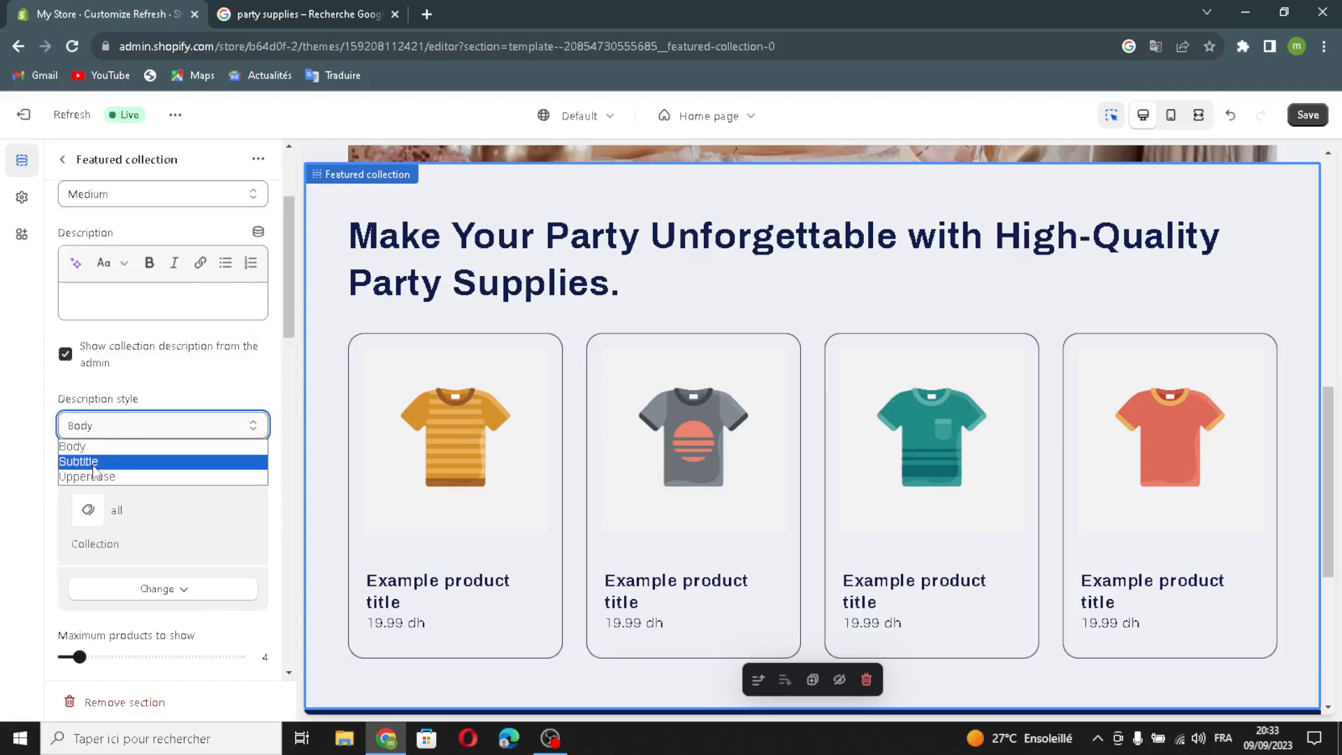
{"action": "left_click", "coordinate": [140, 453]}
{"action": "scroll", "coordinate": [139, 491], "scroll_direction": "down", "scroll_amount": 2}
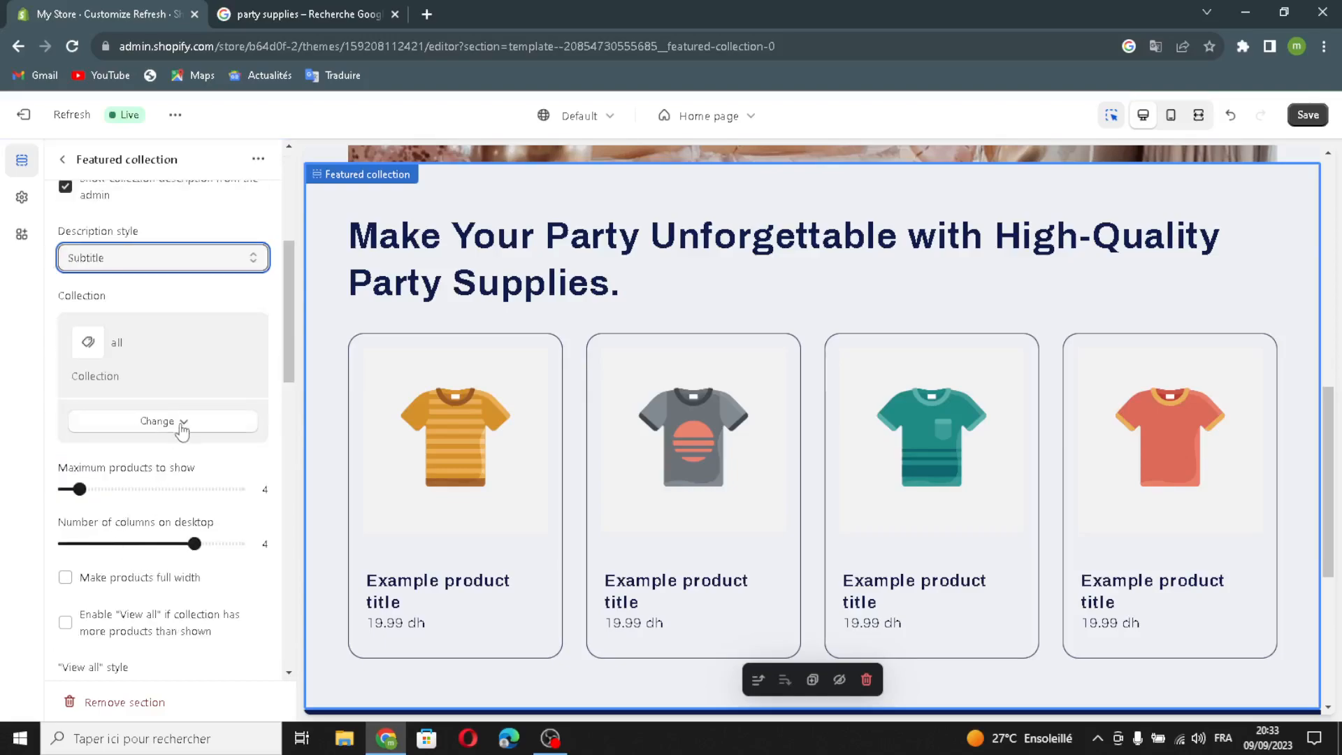
{"action": "scroll", "coordinate": [154, 472], "scroll_direction": "down", "scroll_amount": 2}
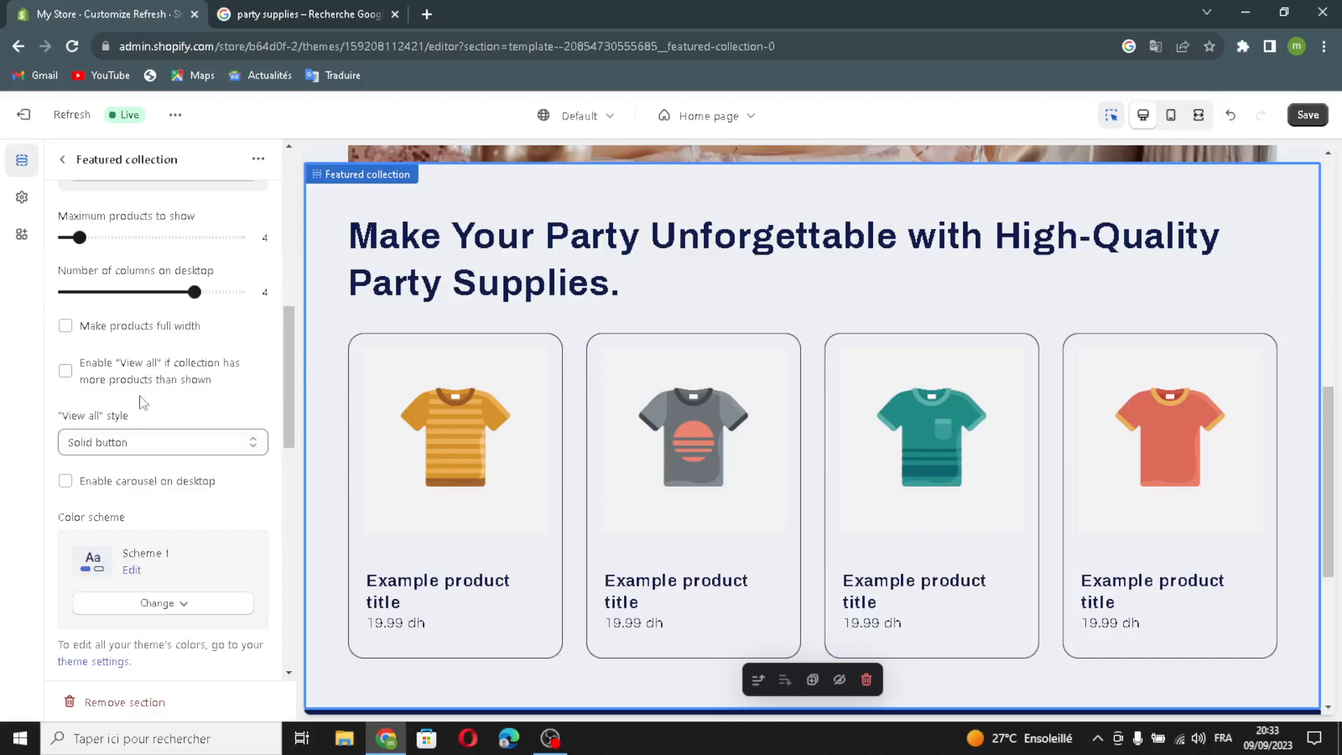
- Make the Featured collection's products full width and enable "View all" if the collection has more products than shown
{"action": "scroll", "coordinate": [147, 419], "scroll_direction": "up", "scroll_amount": 1}
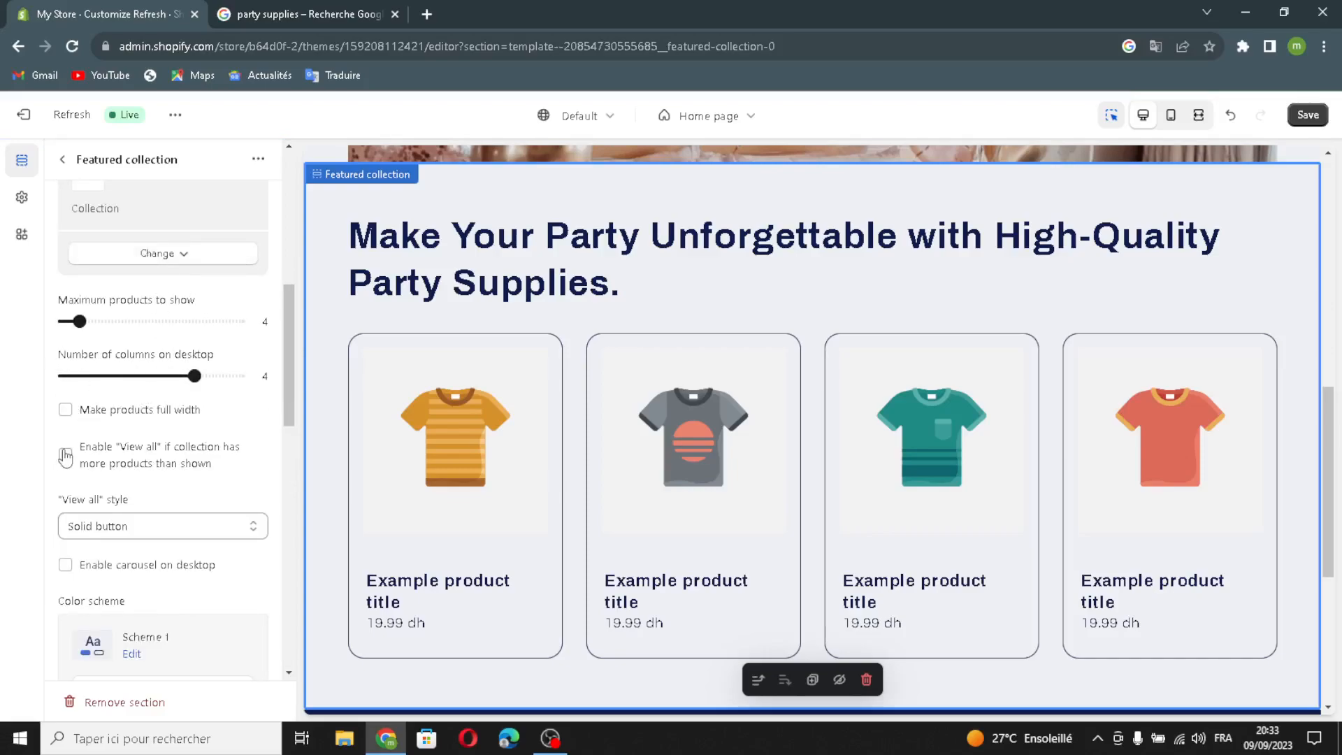
{"action": "left_click", "coordinate": [65, 410]}
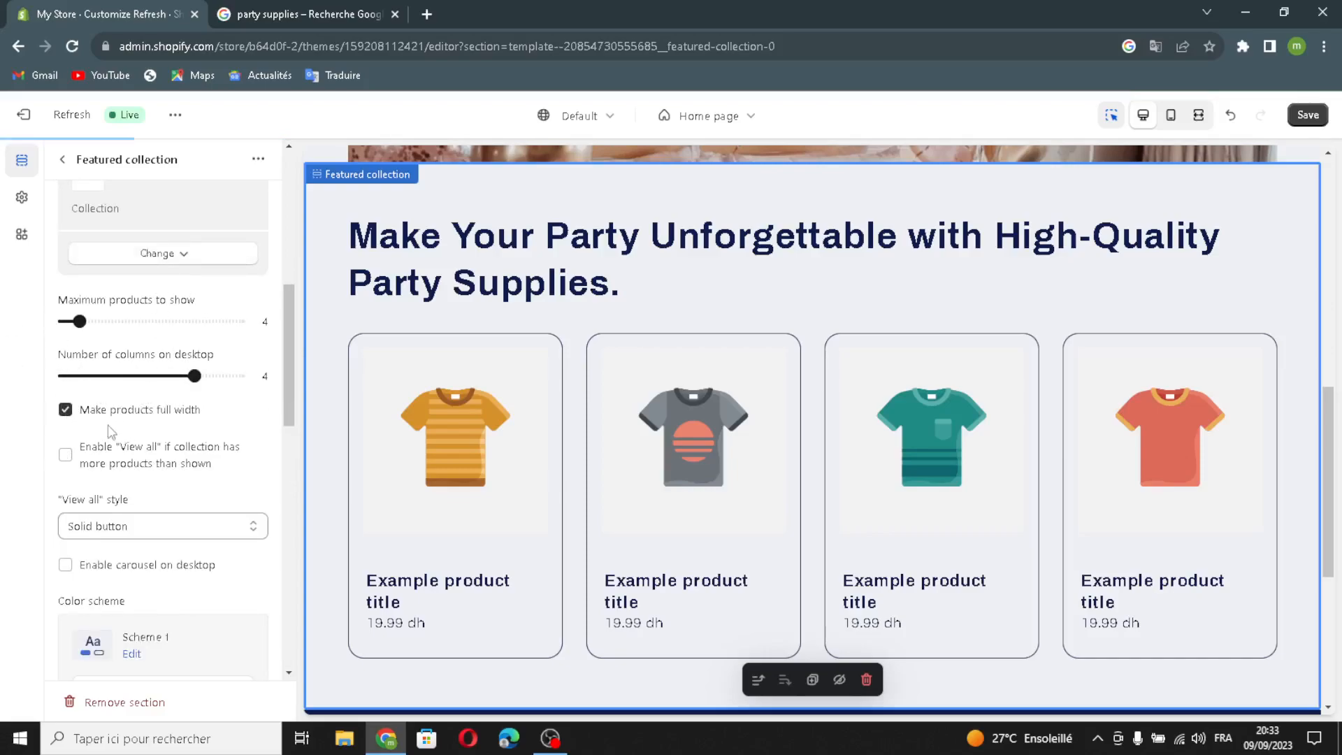
{"action": "left_click", "coordinate": [66, 455]}
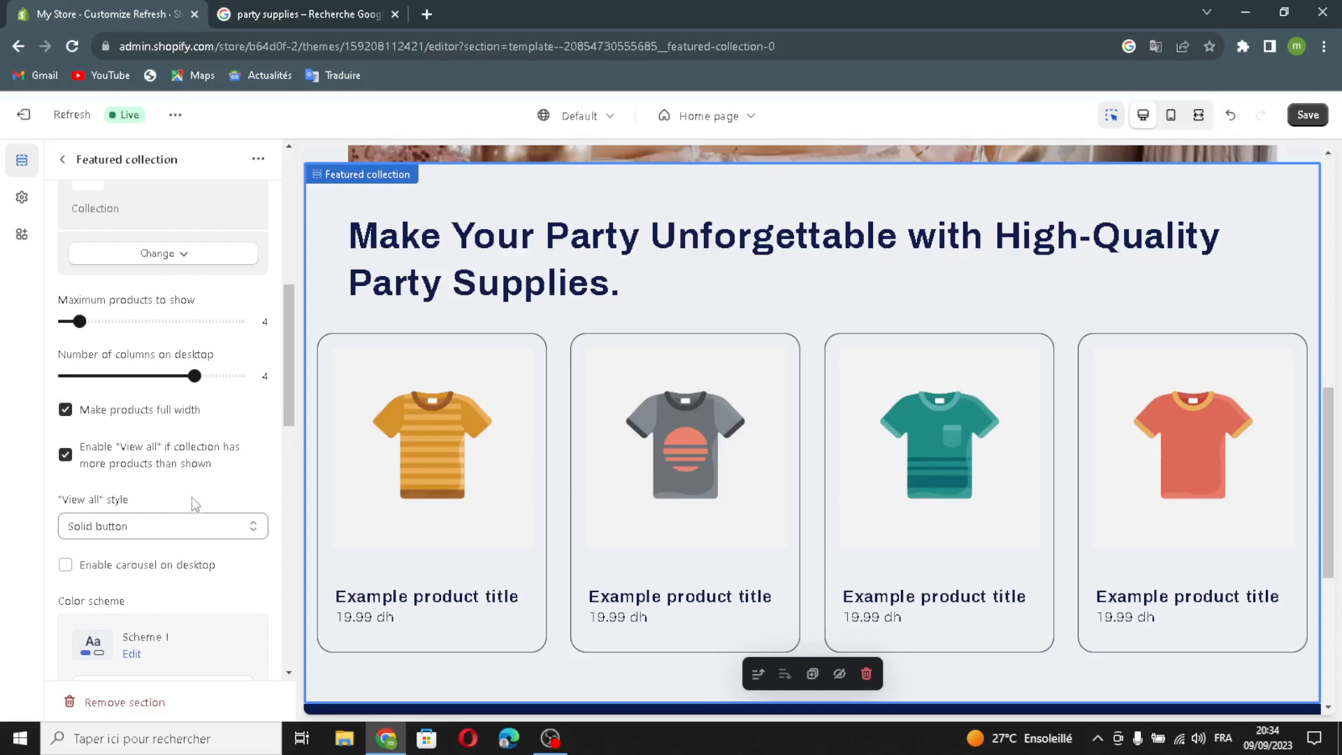
- Set the Featured collection's color scheme to Scheme 3 and return to the home page section list
{"action": "scroll", "coordinate": [139, 490], "scroll_direction": "down", "scroll_amount": 6}
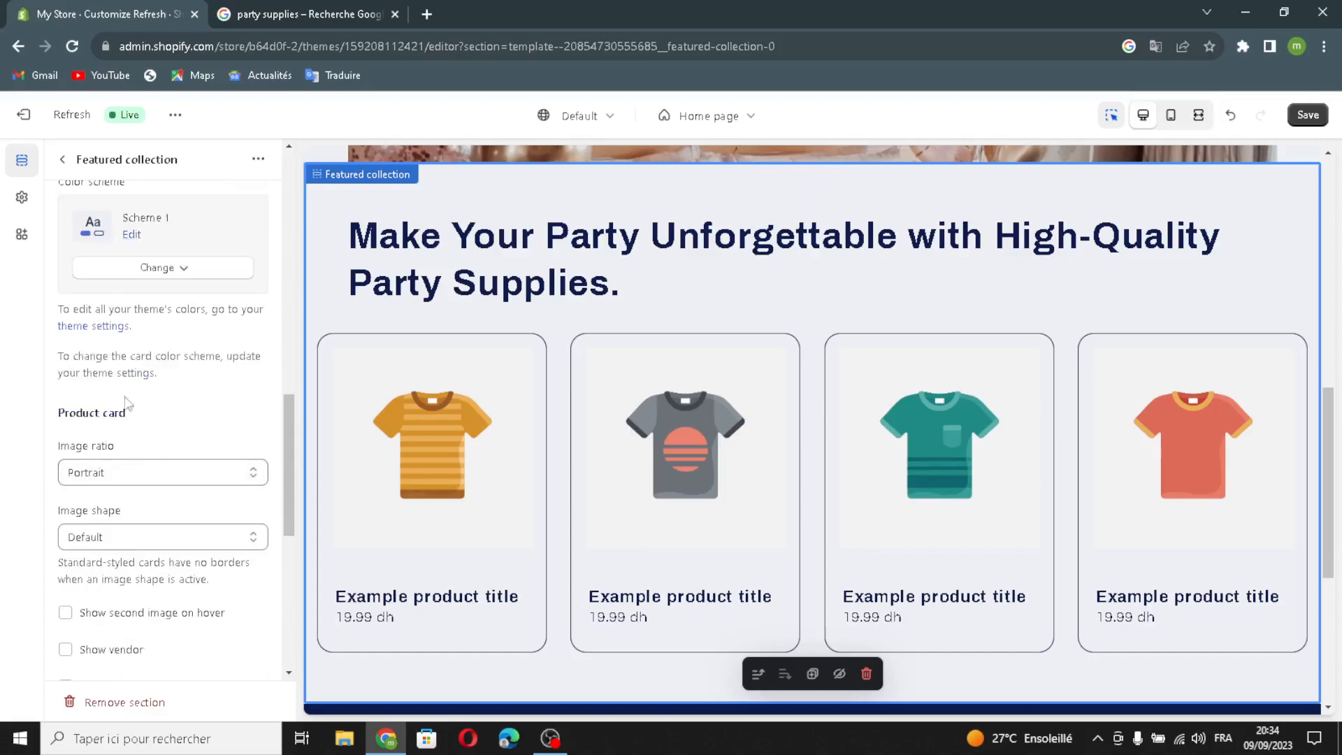
{"action": "scroll", "coordinate": [120, 348], "scroll_direction": "up", "scroll_amount": 1}
{"action": "left_click", "coordinate": [108, 350]}
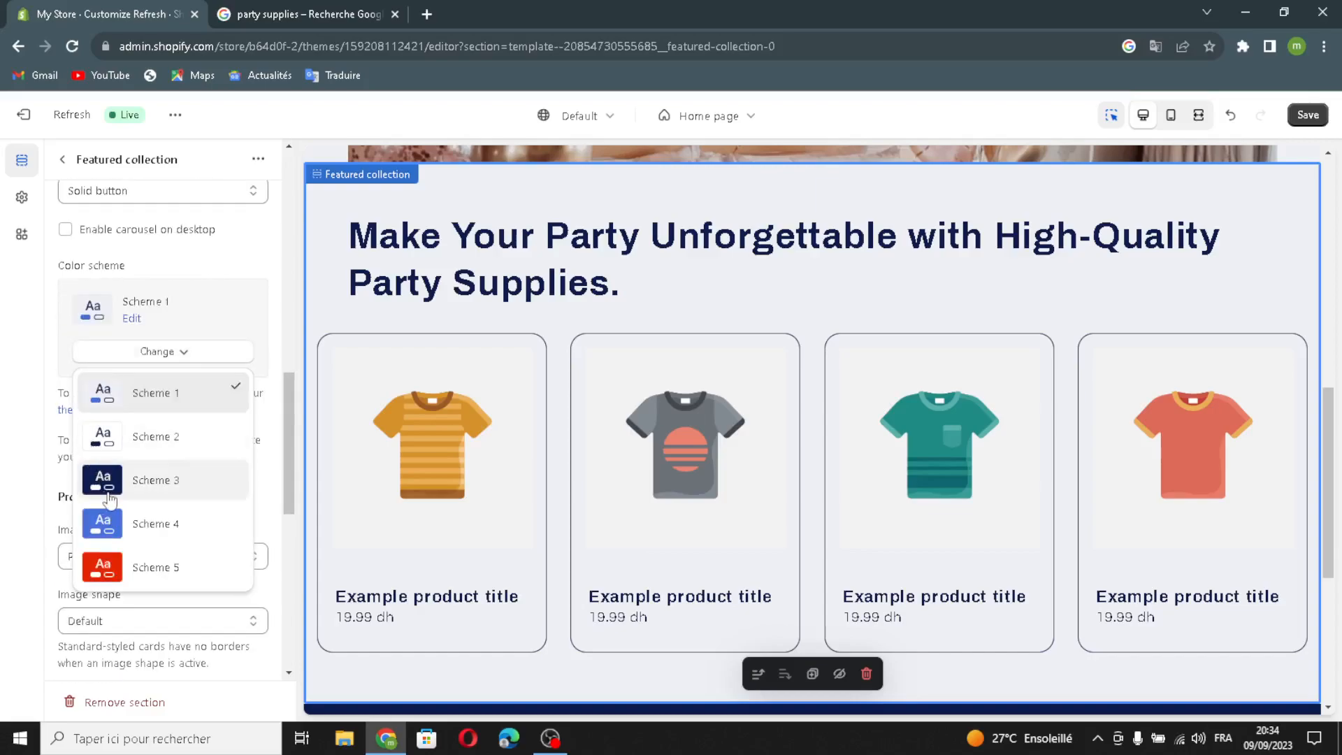
{"action": "left_click", "coordinate": [147, 488]}
{"action": "scroll", "coordinate": [137, 550], "scroll_direction": "down", "scroll_amount": 1}
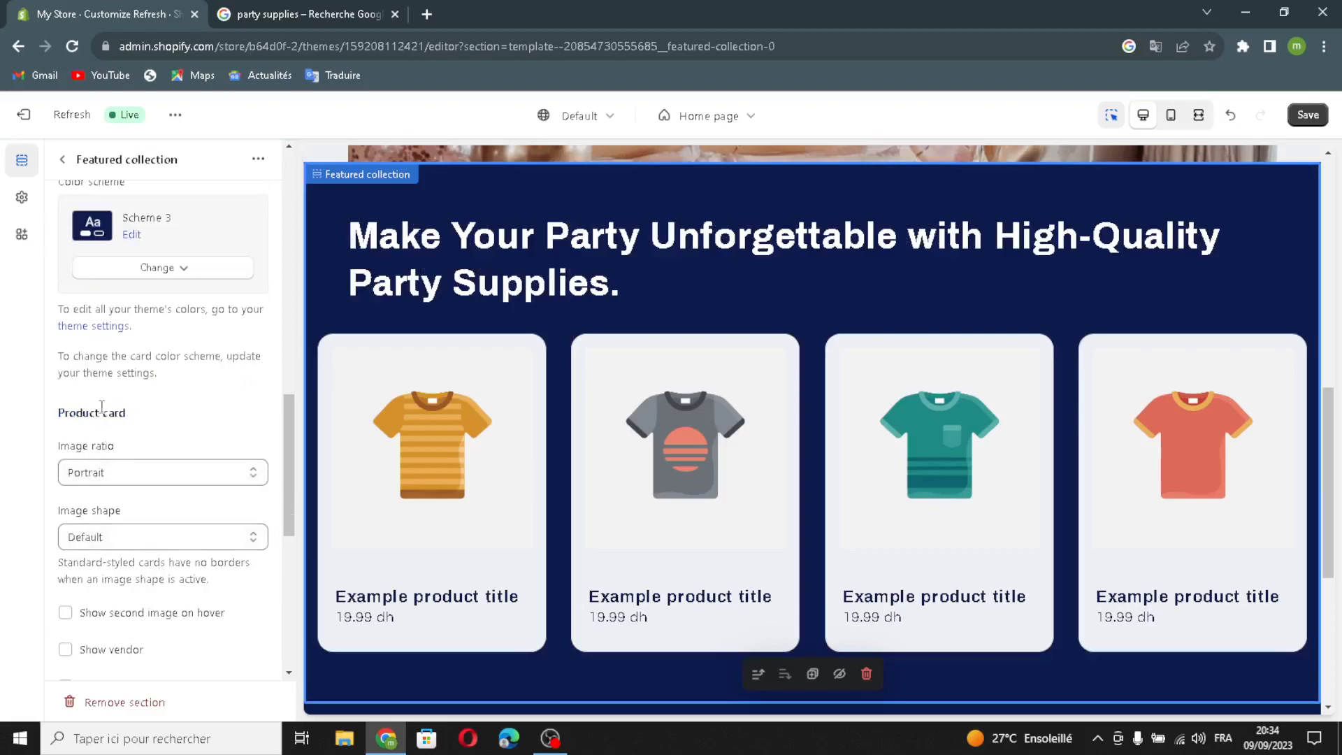
{"action": "left_click", "coordinate": [161, 472]}
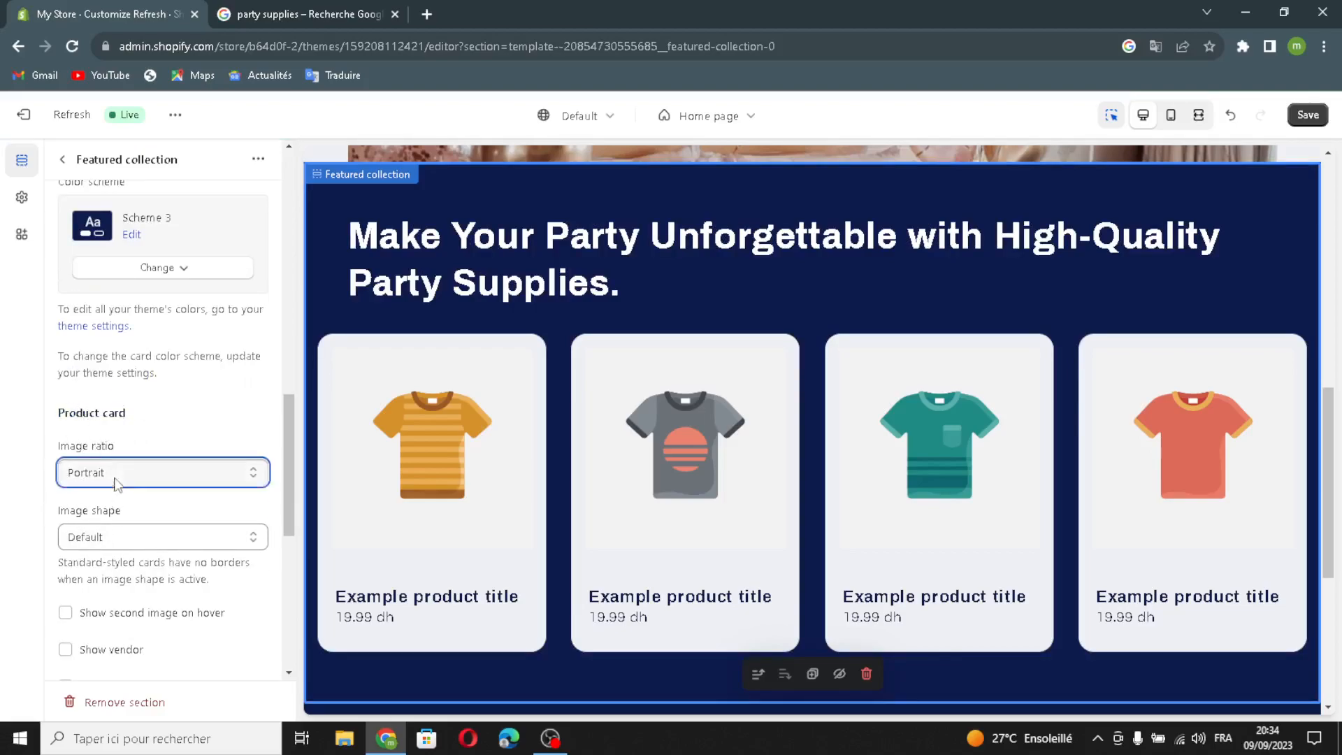
{"action": "left_click", "coordinate": [60, 162]}
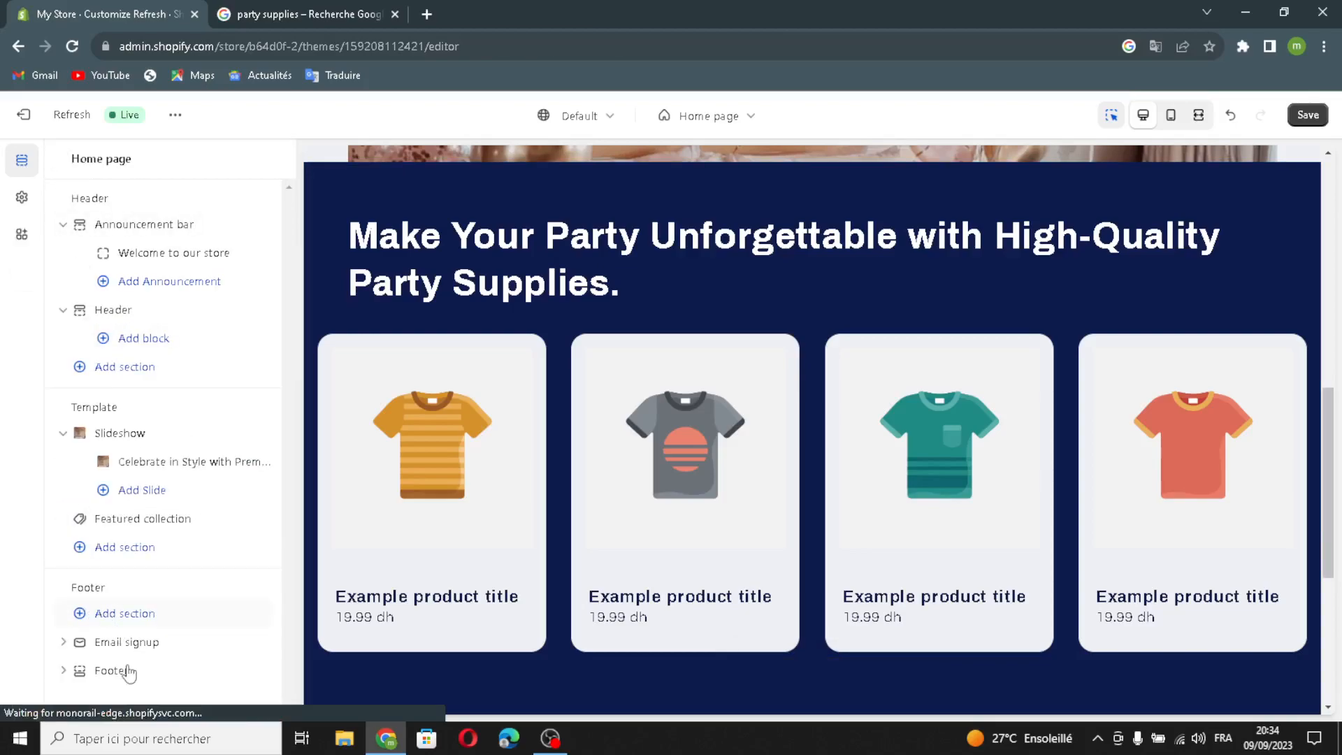
- Set the Email signup section's color scheme to Scheme 5 and its bottom padding to 28 px
{"action": "left_click", "coordinate": [120, 643]}
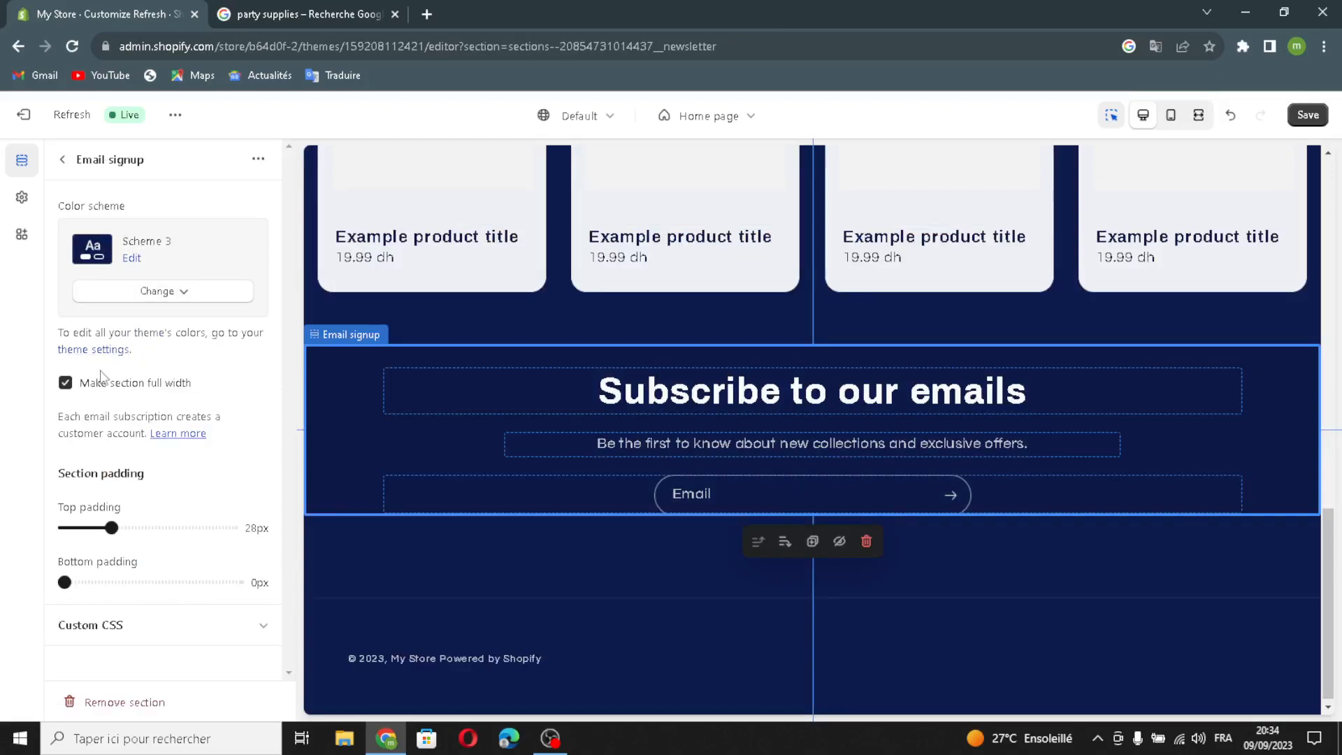
{"action": "left_click", "coordinate": [132, 291]}
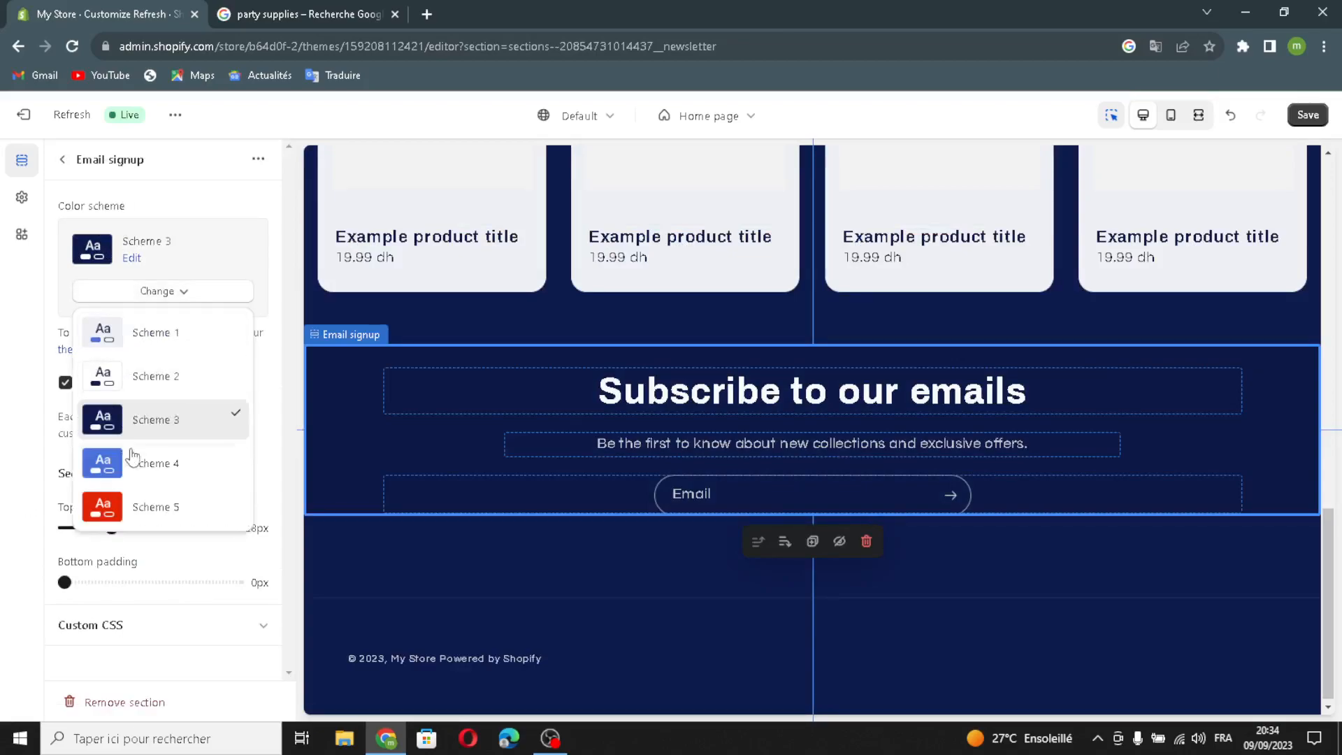
{"action": "left_click", "coordinate": [138, 504]}
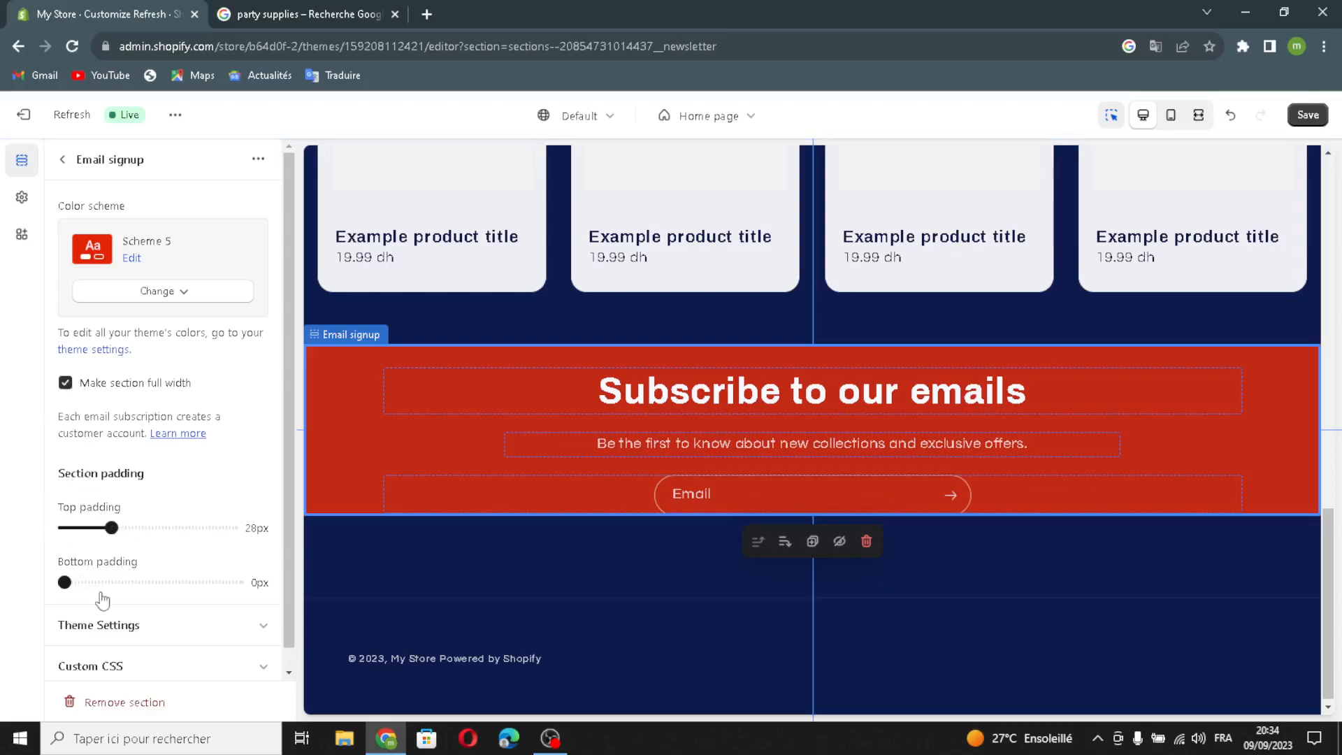
{"action": "scroll", "coordinate": [180, 614], "scroll_direction": "down", "scroll_amount": 1}
{"action": "left_click_drag", "start_coordinate": [64, 562], "coordinate": [126, 567]}
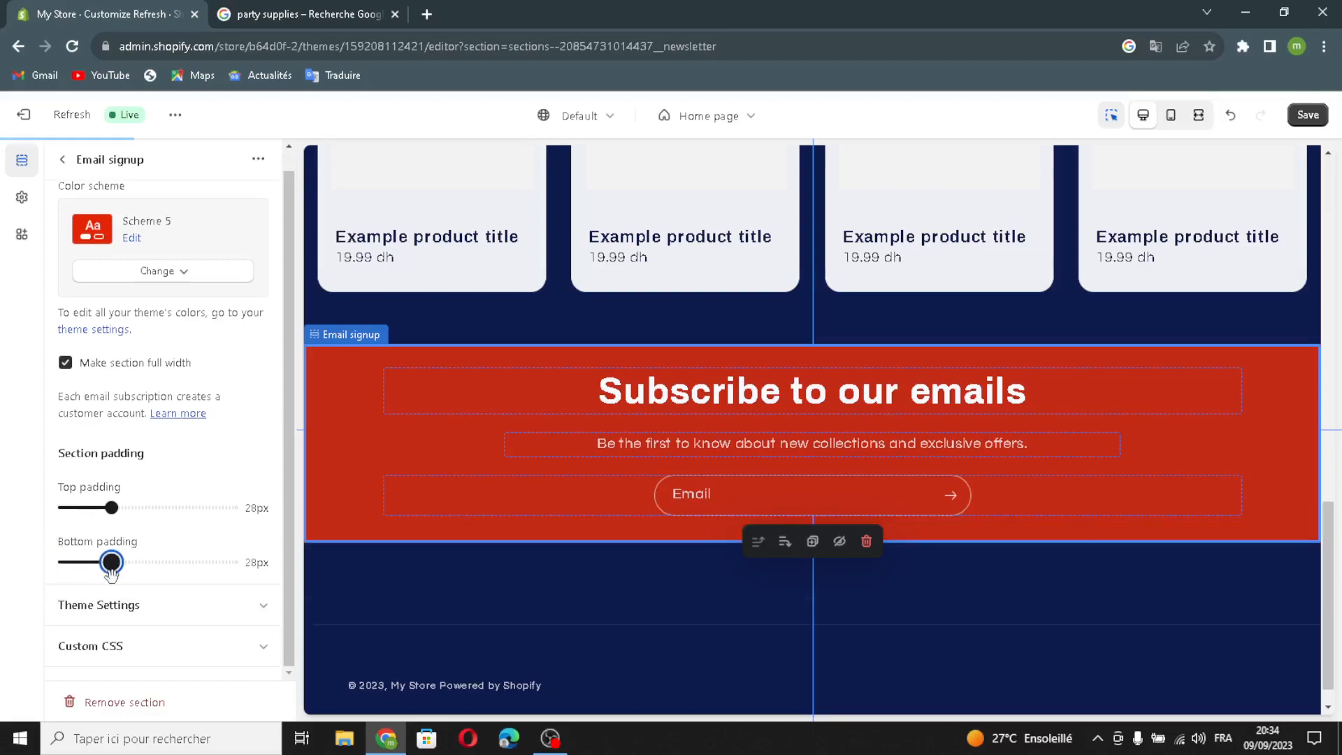
{"action": "left_click", "coordinate": [62, 160]}
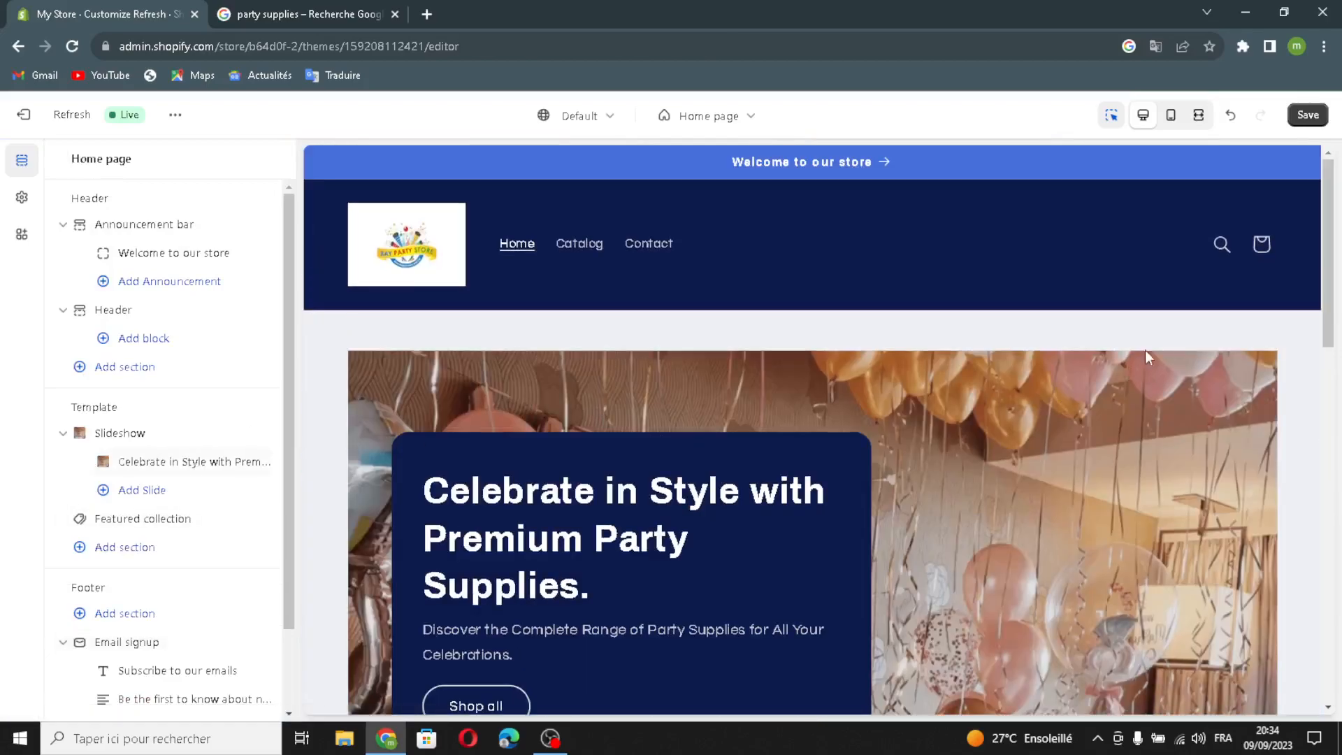
- Save the theme changes and leave the theme editor for the admin home page
{"action": "left_click", "coordinate": [1307, 115]}
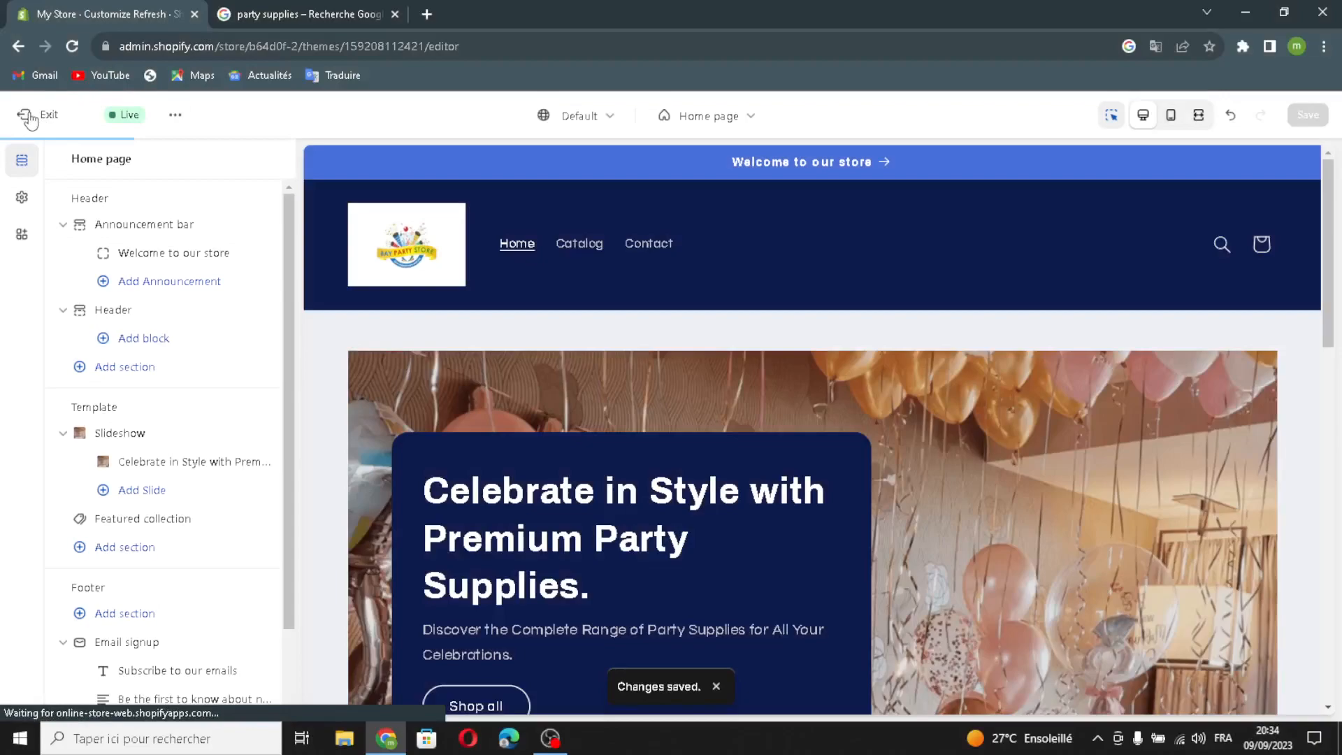
{"action": "left_click", "coordinate": [29, 117]}
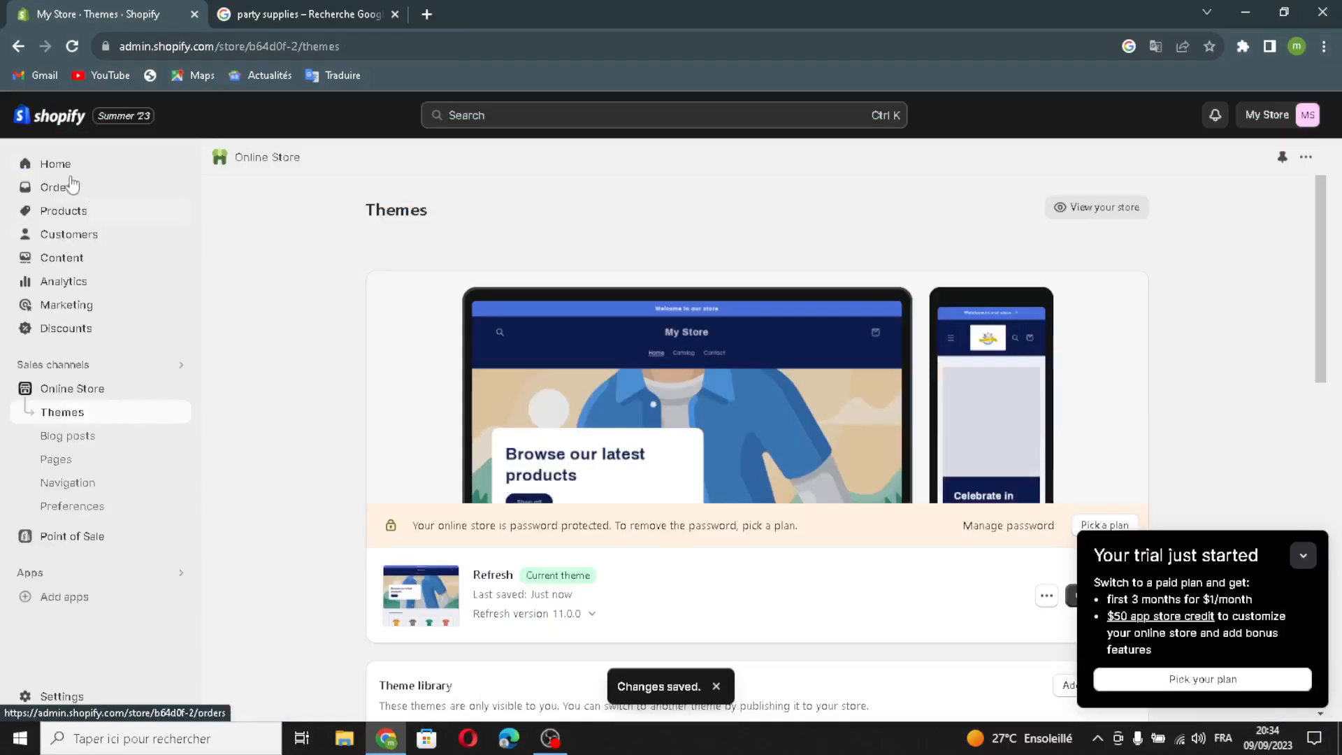
{"action": "left_click", "coordinate": [48, 163]}
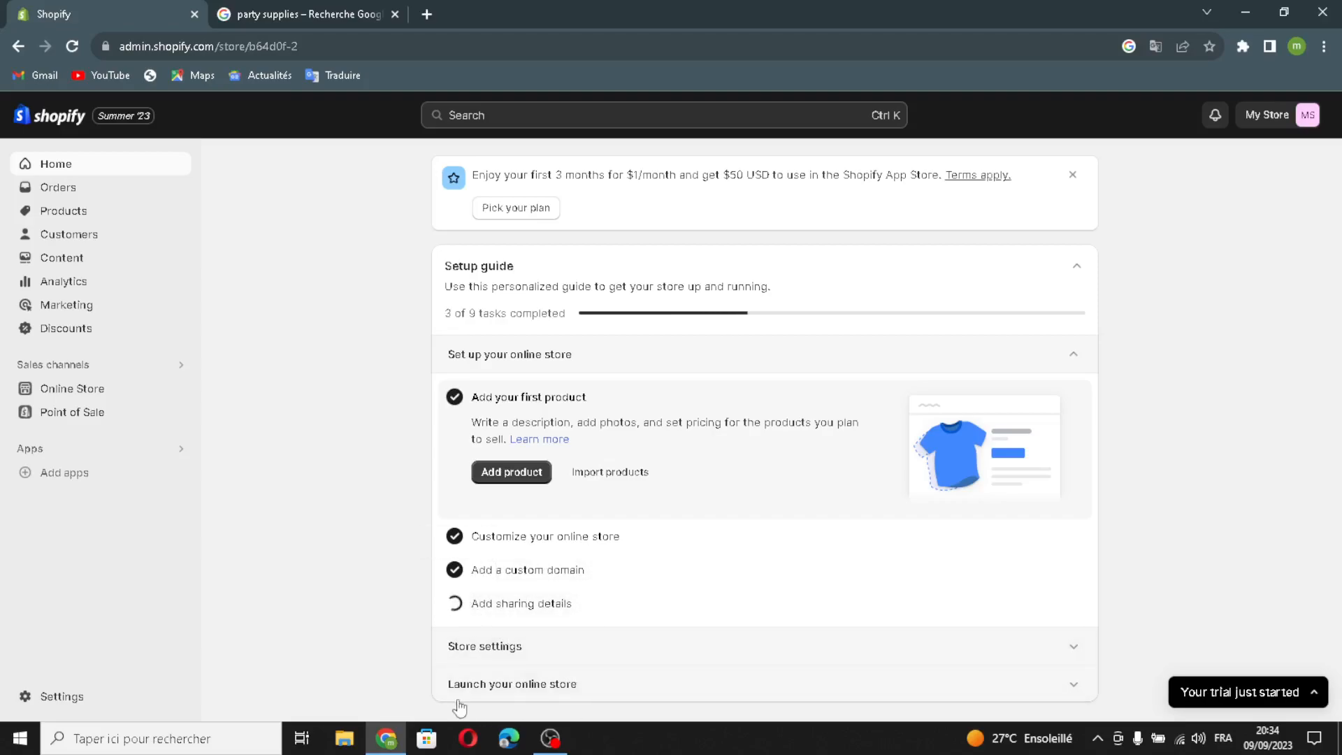
- Name the store PartyMart through the setup guide's store settings, save, and return to the home page with the side guide closed
{"action": "left_click", "coordinate": [481, 646]}
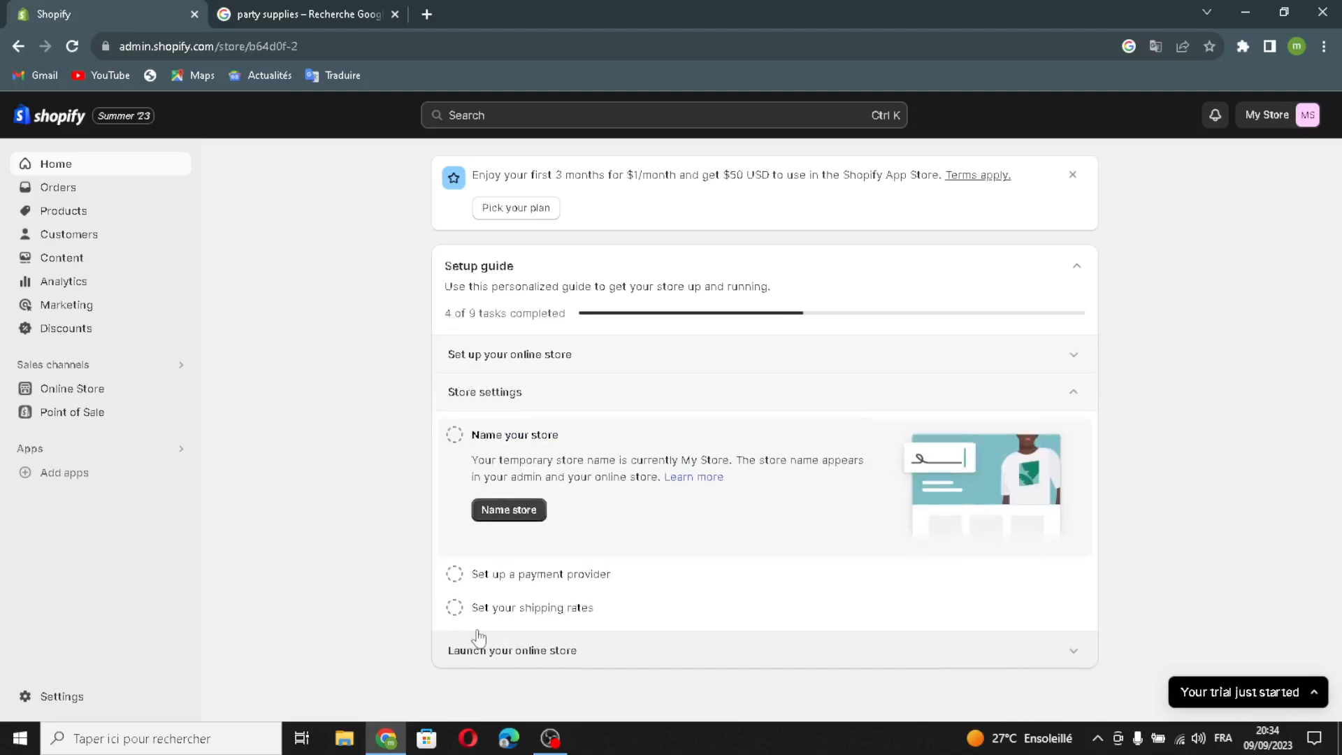
{"action": "left_click", "coordinate": [525, 509]}
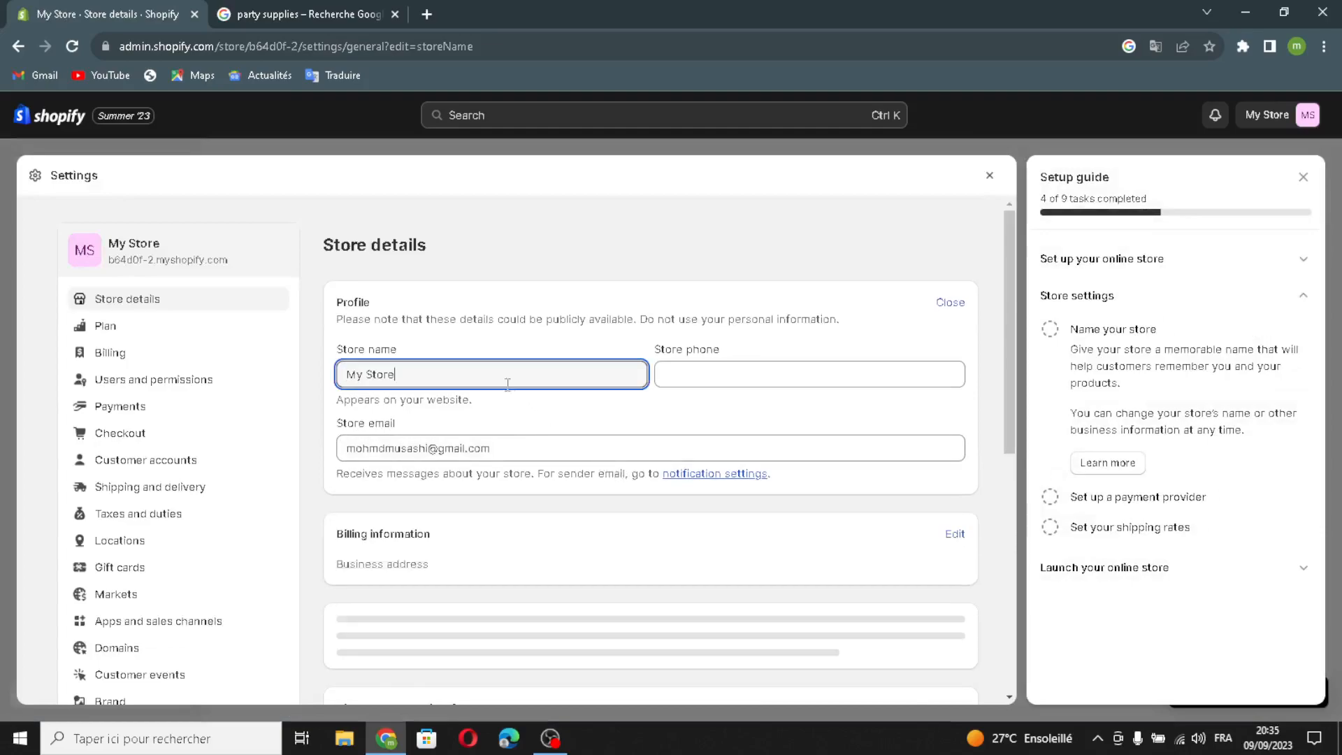
{"action": "left_click_drag", "start_coordinate": [450, 375], "coordinate": [297, 375]}
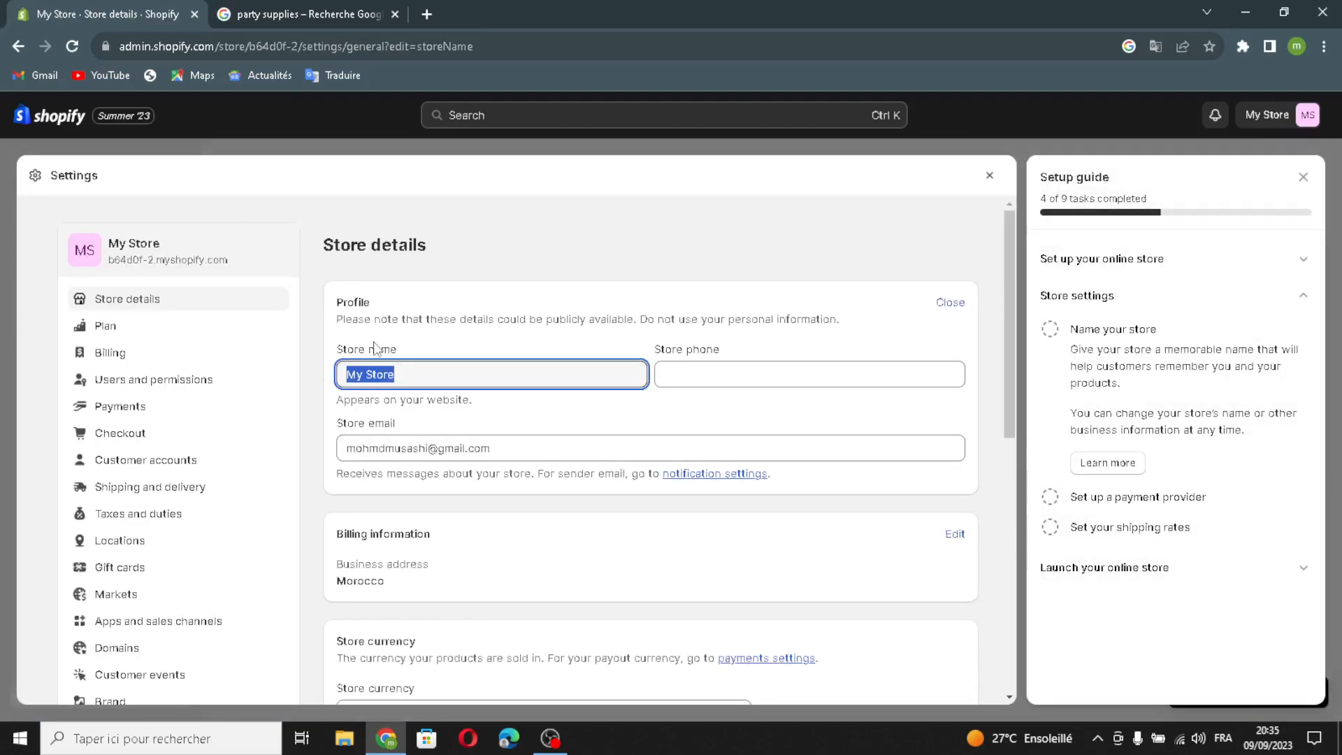
{"action": "type", "text": "PartyMart"}
{"action": "left_click", "coordinate": [666, 376]}
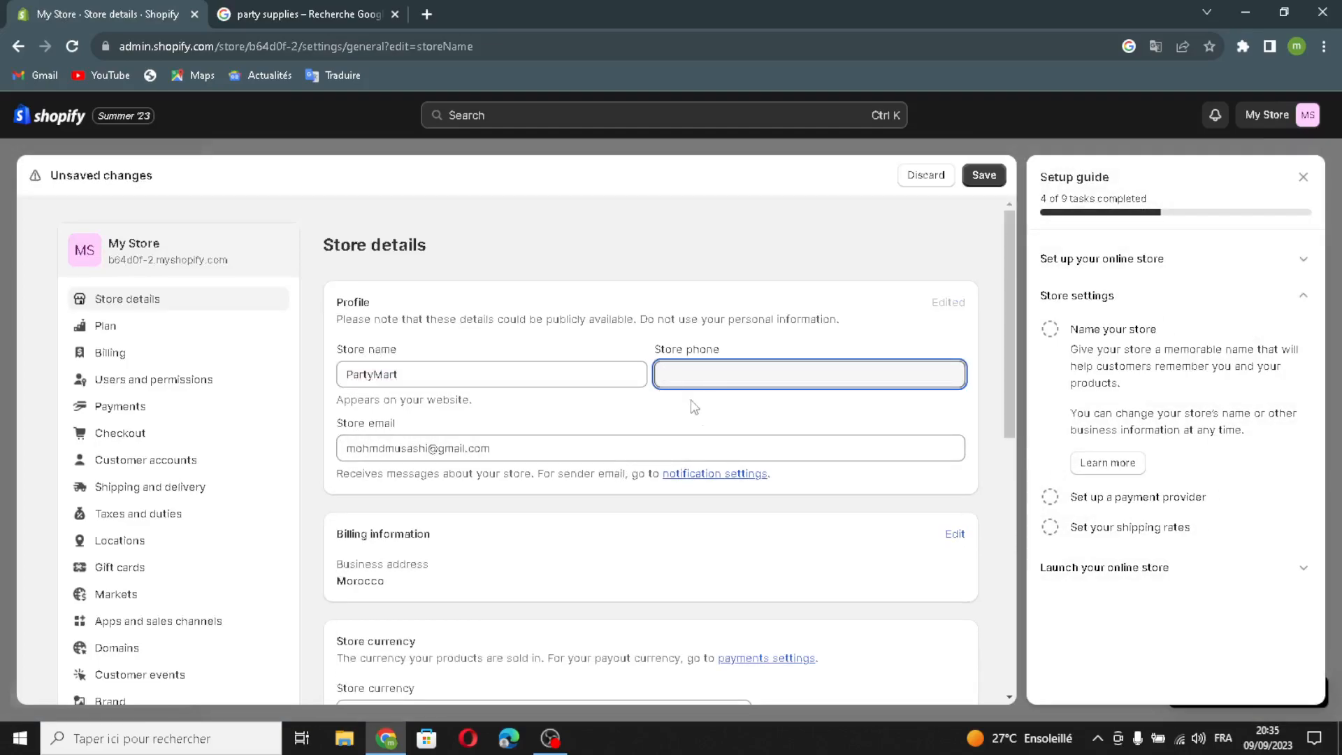
{"action": "left_click_drag", "start_coordinate": [544, 453], "coordinate": [341, 449]}
{"action": "left_click", "coordinate": [604, 455]}
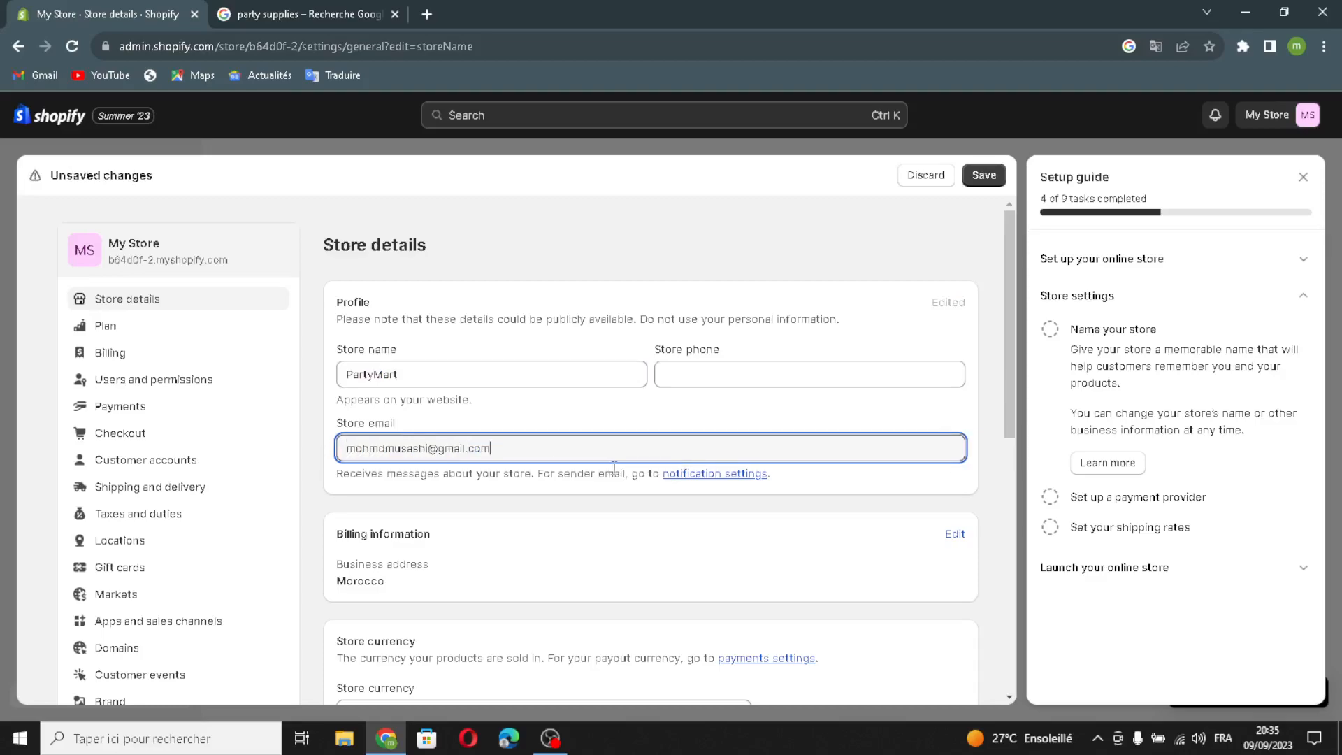
{"action": "left_click", "coordinate": [983, 176]}
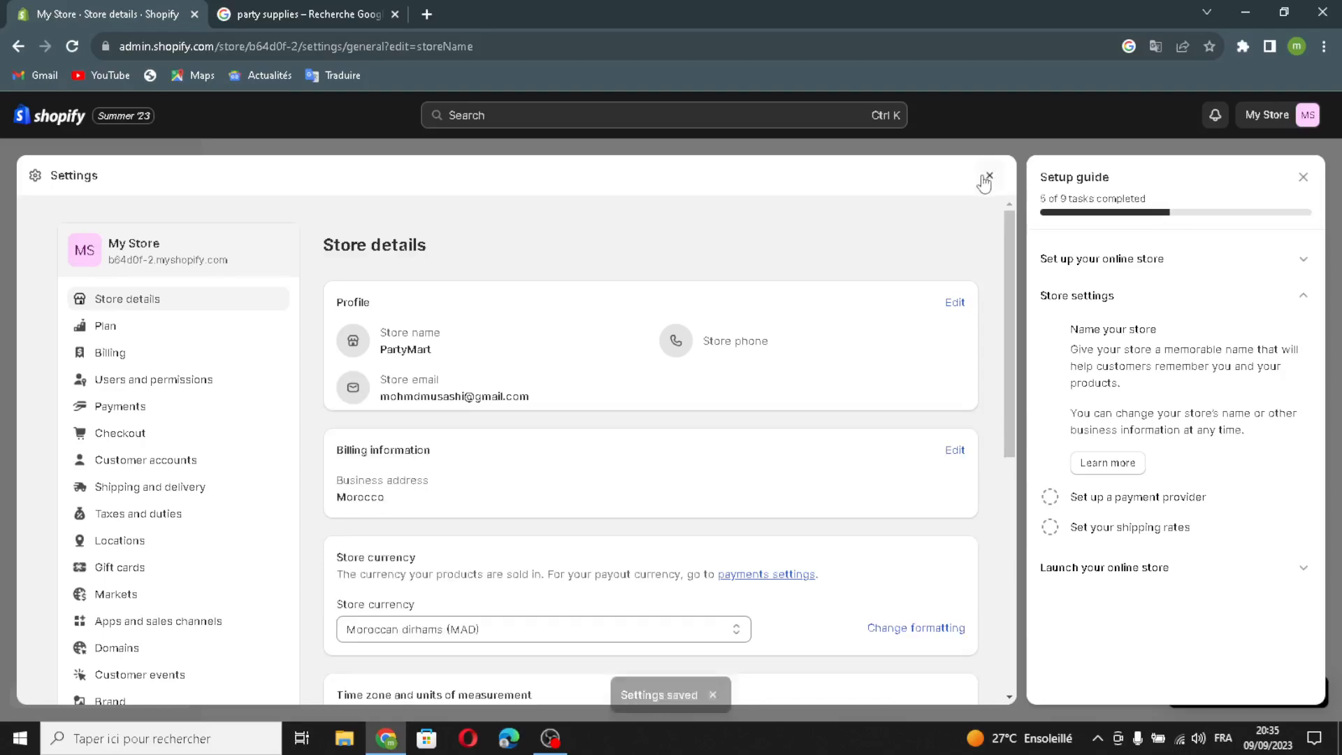
{"action": "left_click", "coordinate": [1002, 176]}
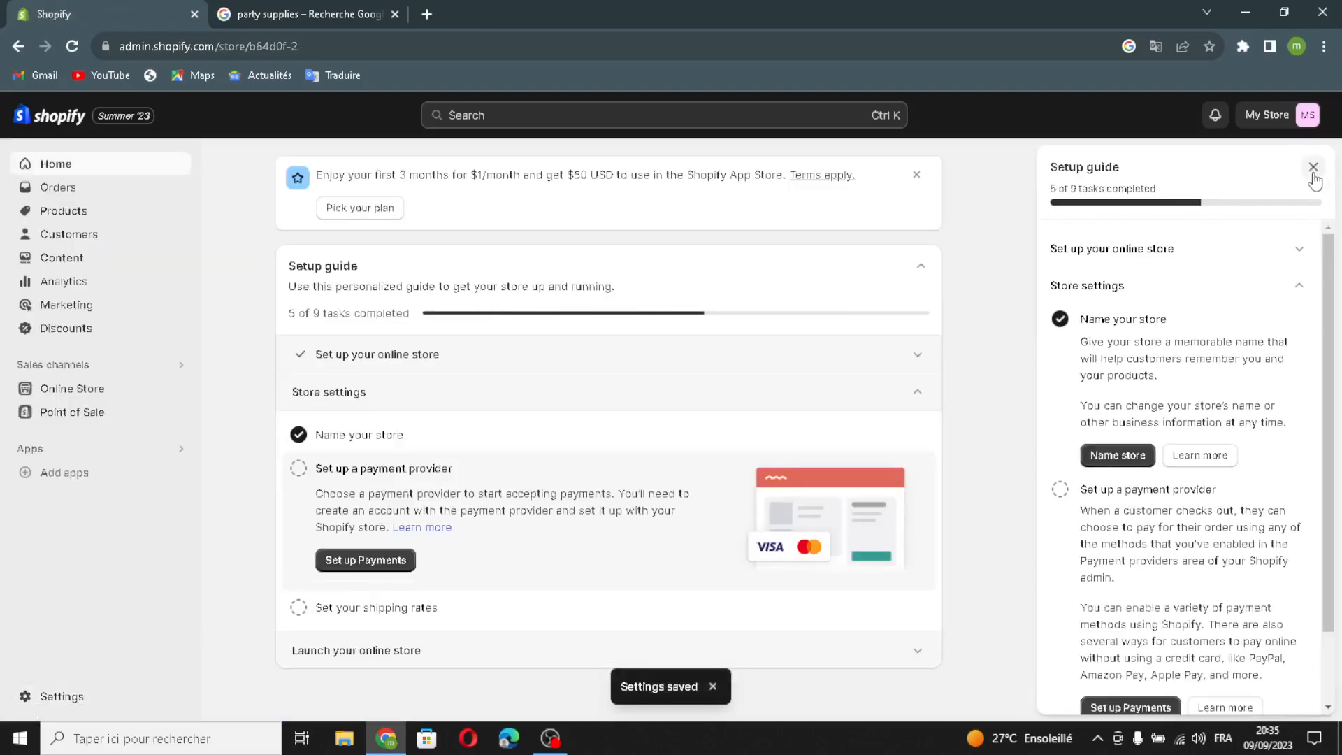
{"action": "left_click", "coordinate": [1303, 177]}
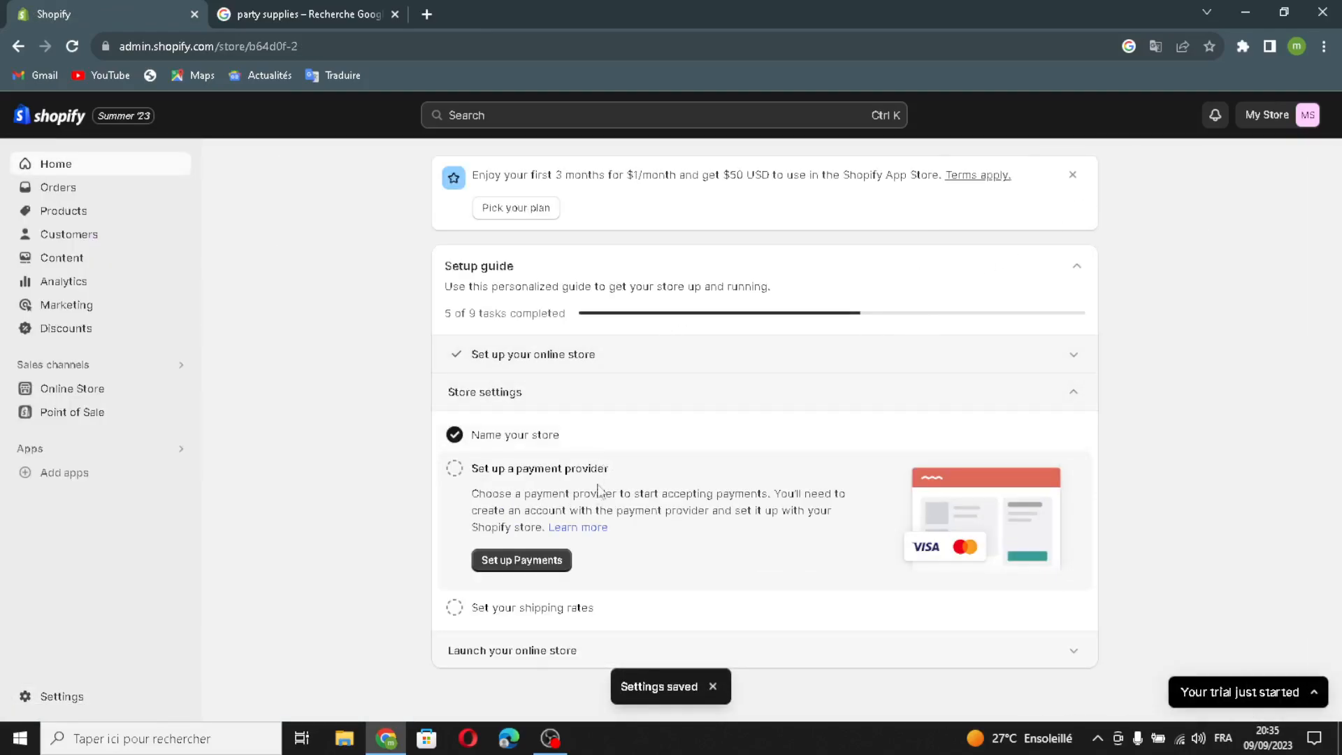